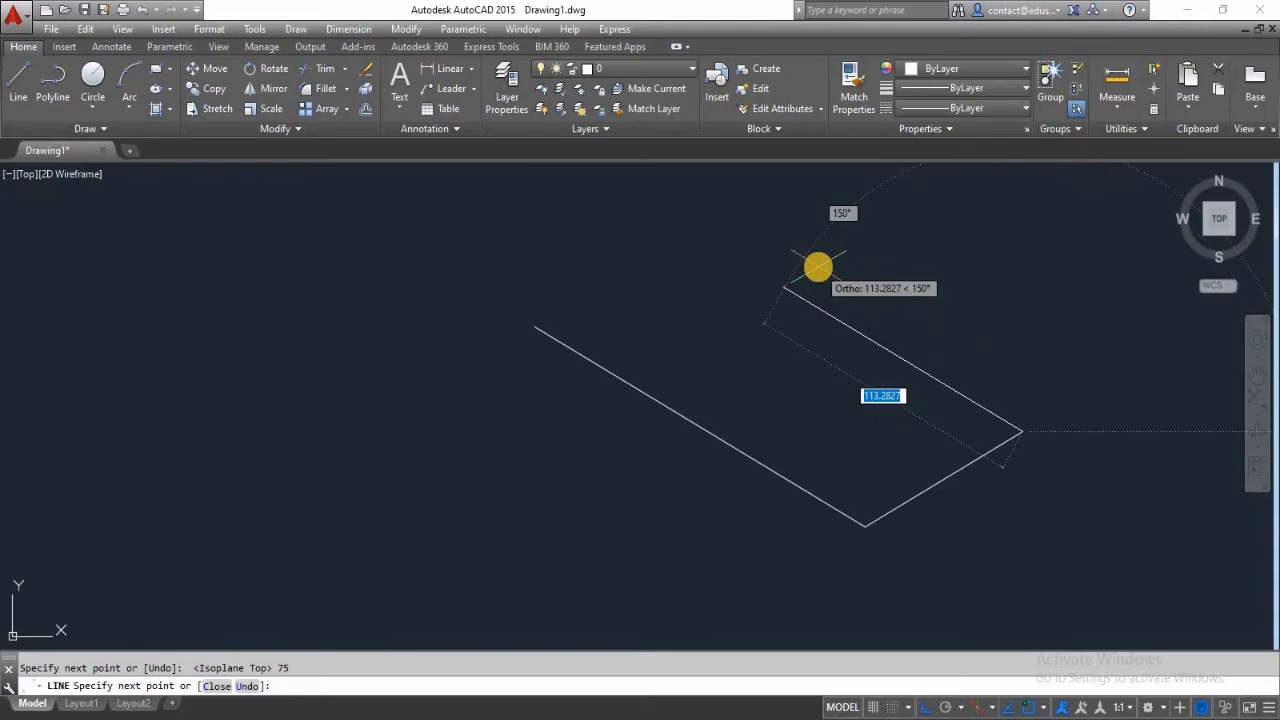
# - Leave the line command and copy the long front edge to the far end of the short edge as the opposite side
pyautogui.press('Escape')
pyautogui.click(909, 423)
pyautogui.click(710, 351)
pyautogui.click(648, 450)
pyautogui.write('co')
pyautogui.press('Return')
pyautogui.click(1026, 414)
pyautogui.press('Escape')
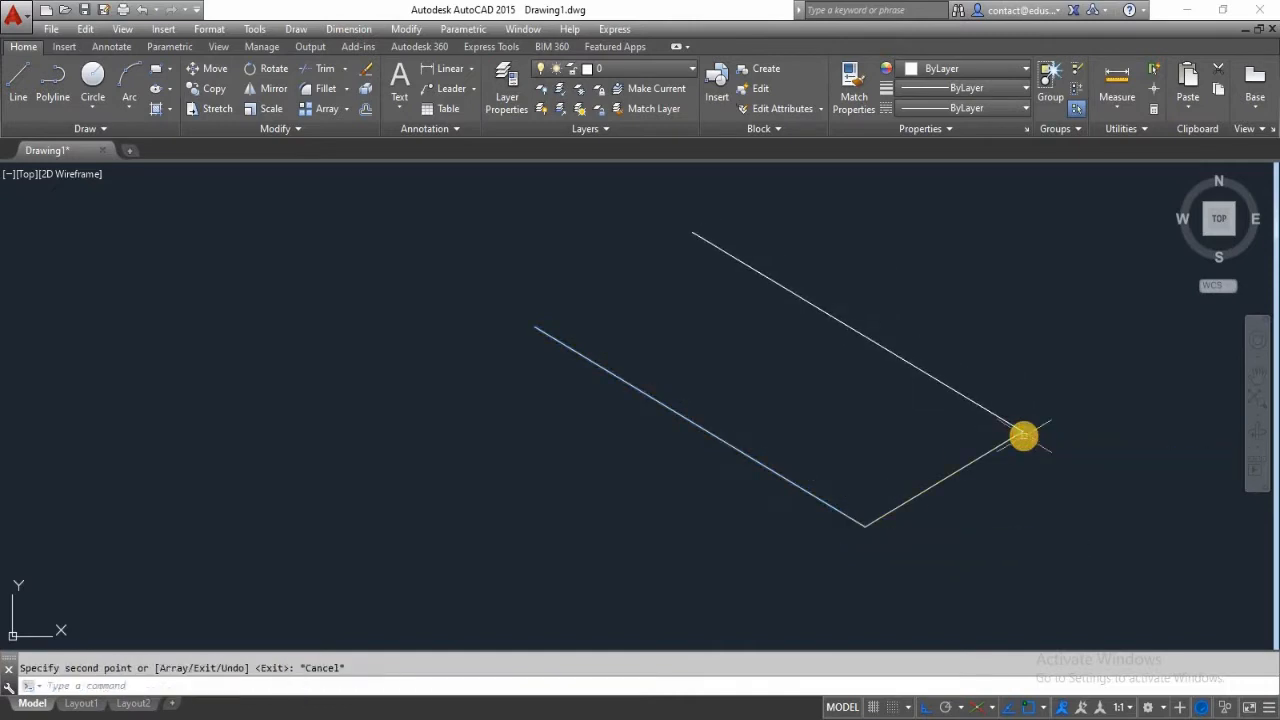
# - Draw a line between the open ends of the two long edges to close the tabletop outline
pyautogui.write('l')
pyautogui.press('Return')
pyautogui.click(692, 233)
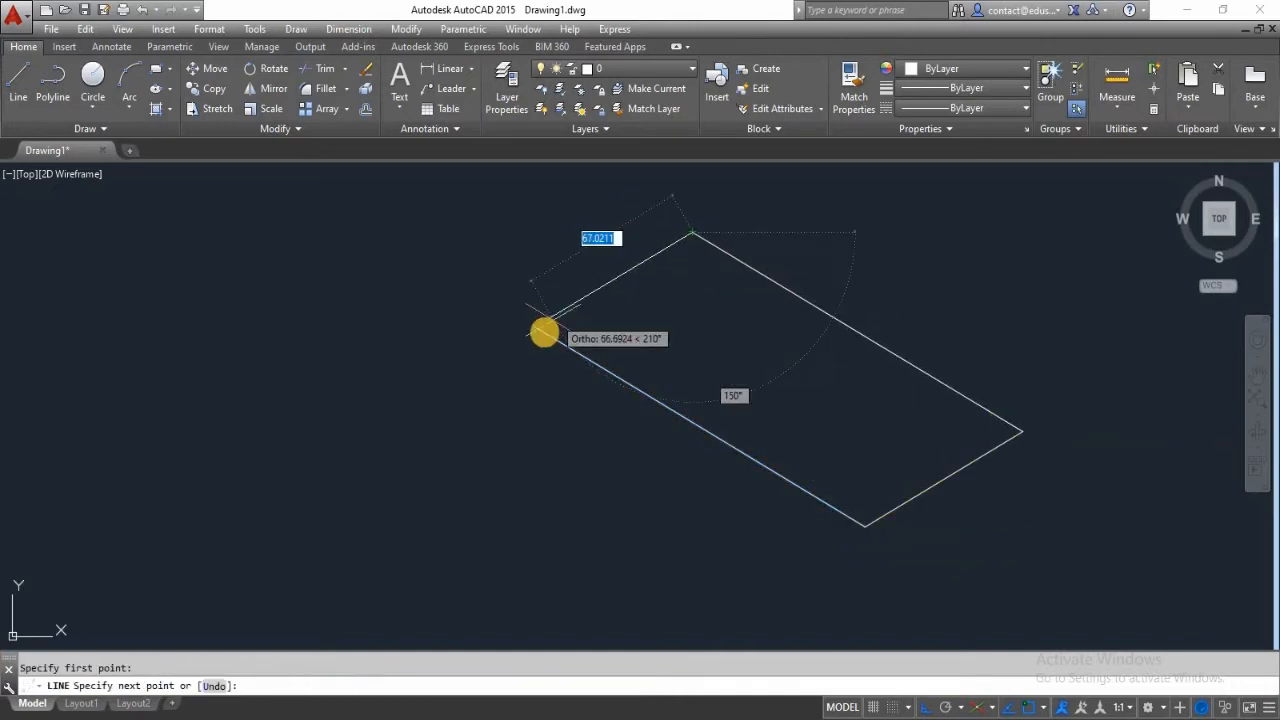
pyautogui.click(537, 326)
pyautogui.press('Return')
# - Switch the isoplane and draw a short vertical thickness edge down from the tabletop's left corner
pyautogui.moveTo(715, 383); pyautogui.dragTo(669, 316, button='middle')
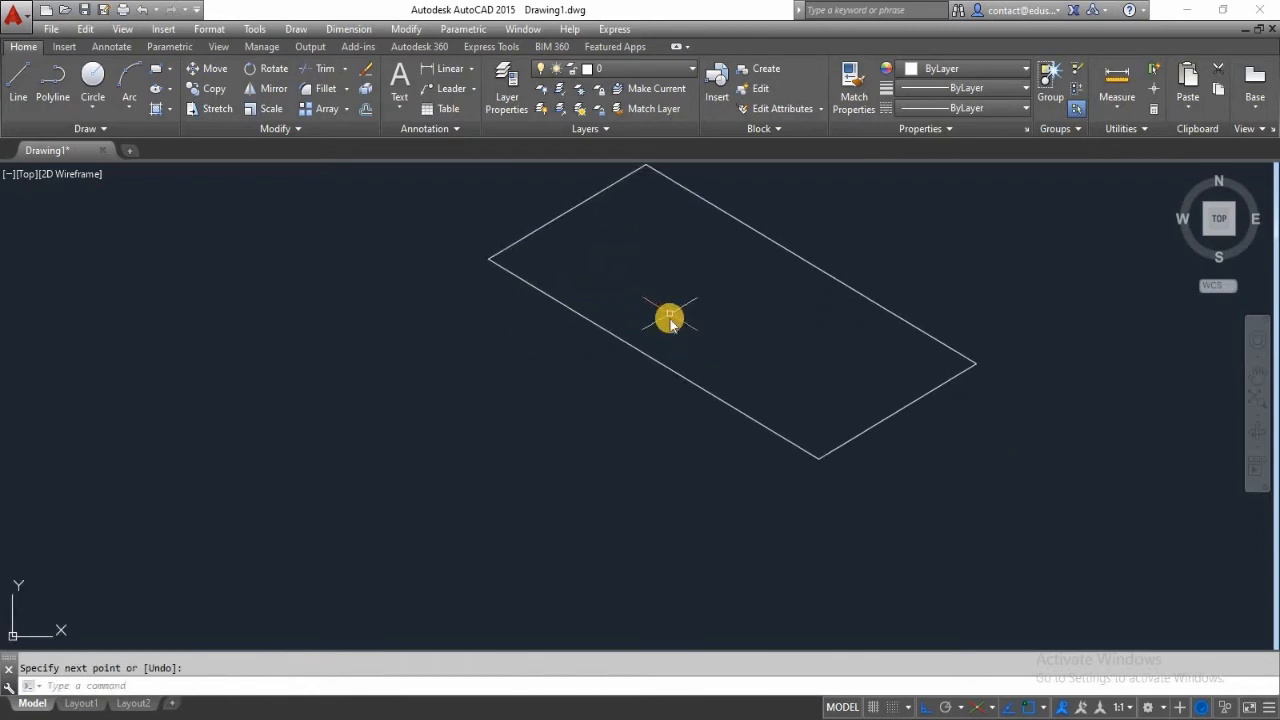
pyautogui.press('Return')
pyautogui.click(488, 260)
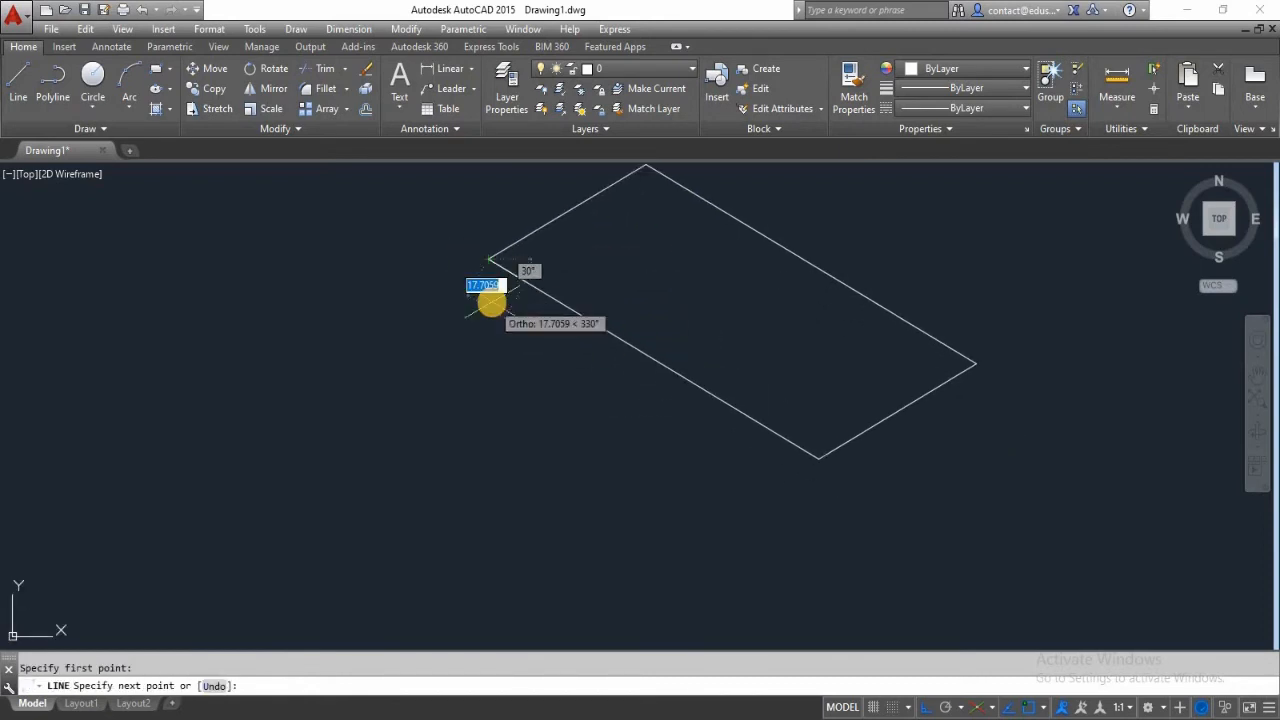
pyautogui.press('F5')
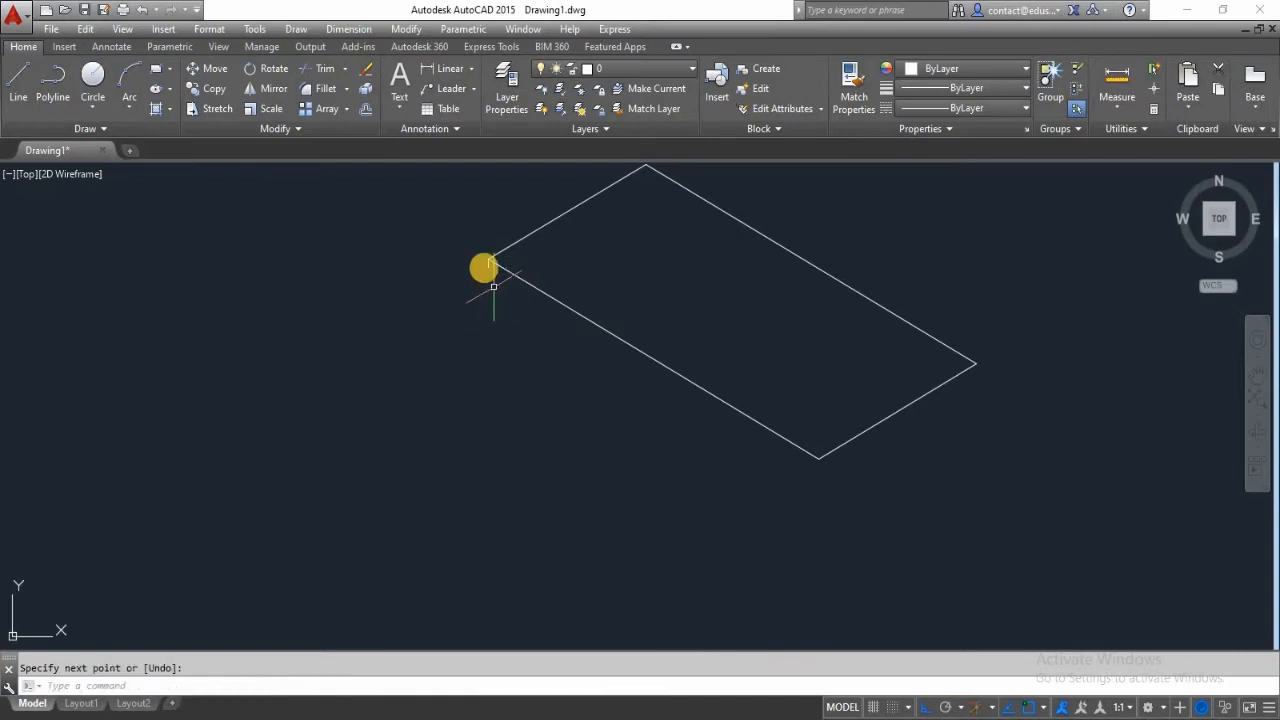
pyautogui.press('Escape')
# - Copy the short vertical edge from the left corner to the tabletop's front and right corners
pyautogui.click(485, 258)
pyautogui.write('co')
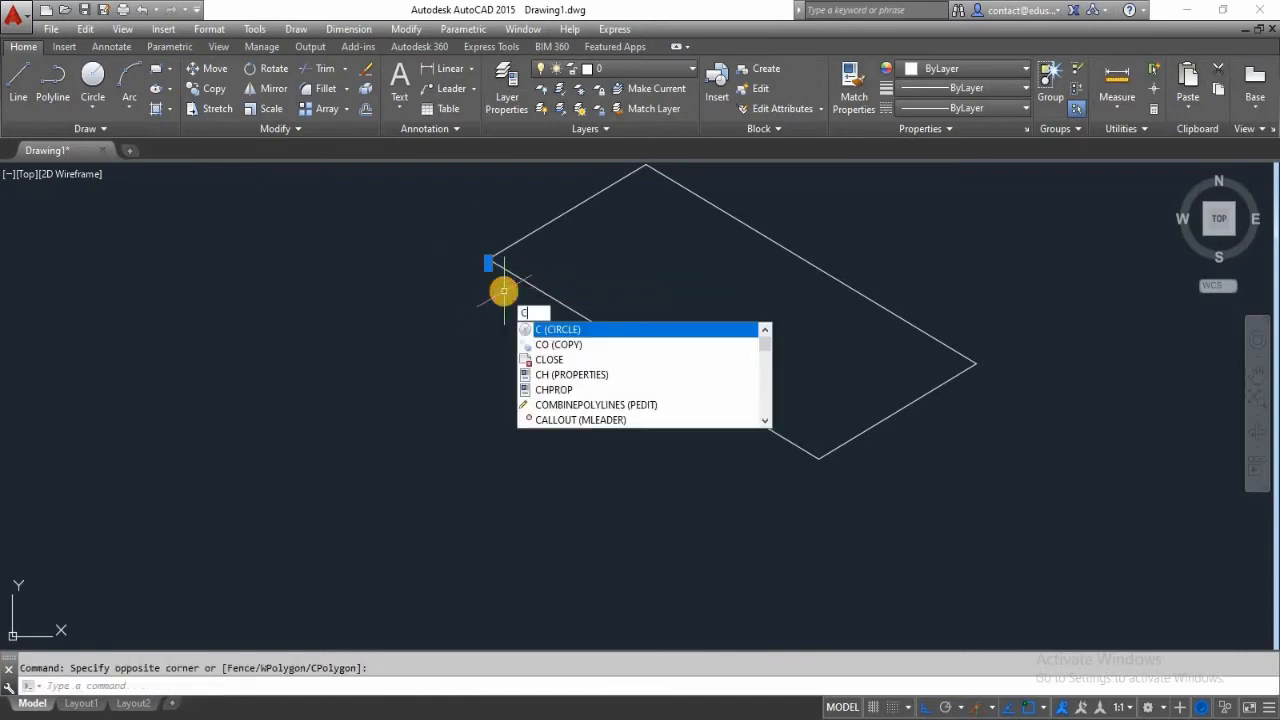
pyautogui.press('Return')
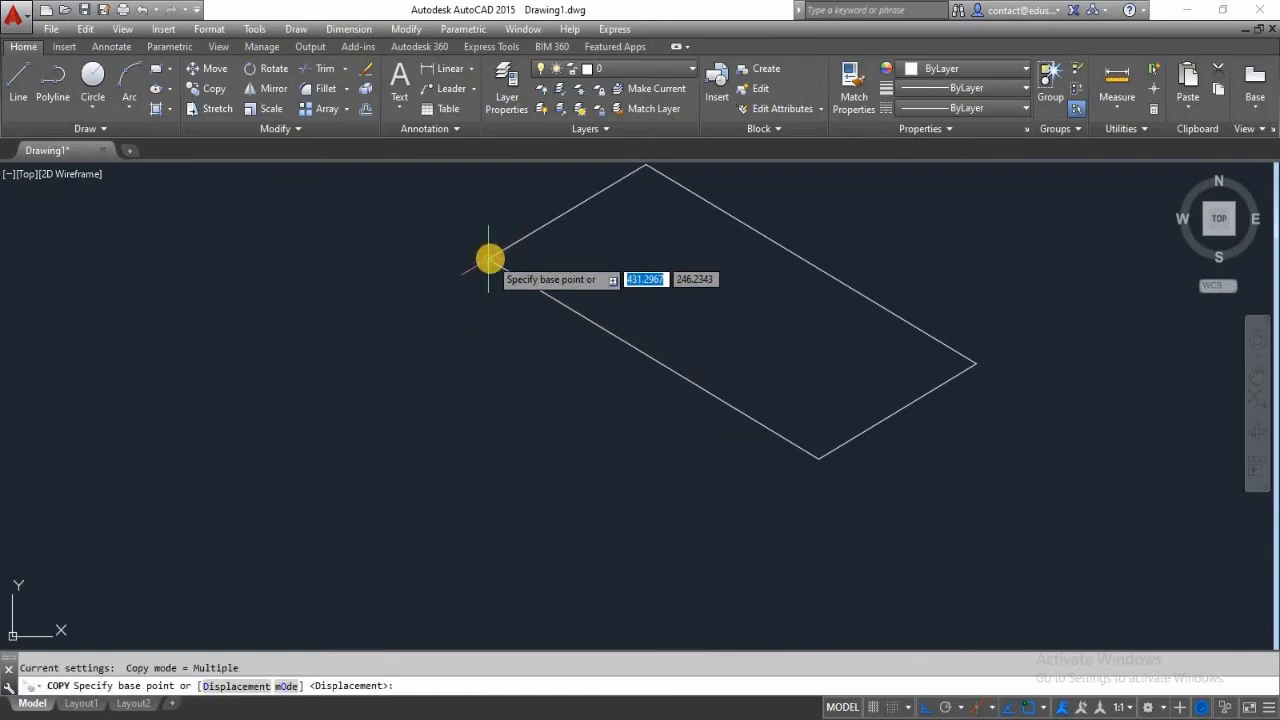
pyautogui.click(489, 259)
pyautogui.click(819, 458)
pyautogui.press('Escape')
# - Copy the tabletop's two front edges down to the lower ends of the short vertical edges
pyautogui.click(906, 416)
pyautogui.click(882, 397)
pyautogui.click(745, 384)
pyautogui.click(669, 417)
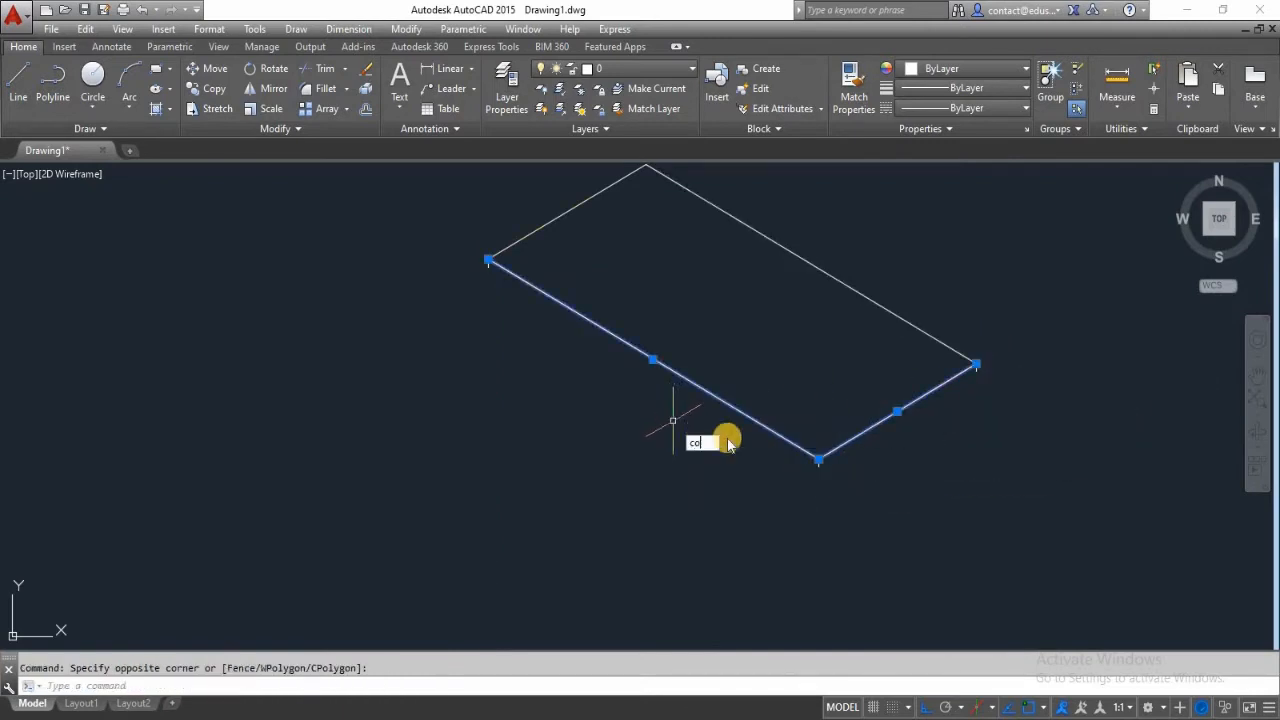
pyautogui.write('o')
pyautogui.press('Return')
pyautogui.scroll(3, 825, 459)
pyautogui.click(765, 447)
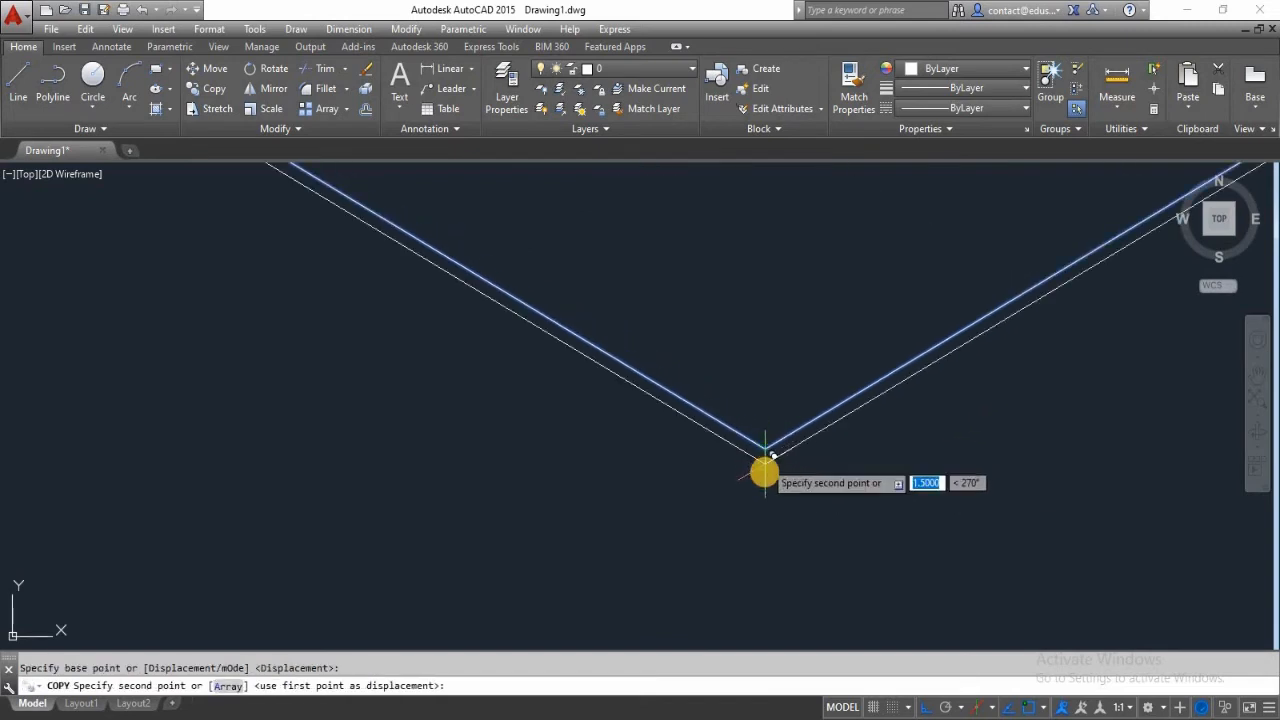
pyautogui.click(765, 480)
pyautogui.press('Escape')
# - From the tabletop's lower left corner, draw a line 2 units along the edge in Isoplane Left, then 72 units straight down
pyautogui.scroll(-3, 843, 472)
pyautogui.moveTo(742, 476); pyautogui.dragTo(766, 489, button='middle')
pyautogui.write('l')
pyautogui.press('Return')
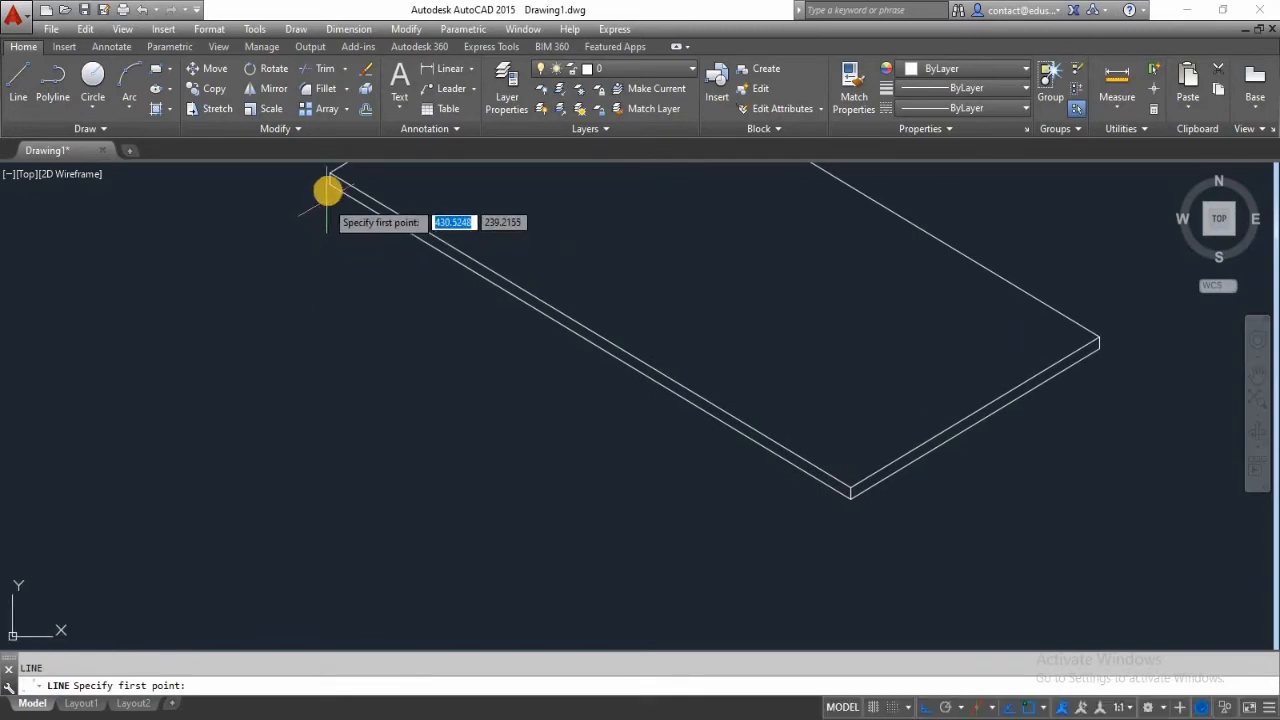
pyautogui.click(329, 185)
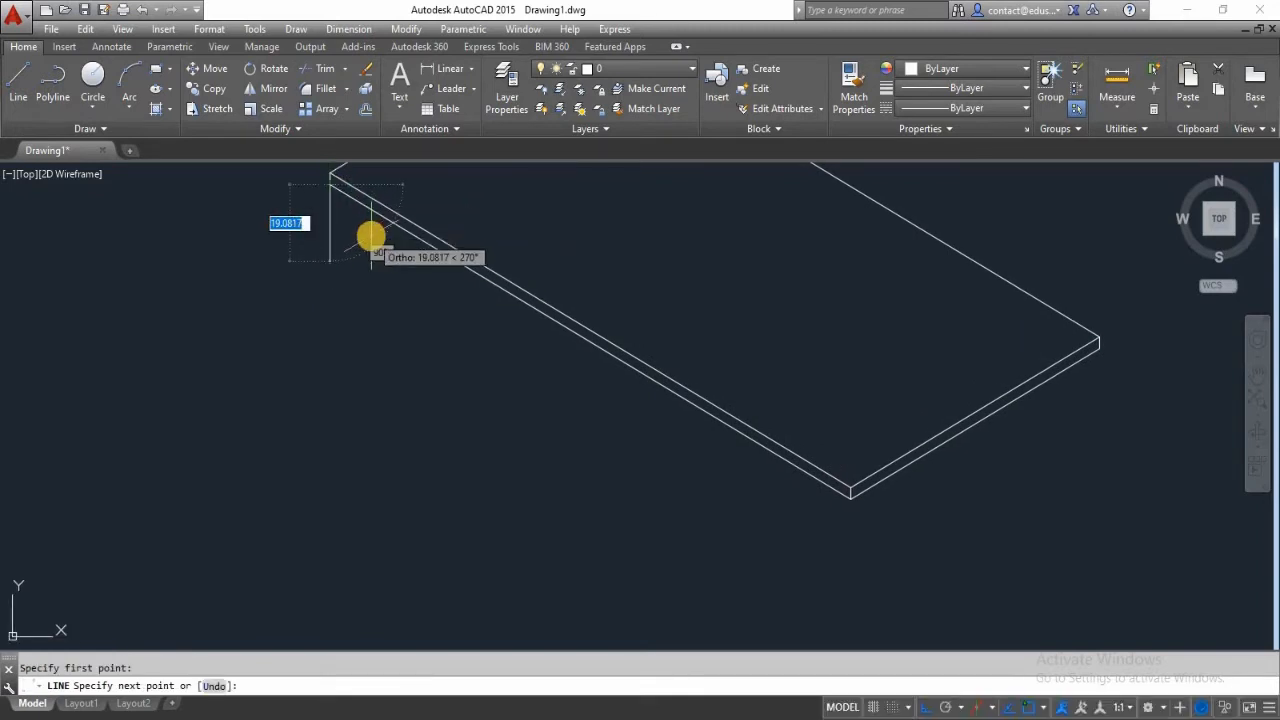
pyautogui.press('F6')
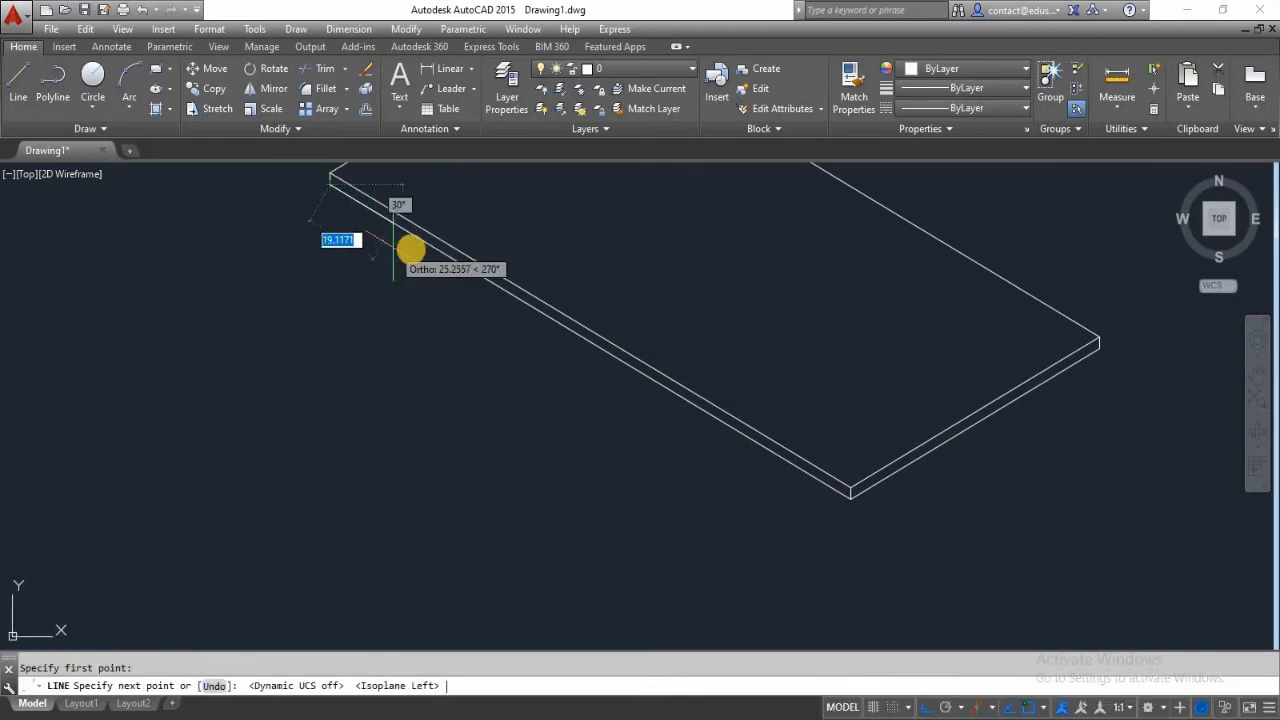
pyautogui.write('2')
pyautogui.press('Return')
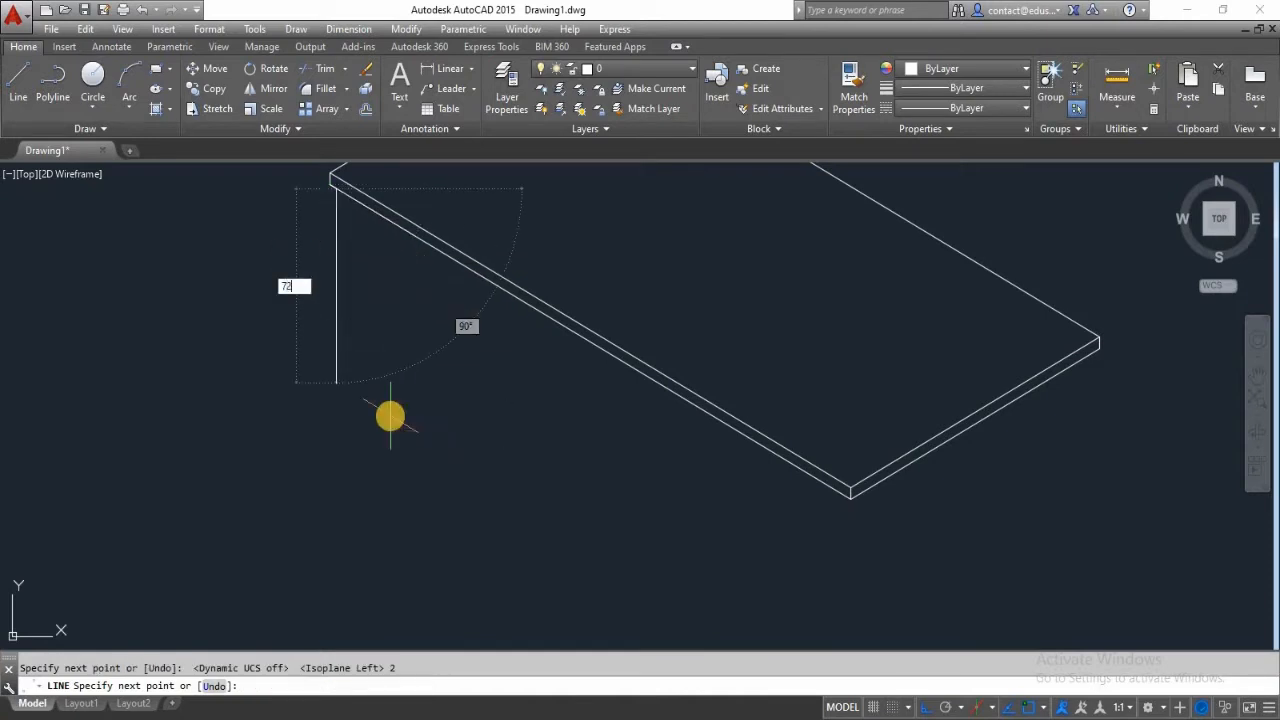
pyautogui.press('Escape')
# - Copy the 72-unit vertical line 46 units along the tabletop's lower long edge for the other side of the drawer cabinet
pyautogui.click(356, 310)
pyautogui.click(252, 350)
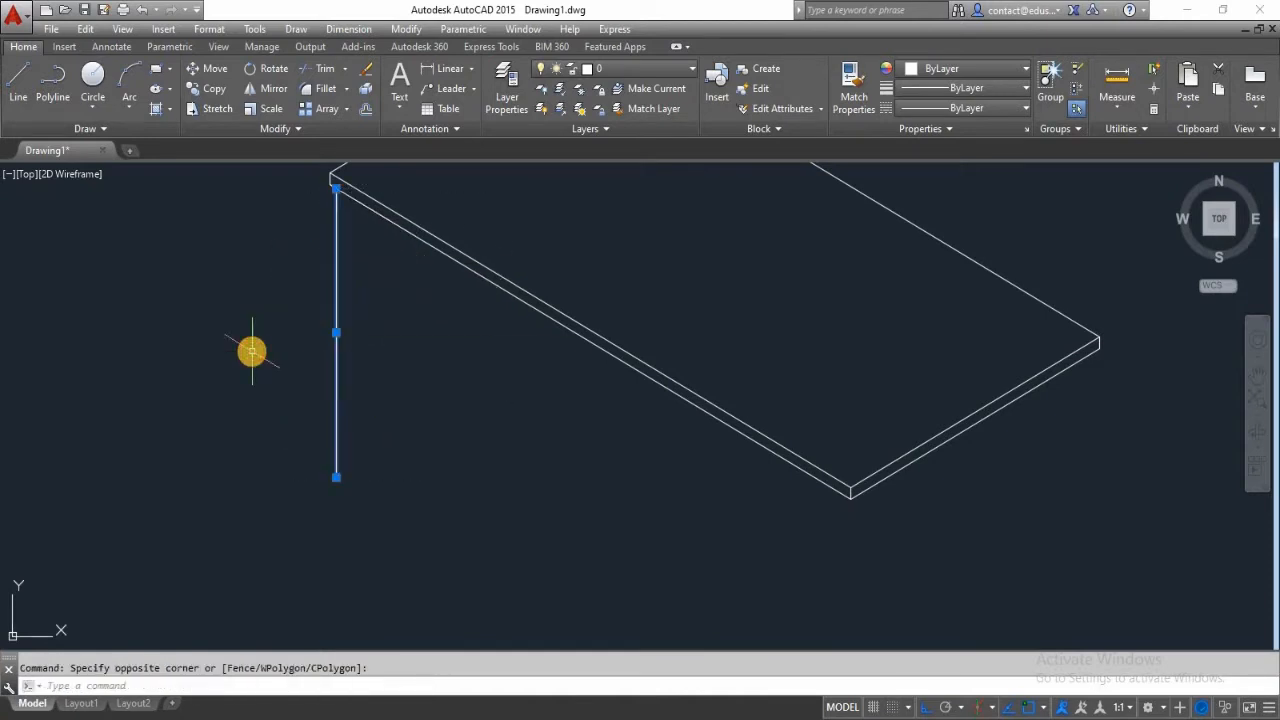
pyautogui.press('Return')
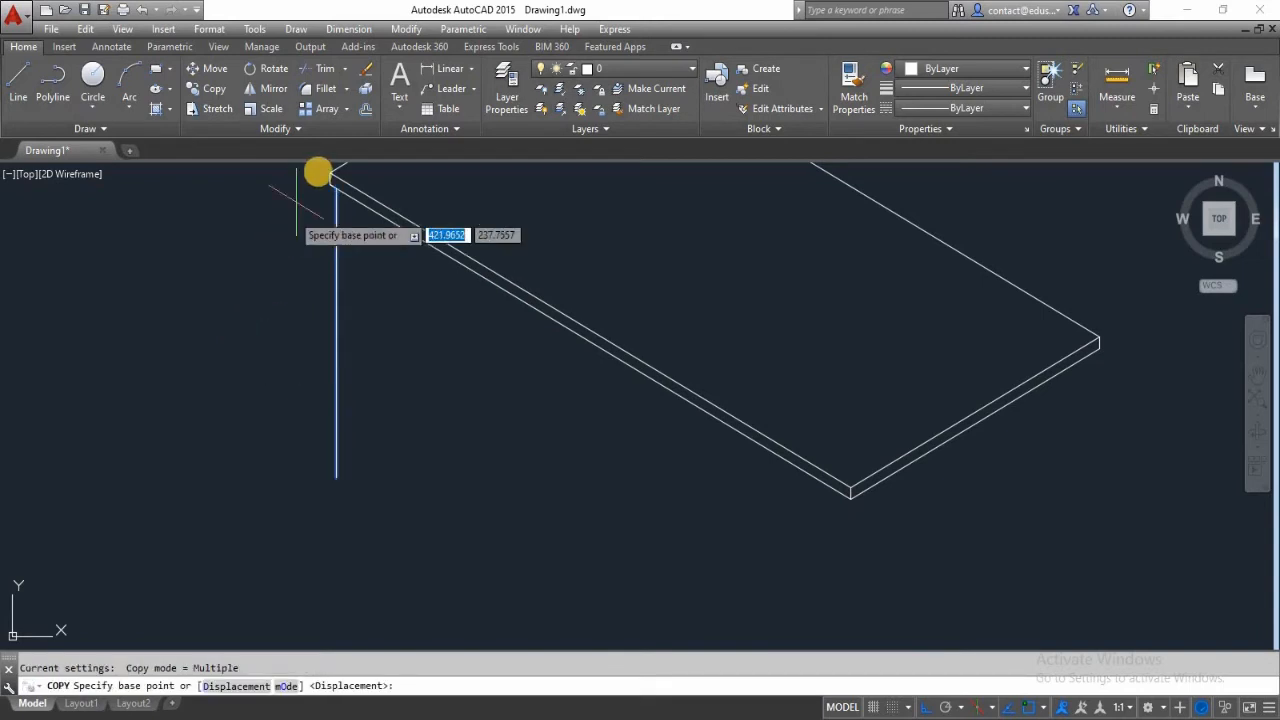
pyautogui.click(336, 189)
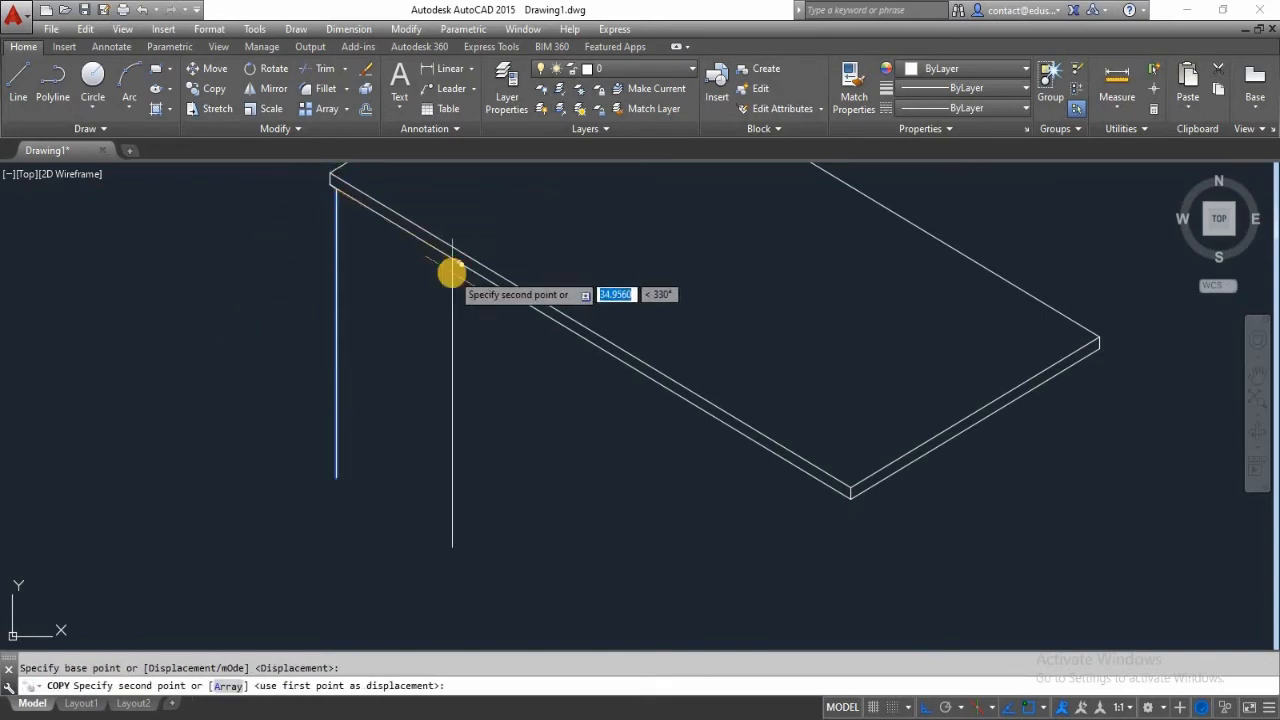
pyautogui.write('4')
pyautogui.press('Return')
pyautogui.press('Return')
# - Draw a line joining the upper ends of the two vertical cabinet lines under the tabletop
pyautogui.scroll(-3, 457, 300)
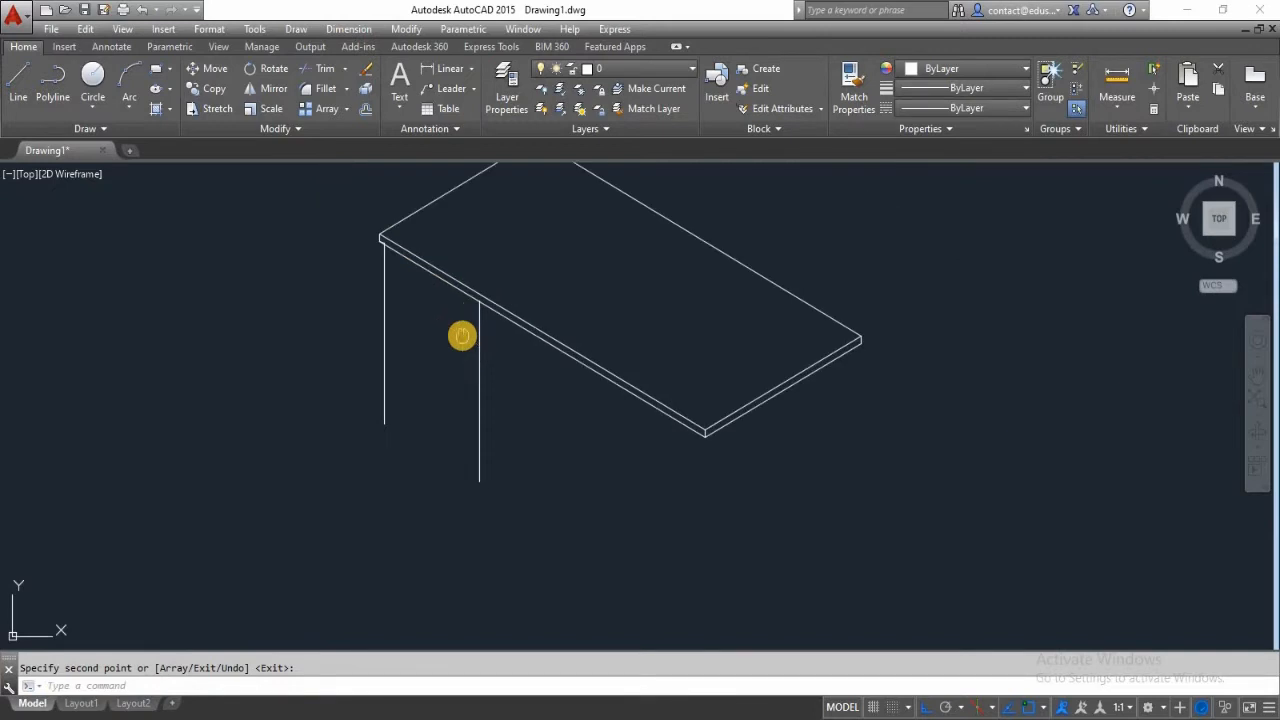
pyautogui.write('l')
pyautogui.press('Return')
pyautogui.scroll(4, 380, 230)
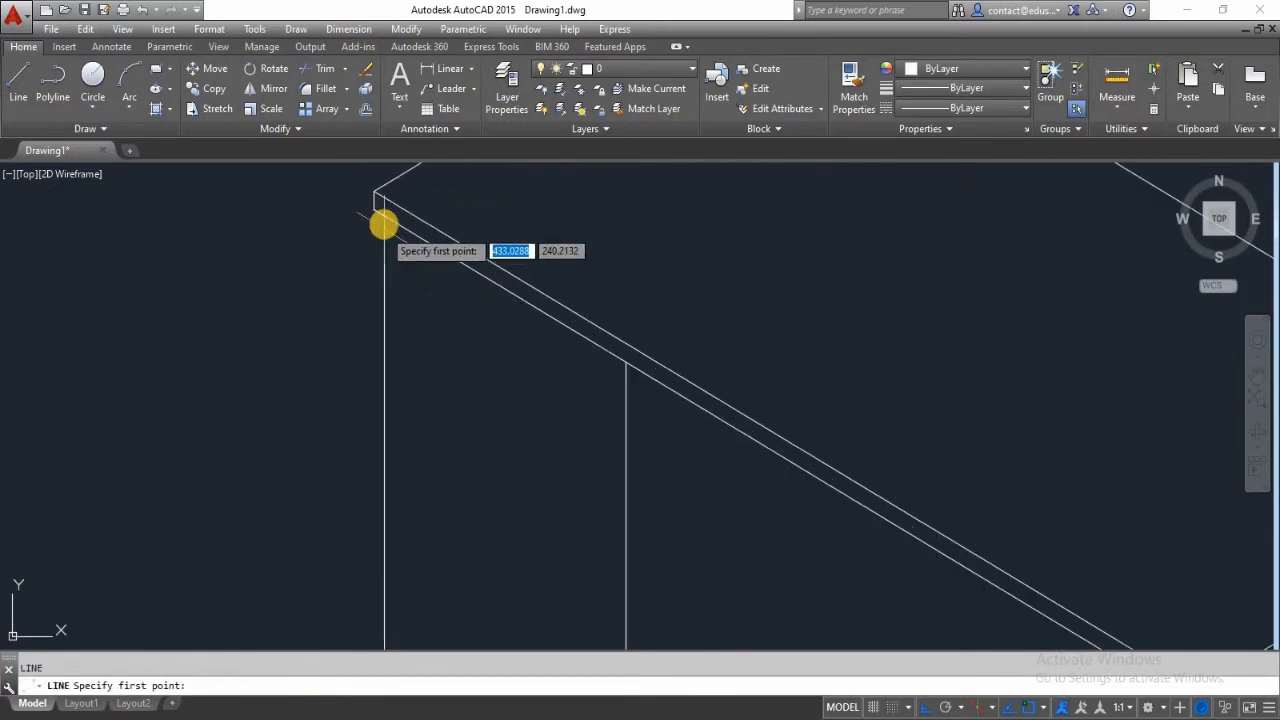
pyautogui.click(384, 213)
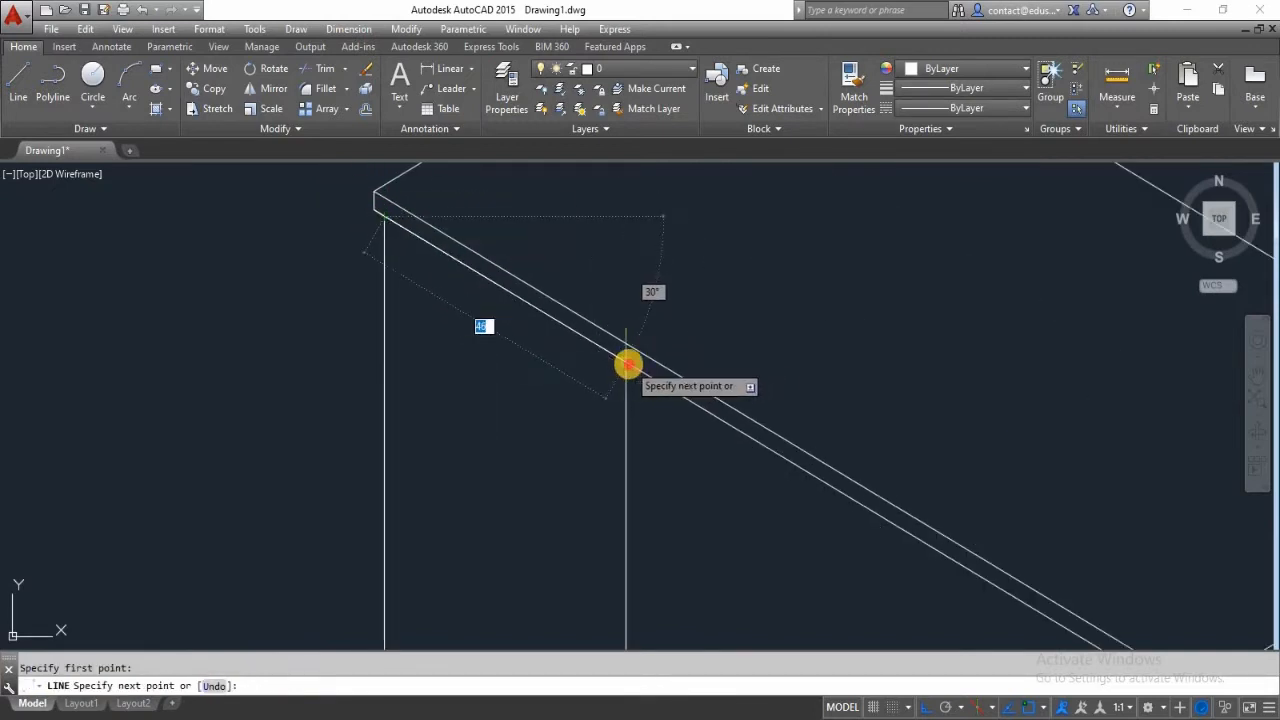
pyautogui.press('Escape')
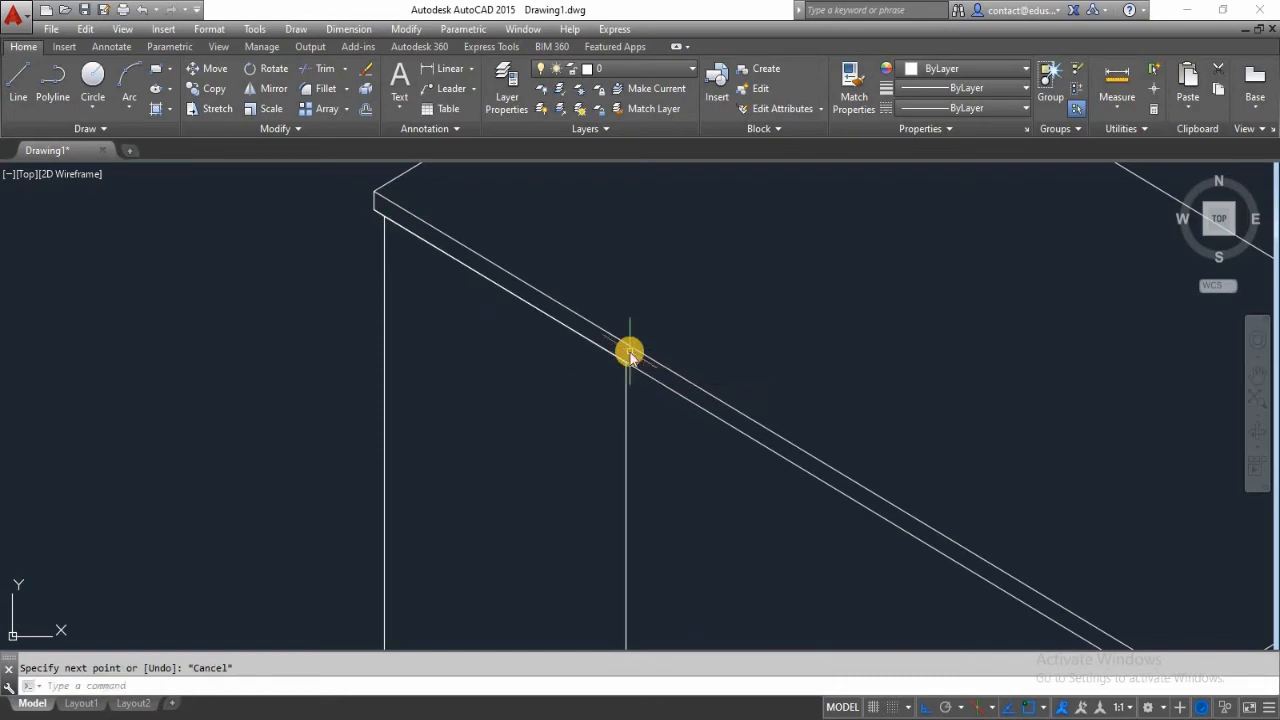
# - Copy the cabinet's top line 15 units straight down as the first drawer divider
pyautogui.write('co')
pyautogui.press('Return')
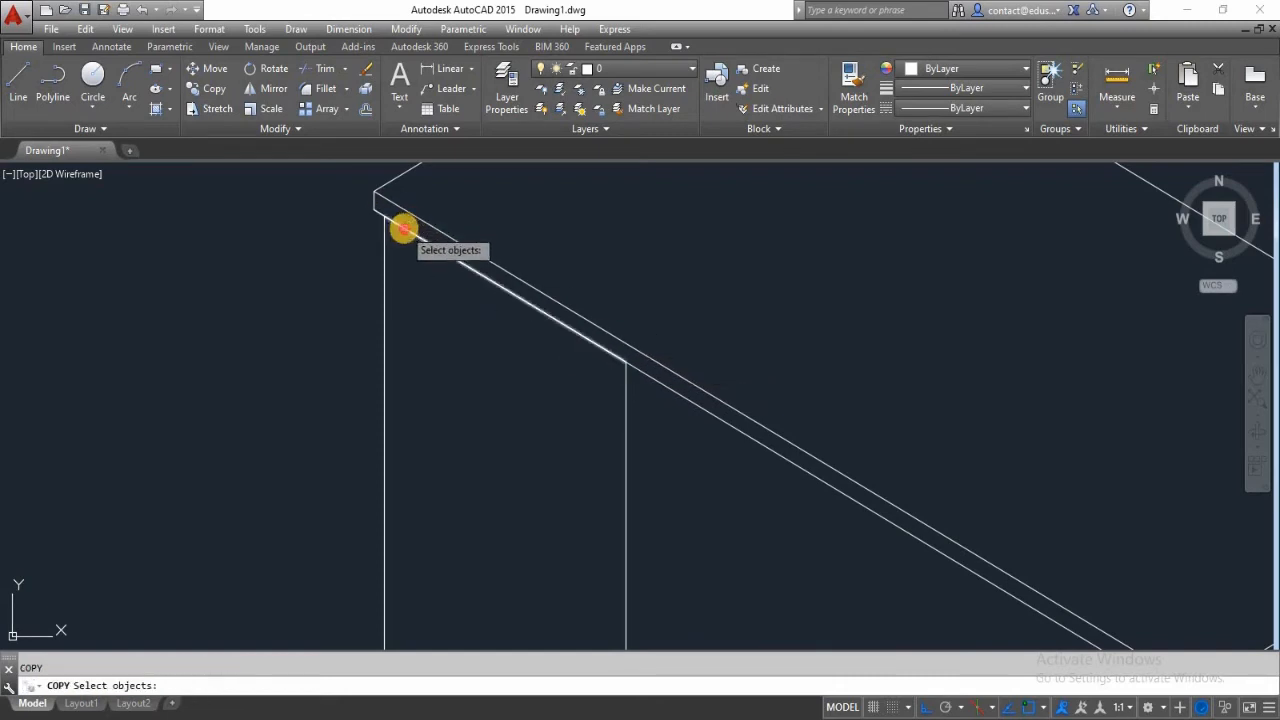
pyautogui.click(403, 227)
pyautogui.press('Return')
pyautogui.click(384, 218)
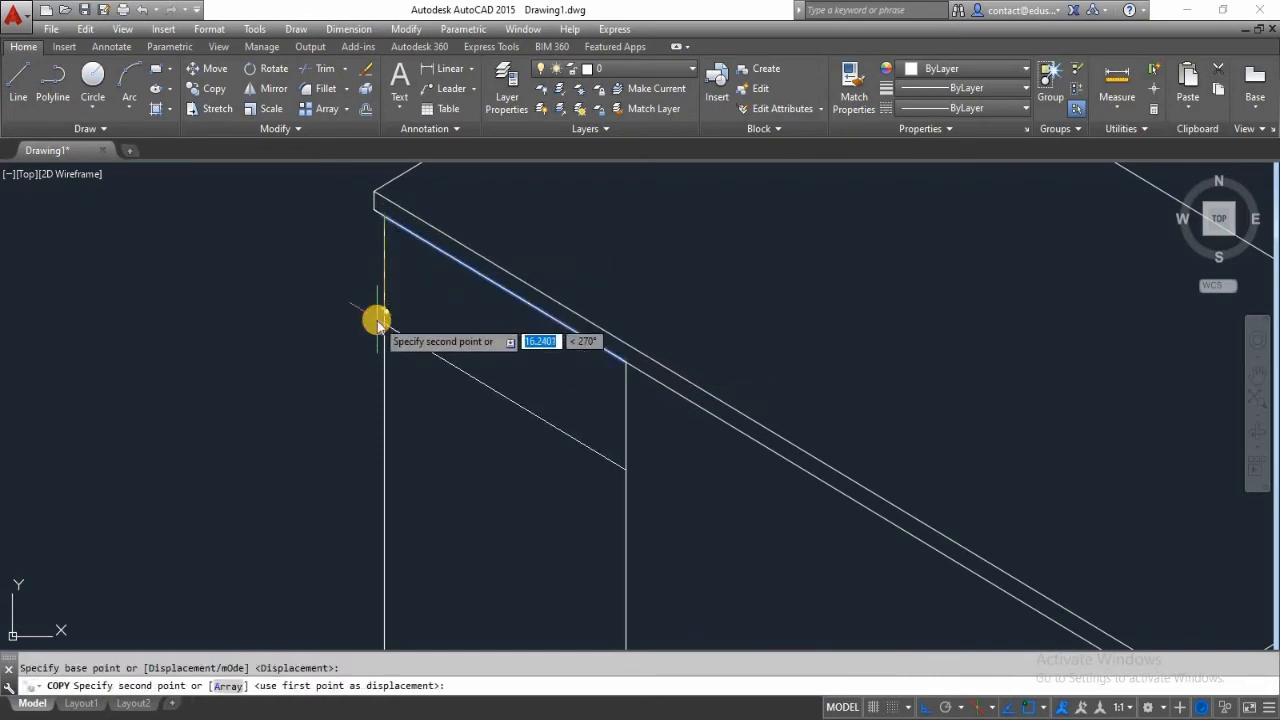
pyautogui.write('15')
pyautogui.press('Return')
pyautogui.press('Return')
# - Copy the first drawer divider 15 units down to make the second divider
pyautogui.press('Return')
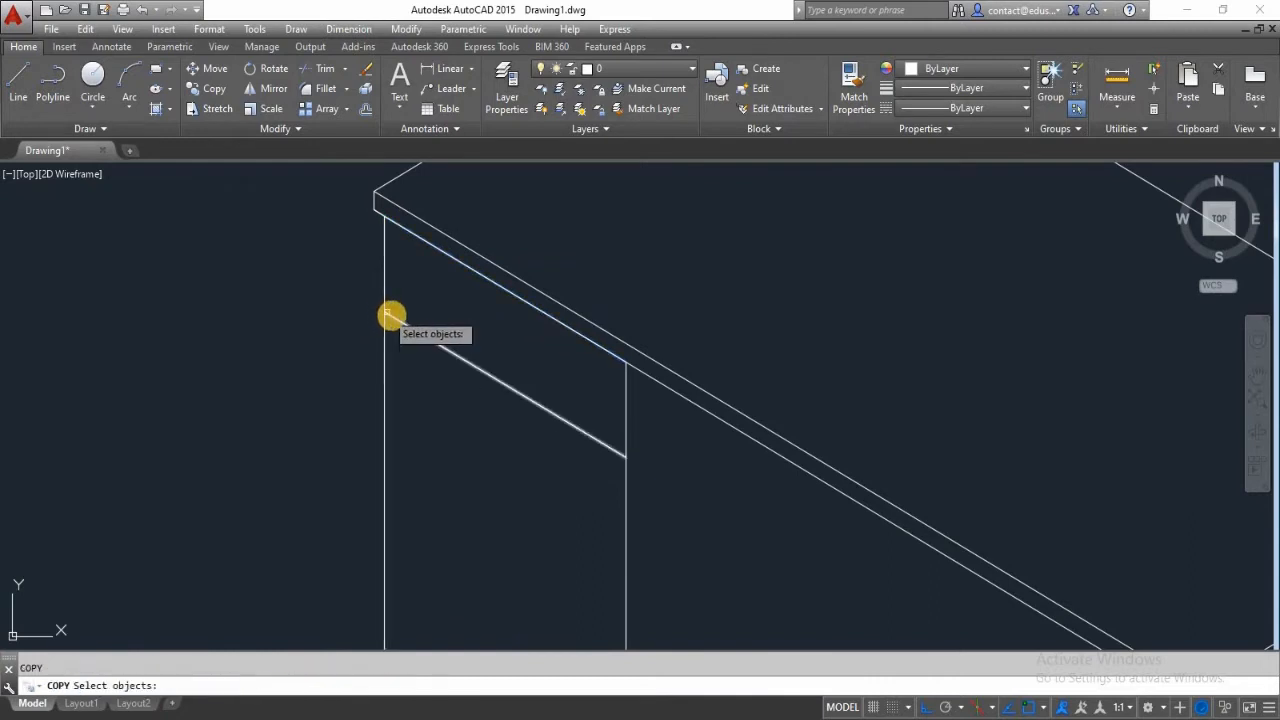
pyautogui.press('Return')
pyautogui.click(385, 314)
pyautogui.write('15')
pyautogui.press('Return')
pyautogui.press('Return')
# - Copy the second drawer divider 15 units down to make the third divider
pyautogui.press('Return')
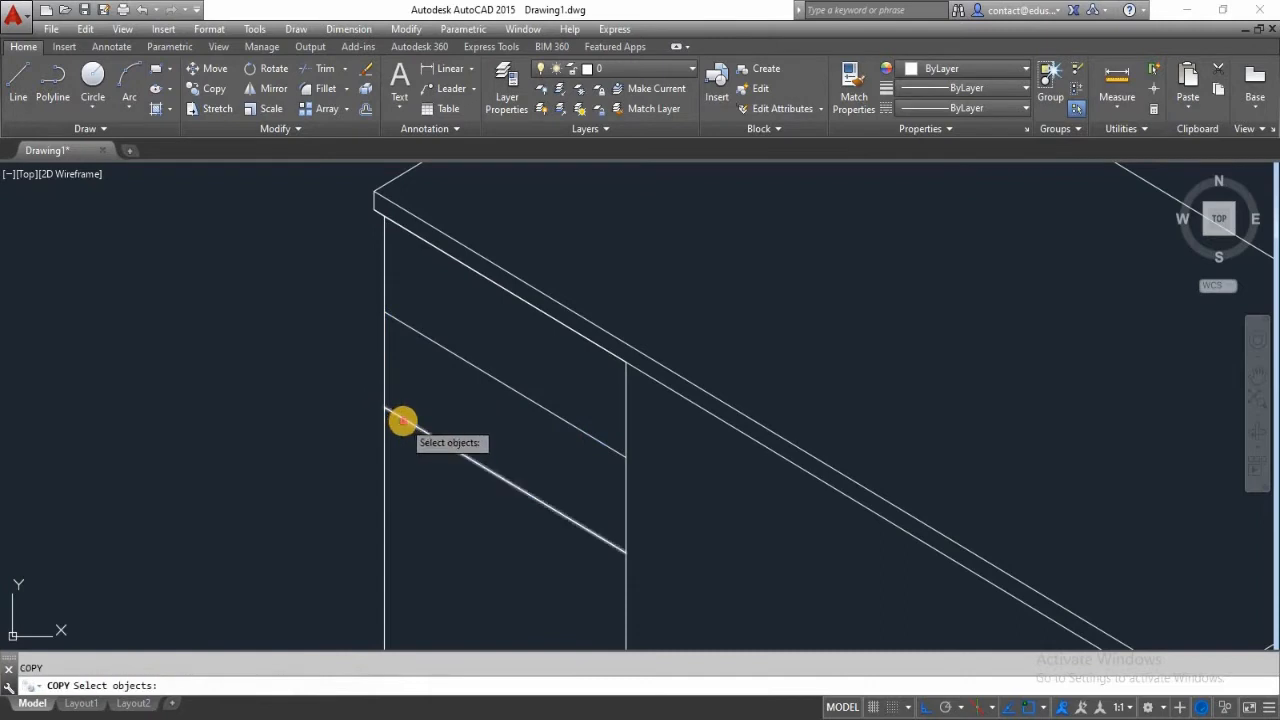
pyautogui.click(404, 419)
pyautogui.press('Return')
pyautogui.click(384, 410)
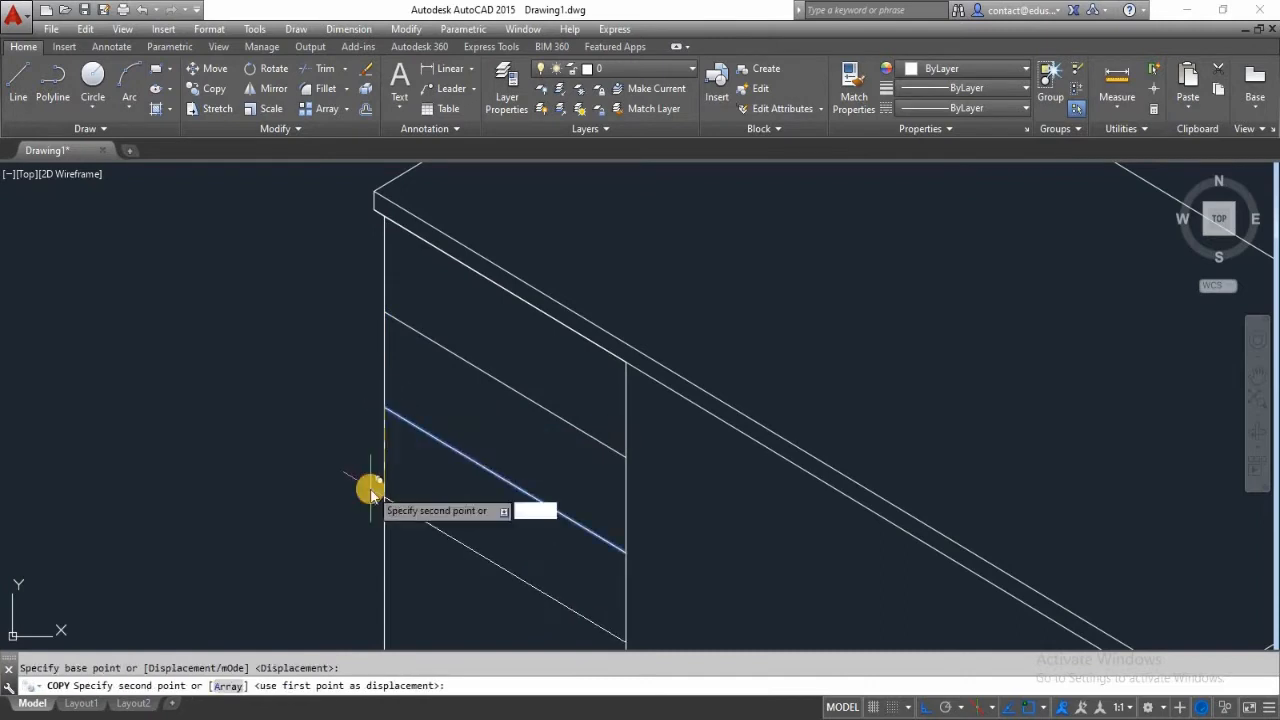
pyautogui.write('15')
pyautogui.press('Return')
pyautogui.press('Return')
# - Copy the third drawer divider 15 units down to make the fourth divider
pyautogui.press('Return')
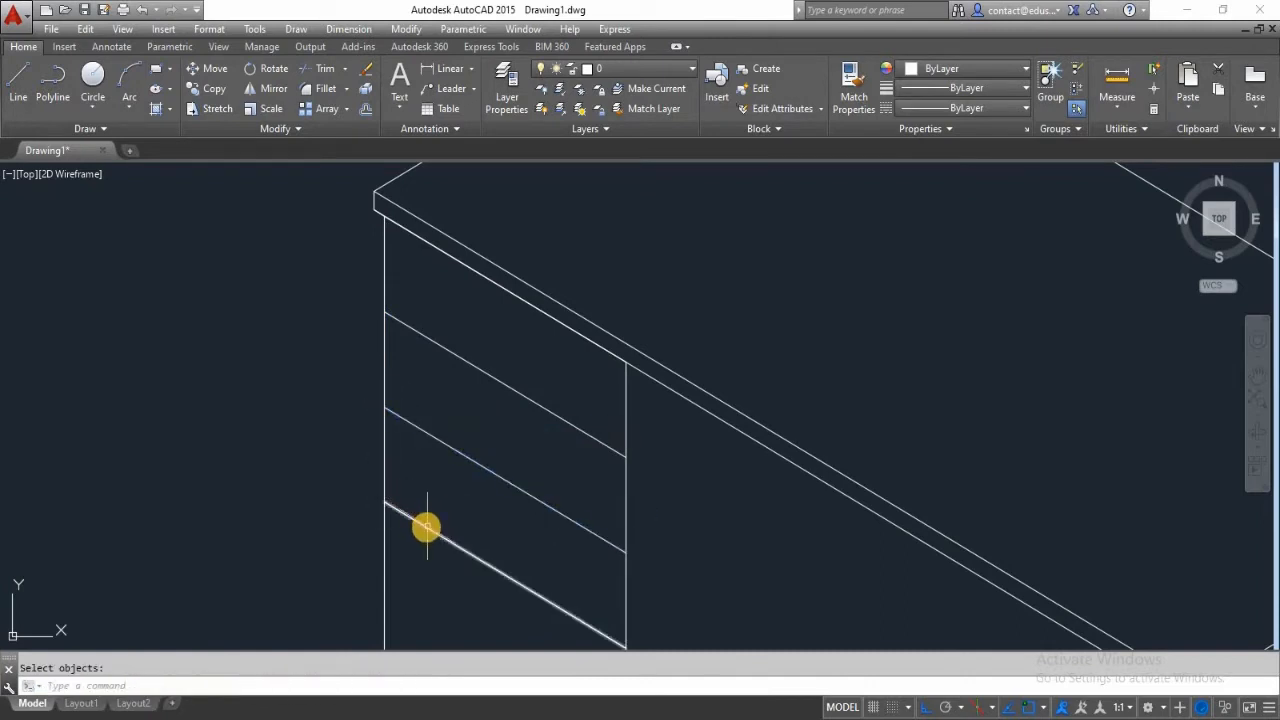
pyautogui.press('Return')
pyautogui.click(384, 502)
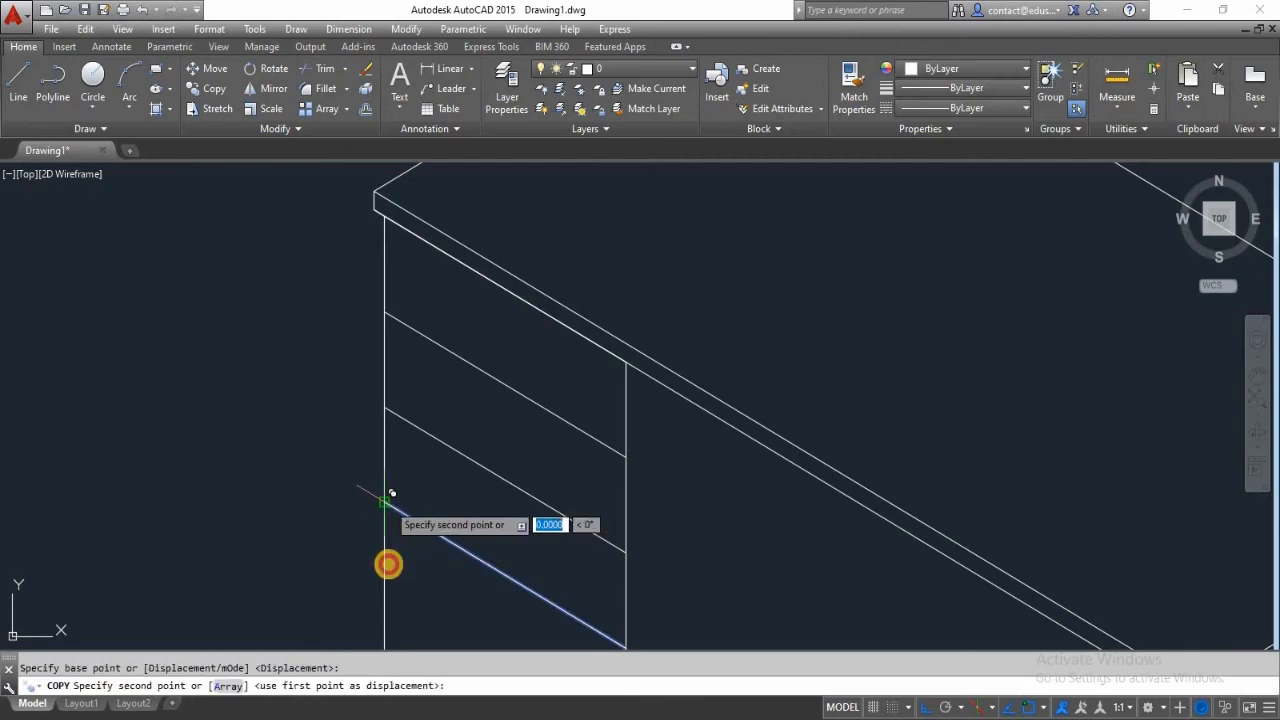
pyautogui.write('15')
pyautogui.press('Return')
pyautogui.scroll(-3, 443, 403)
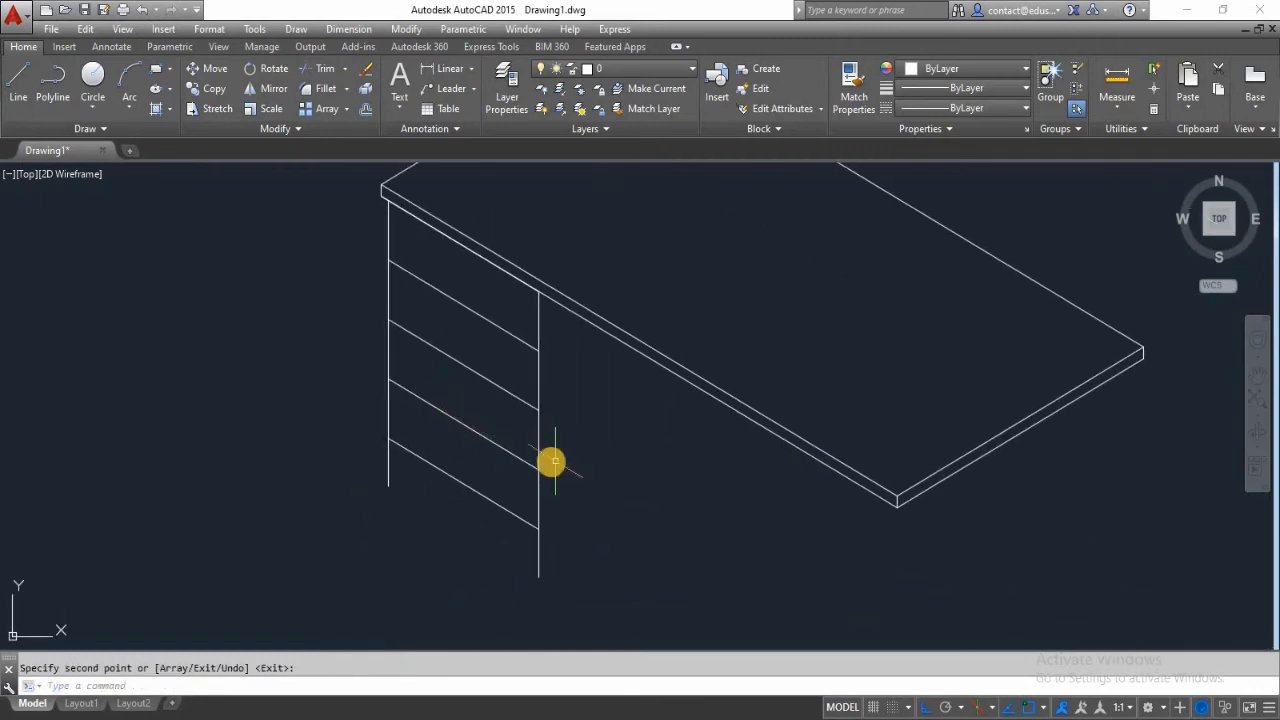
# - Draw a line between the lower ends of the two vertical lines to close the cabinet's base
pyautogui.scroll(2, 392, 513)
pyautogui.write('l')
pyautogui.press('Return')
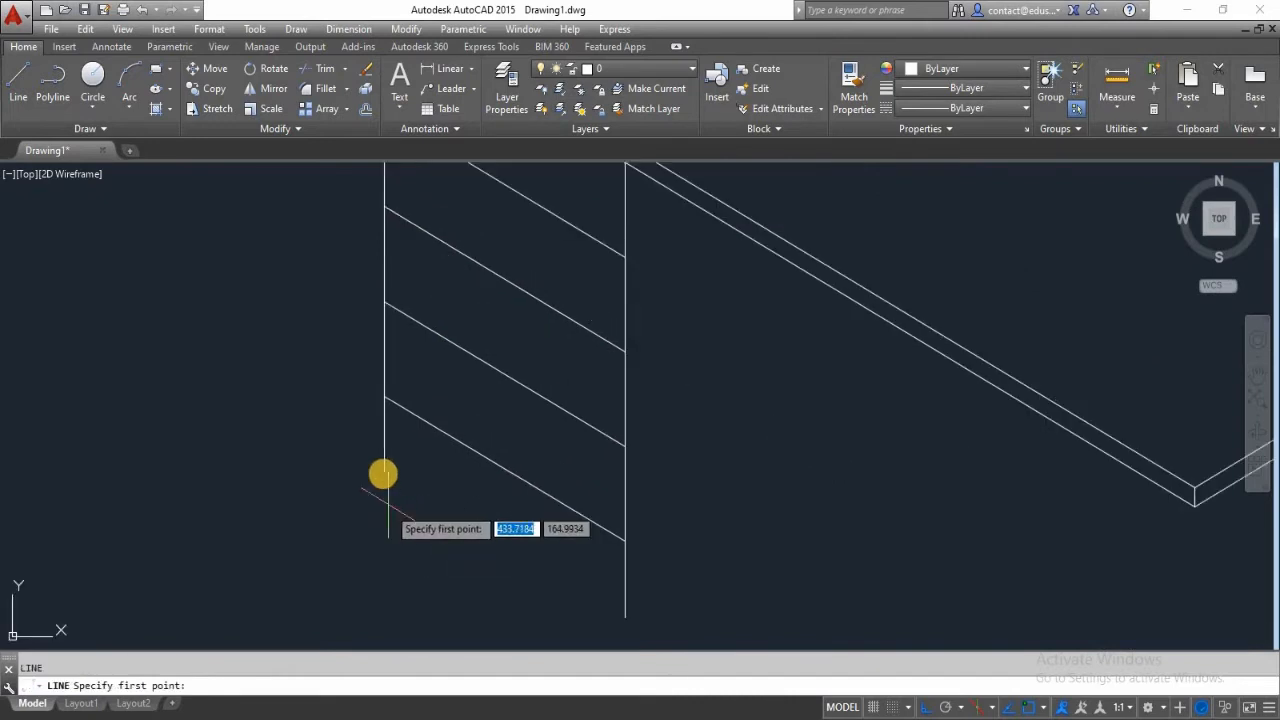
pyautogui.click(384, 470)
pyautogui.click(625, 618)
pyautogui.press('Return')
# - Offset the left, top, right and lower boundary lines of the uppermost drawer inward by the same distance
pyautogui.moveTo(609, 422); pyautogui.dragTo(619, 490, button='middle')
pyautogui.scroll(-2, 586, 407)
pyautogui.scroll(2, 496, 190)
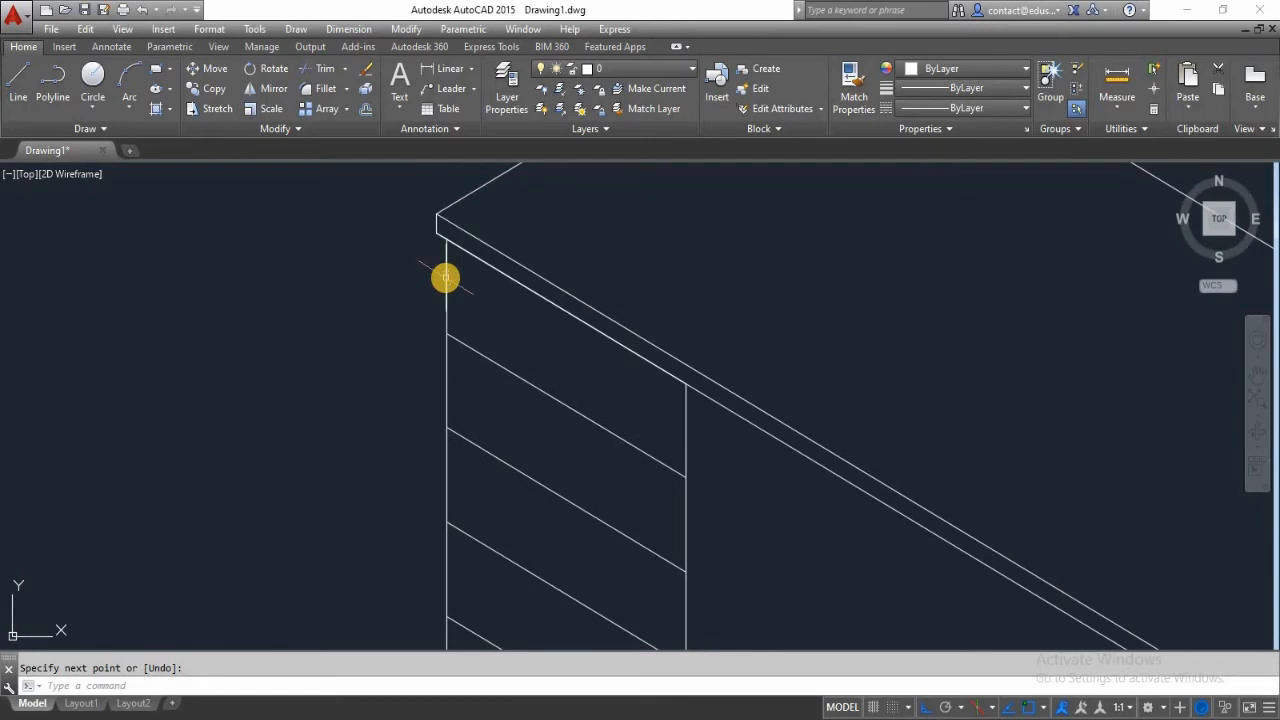
pyautogui.scroll(2, 428, 314)
pyautogui.write('o')
pyautogui.press('Return')
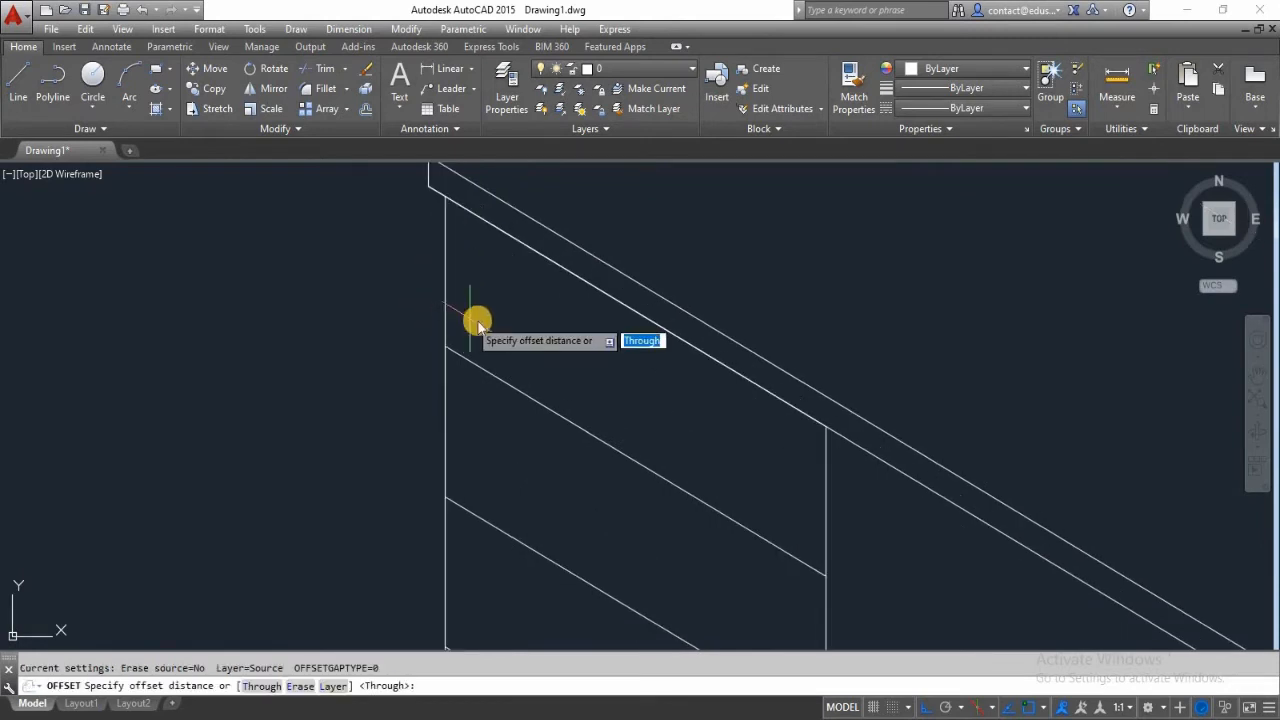
pyautogui.press('Return')
pyautogui.click(446, 284)
pyautogui.click(480, 278)
pyautogui.click(549, 261)
pyautogui.click(840, 490)
pyautogui.click(798, 487)
pyautogui.click(734, 521)
pyautogui.click(737, 494)
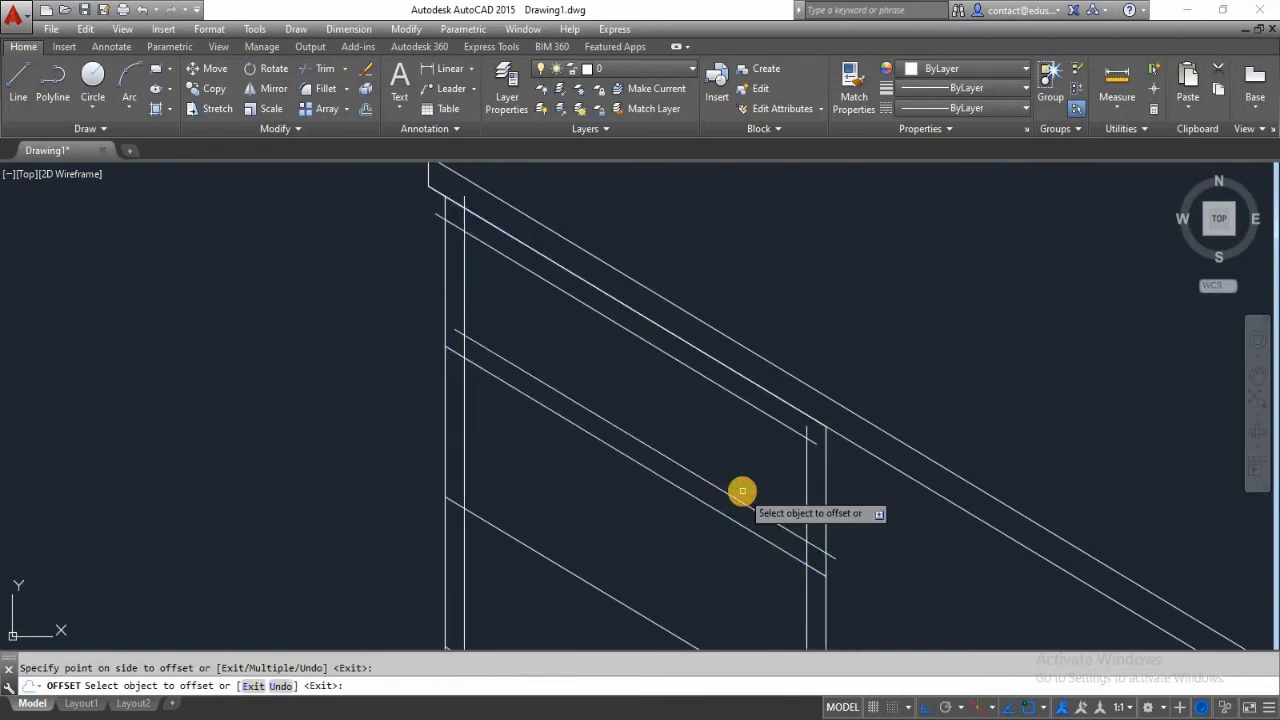
pyautogui.press('Escape')
# - Trim the offset lines where they overshoot at the upper left corner of the inner drawer frame
pyautogui.write('tr')
pyautogui.press('Return')
pyautogui.press('Return')
pyautogui.scroll(2, 463, 194)
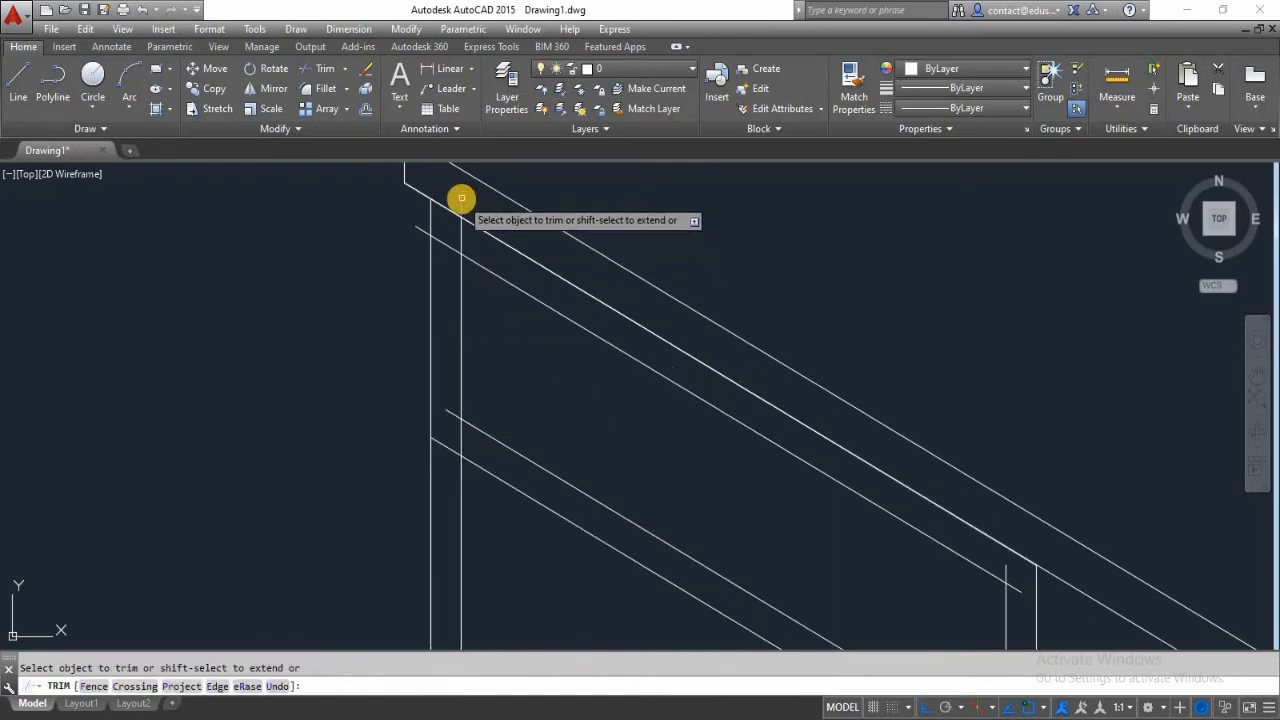
pyautogui.click(460, 238)
pyautogui.click(443, 245)
pyautogui.moveTo(588, 405); pyautogui.dragTo(546, 332, button='middle')
pyautogui.press('Return')
# - Trim the remaining overshooting offset lines at the other corners to leave a closed inner frame in the top drawer
pyautogui.scroll(-2, 573, 378)
pyautogui.press('Return')
pyautogui.press('Return')
pyautogui.press('Return')
pyautogui.press('Return')
pyautogui.press('Return')
pyautogui.click(469, 352)
pyautogui.click(473, 367)
pyautogui.click(819, 573)
pyautogui.click(818, 454)
pyautogui.press('Return')
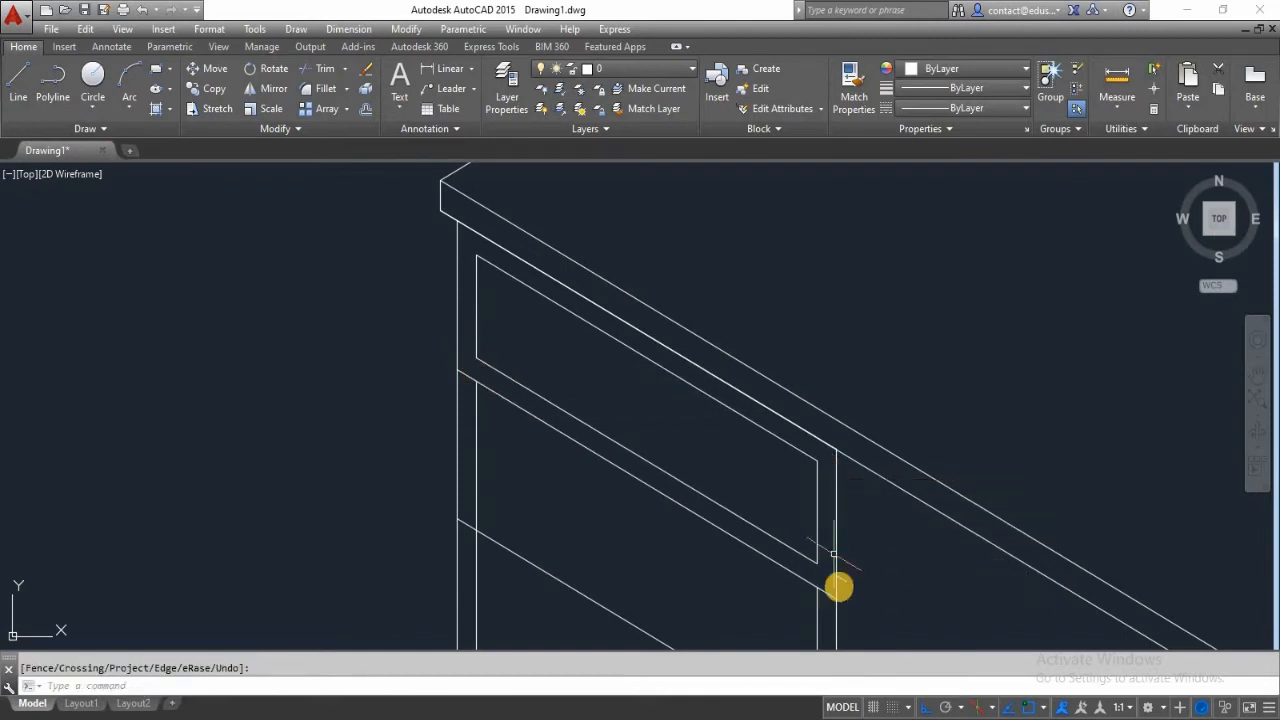
# - Delete the leftover right inner vertical line below the top drawer
pyautogui.moveTo(825, 505); pyautogui.dragTo(791, 369, button='middle')
pyautogui.scroll(-2, 780, 525)
pyautogui.press('Delete')
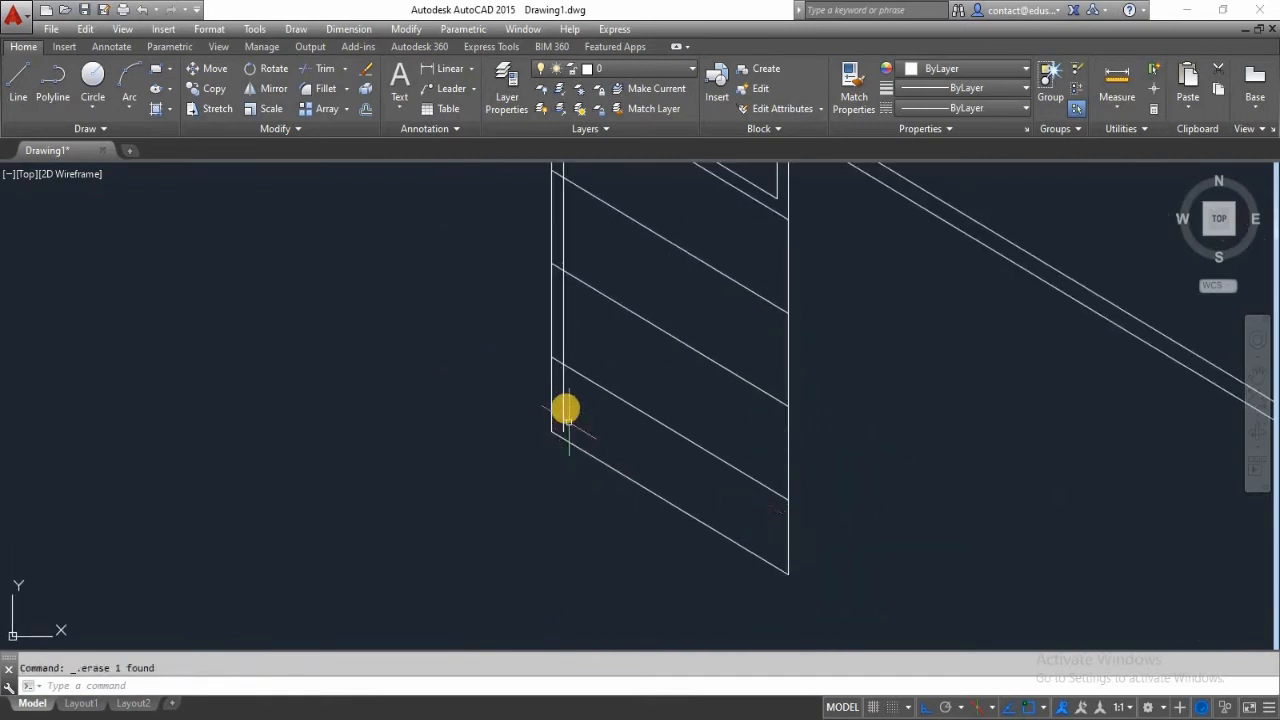
# - Copy the top drawer's inner frame from the cabinet's upper left corner to the matching corner of each of the four sections below
pyautogui.scroll(-3, 626, 370)
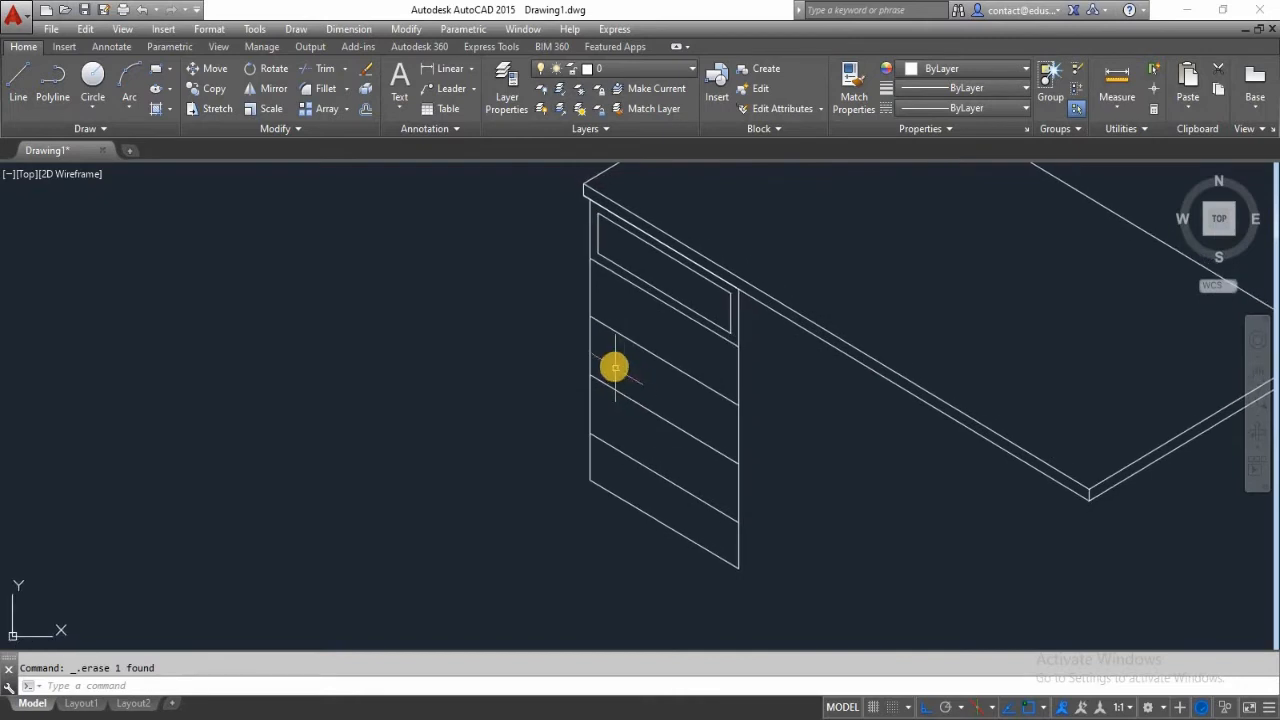
pyautogui.write('co')
pyautogui.press('Return')
pyautogui.scroll(4, 610, 225)
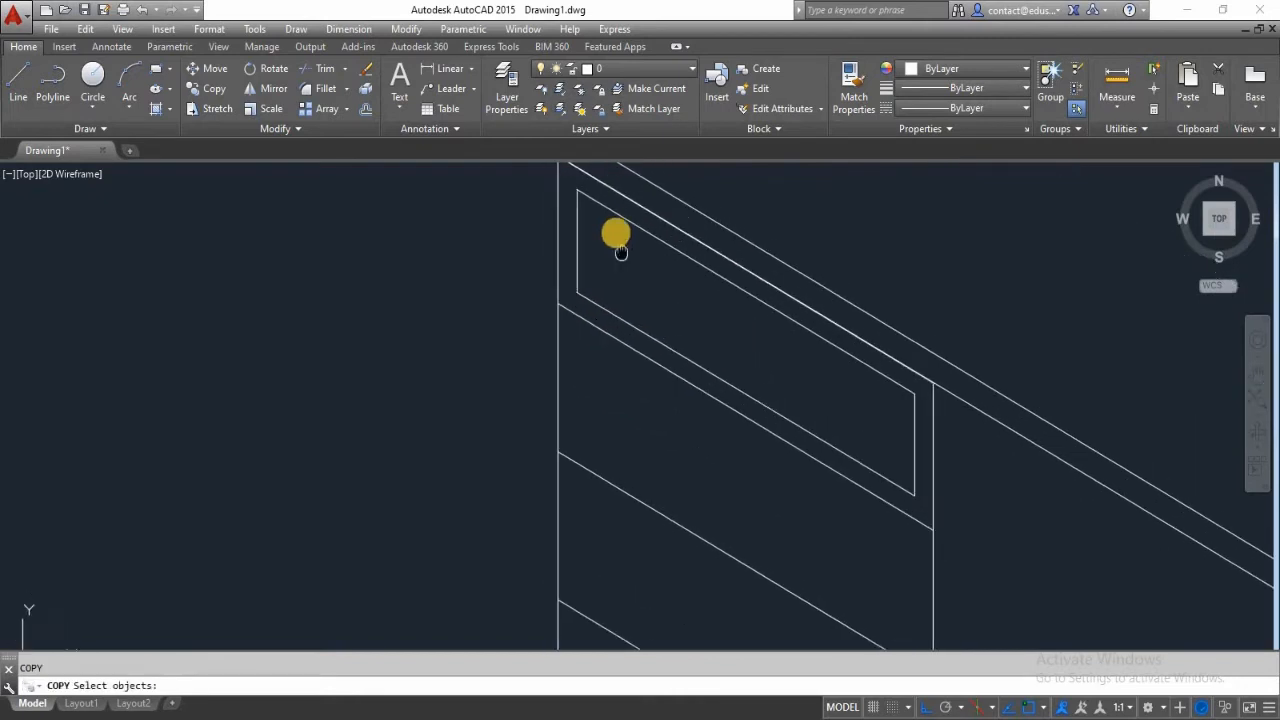
pyautogui.click(617, 218)
pyautogui.scroll(2, 932, 518)
pyautogui.click(918, 509)
pyautogui.click(889, 477)
pyautogui.moveTo(452, 226); pyautogui.dragTo(525, 284, button='middle')
pyautogui.click(429, 234)
pyautogui.click(449, 217)
pyautogui.scroll(-4, 452, 222)
pyautogui.press('Return')
pyautogui.moveTo(450, 162); pyautogui.dragTo(471, 257, button='middle')
pyautogui.scroll(3, 460, 240)
pyautogui.click(450, 230)
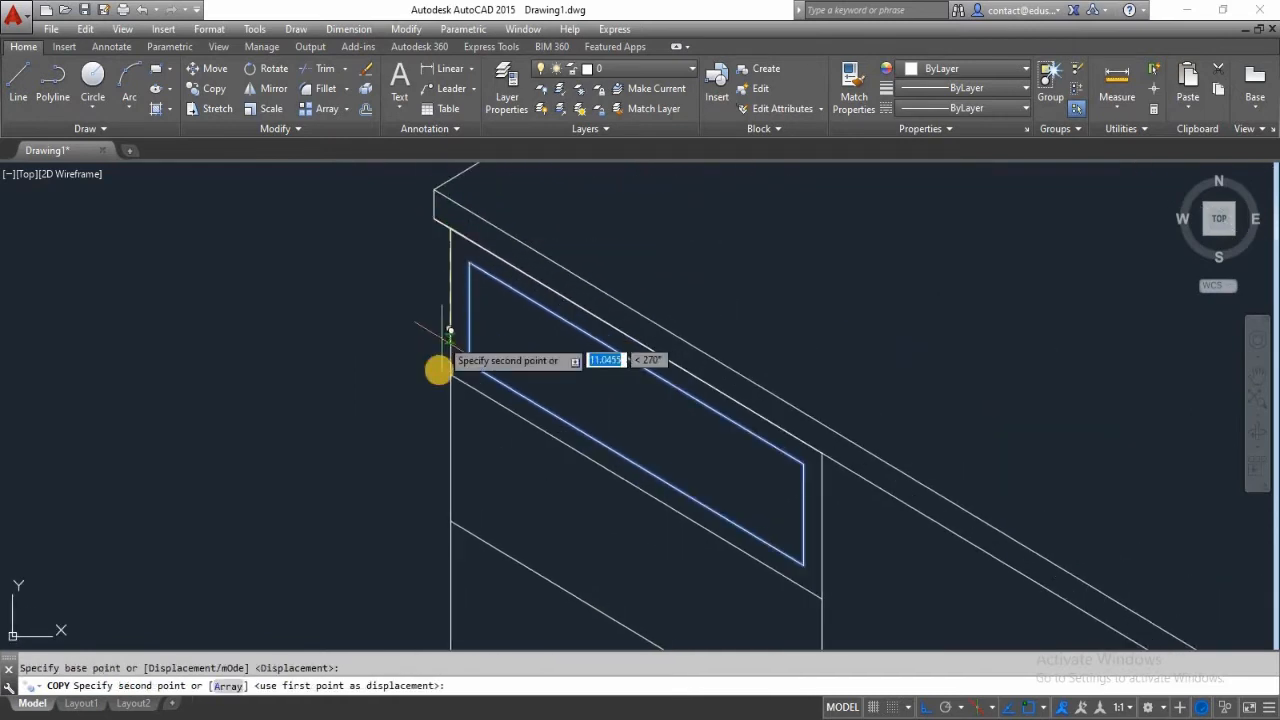
pyautogui.click(455, 385)
pyautogui.scroll(-4, 509, 289)
pyautogui.scroll(2, 512, 285)
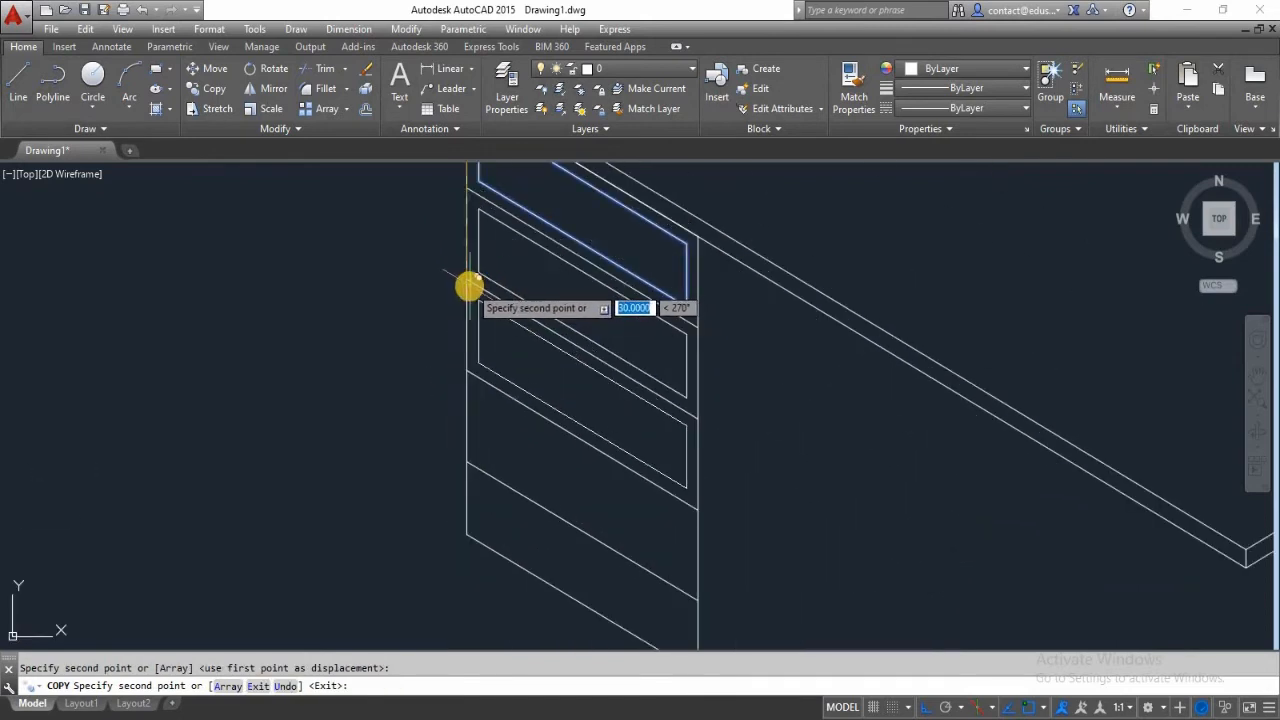
pyautogui.click(466, 280)
pyautogui.click(466, 370)
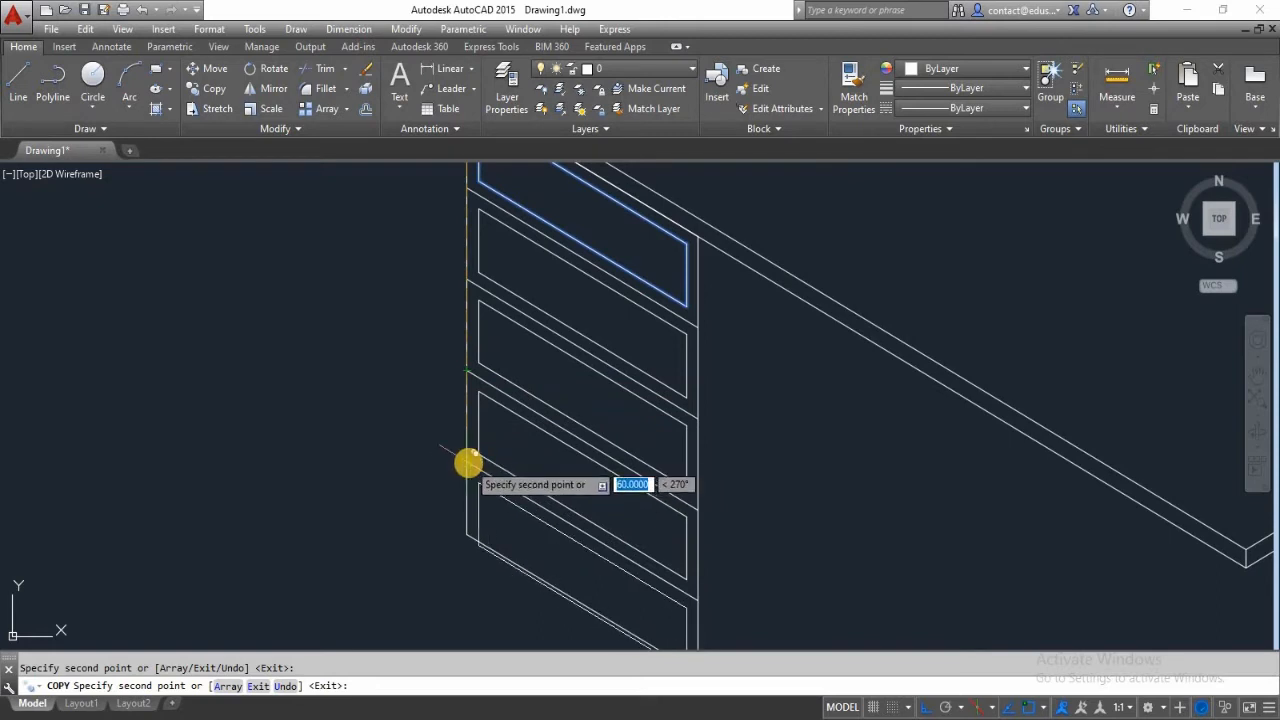
pyautogui.press('Escape')
# - Delete the lowest copied frame's bottom line and trim the cabinet's bottom edge between the two legs
pyautogui.scroll(4, 543, 471)
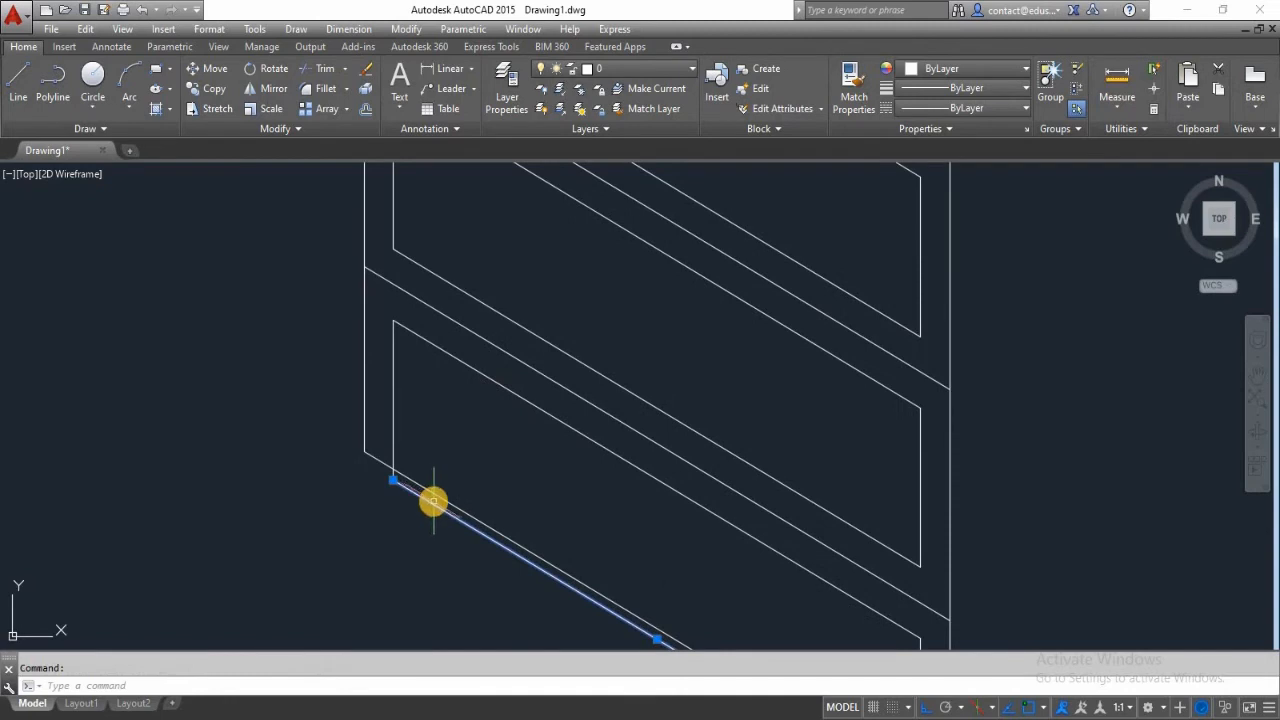
pyautogui.press('Return')
pyautogui.press('Return')
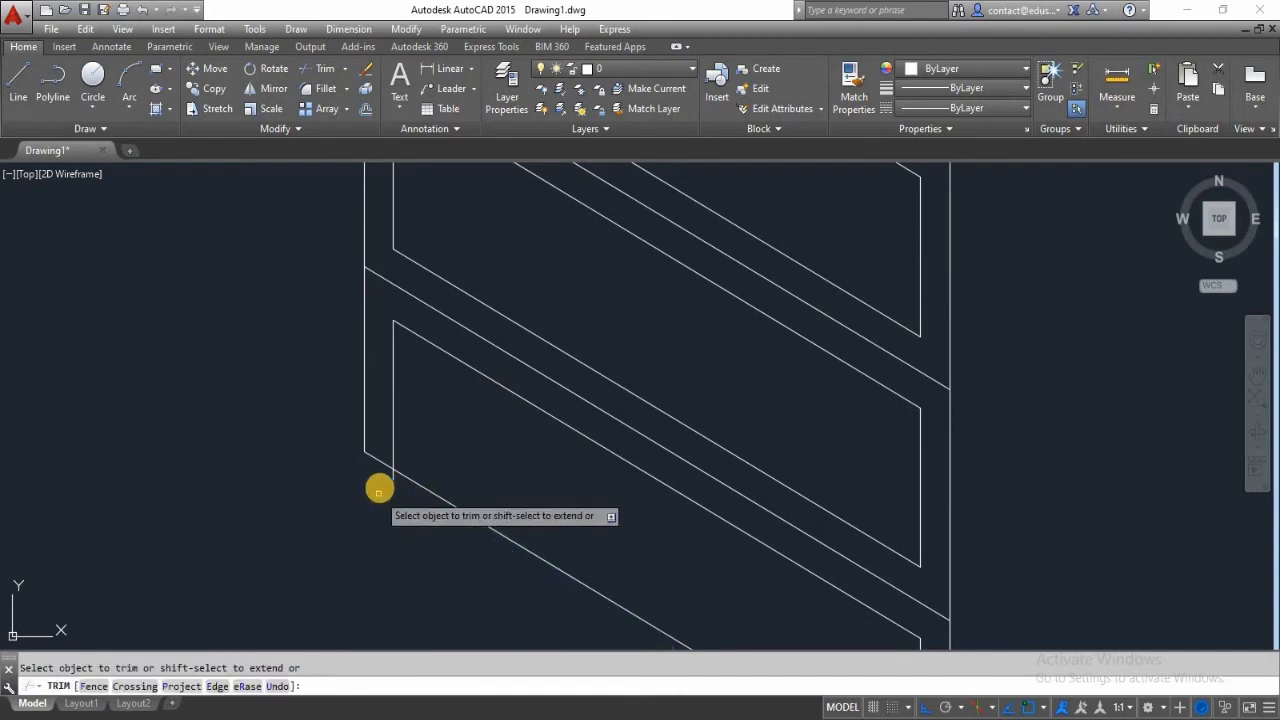
pyautogui.scroll(2, 377, 486)
pyautogui.scroll(-4, 443, 484)
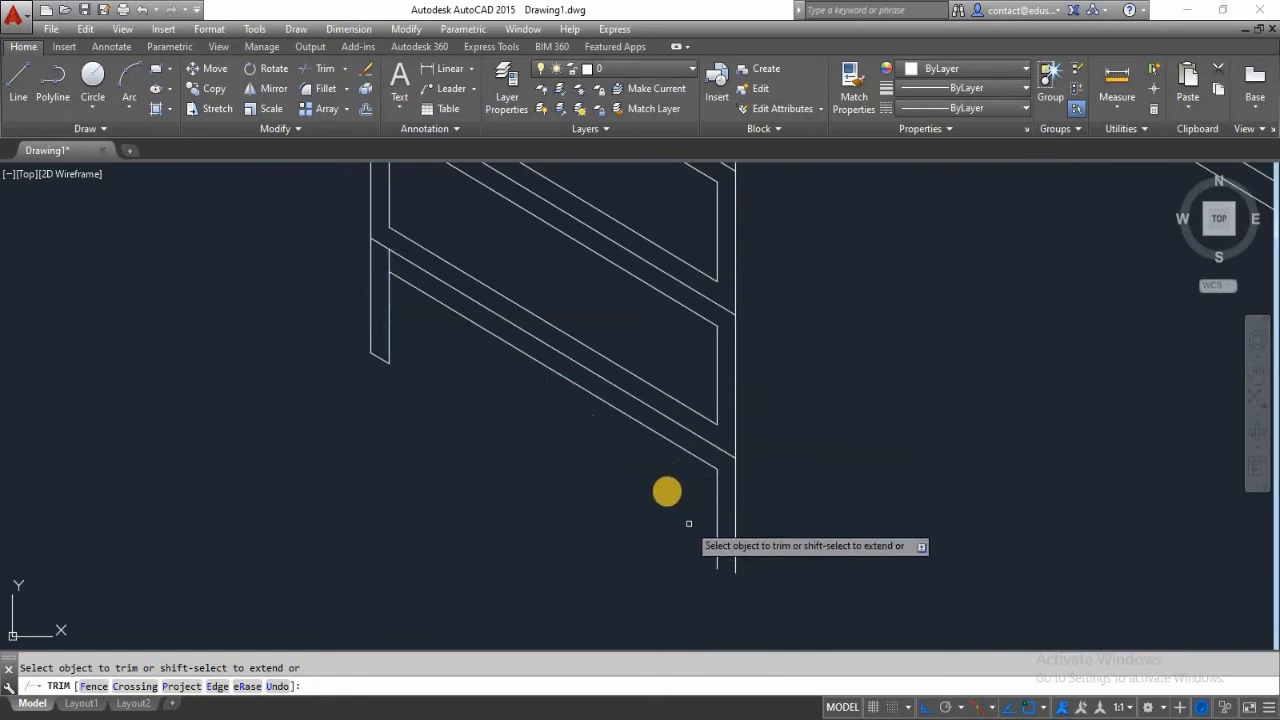
pyautogui.press('Escape')
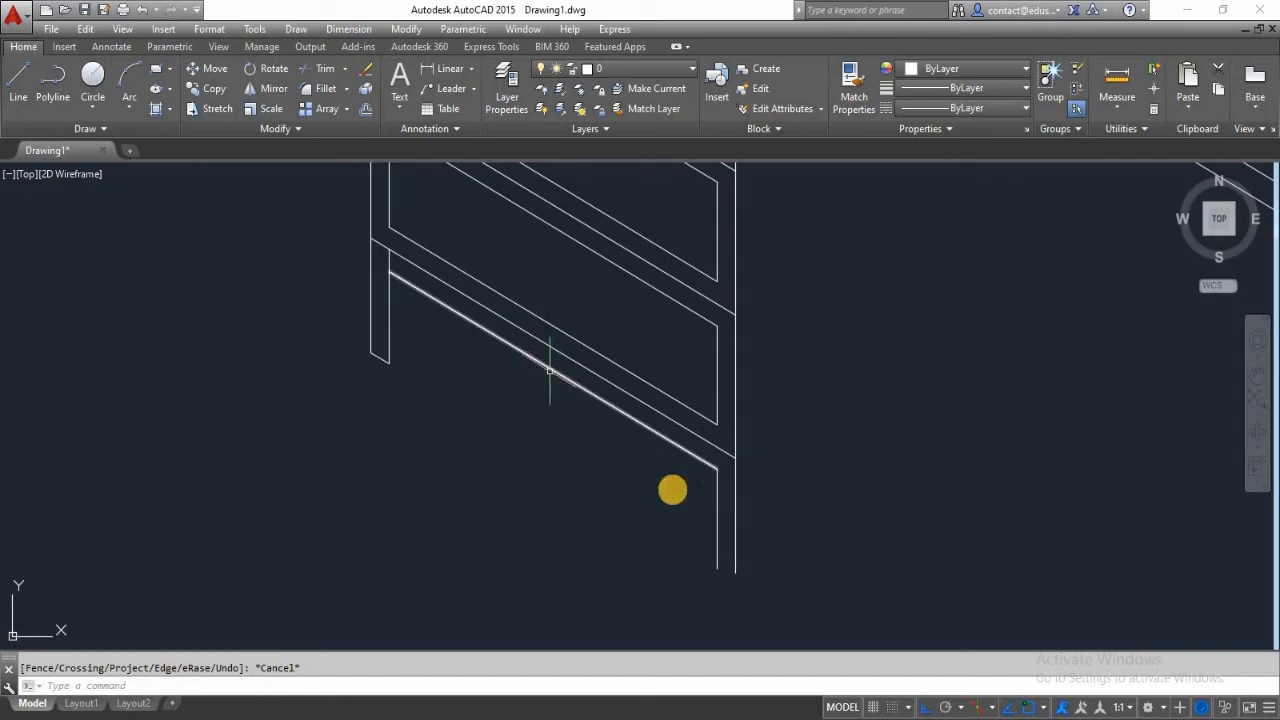
# - Extend the right leg's inner vertical line up to the lowest drawer's bottom edge and delete the leftover sloping line beneath that edge
pyautogui.write('ex')
pyautogui.press('Return')
pyautogui.press('Return')
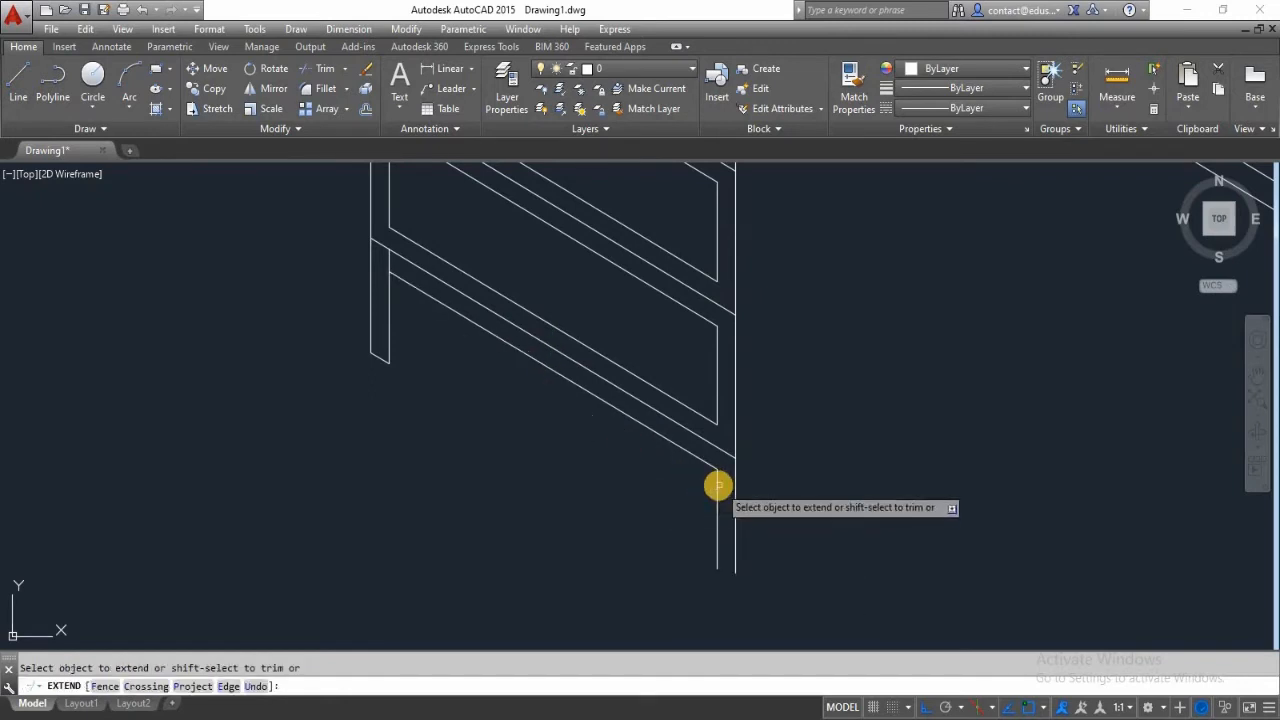
pyautogui.click(716, 488)
pyautogui.press('Return')
pyautogui.click(690, 450)
pyautogui.click(677, 466)
pyautogui.press('Delete')
# - Close the foot of the right leg with a short line between its two vertical edges
pyautogui.write('l')
pyautogui.press('Return')
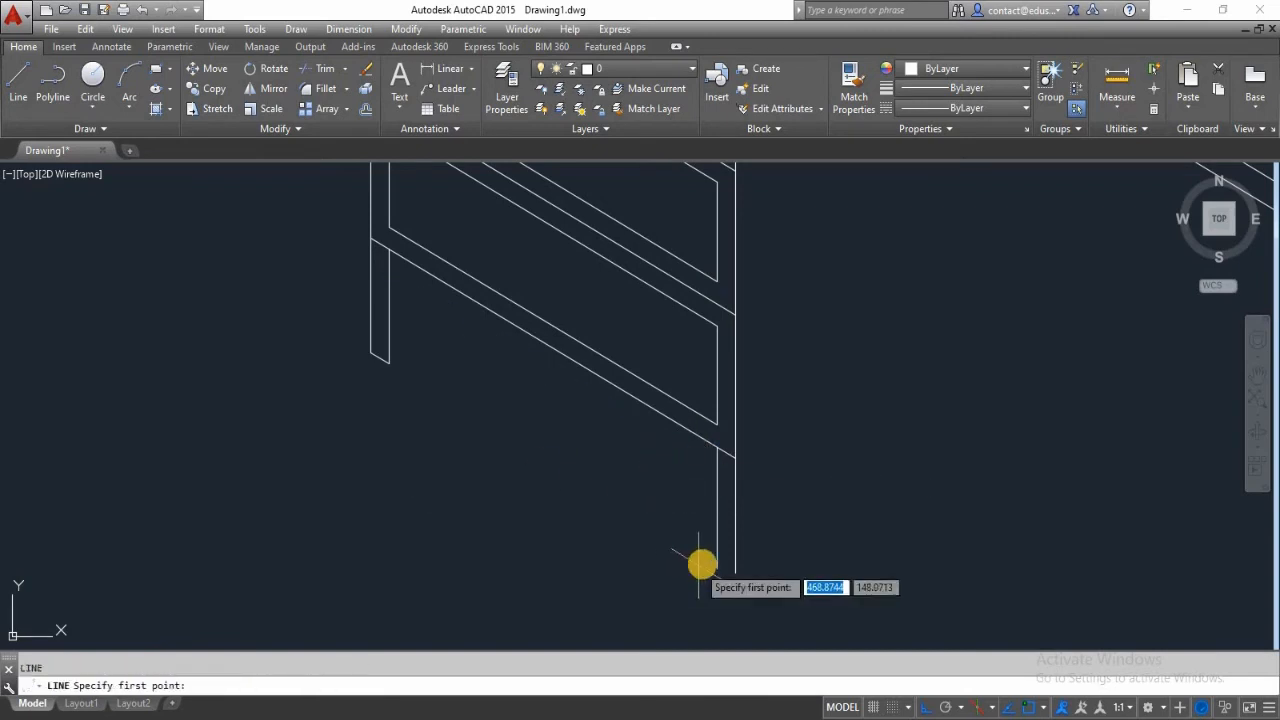
pyautogui.click(716, 565)
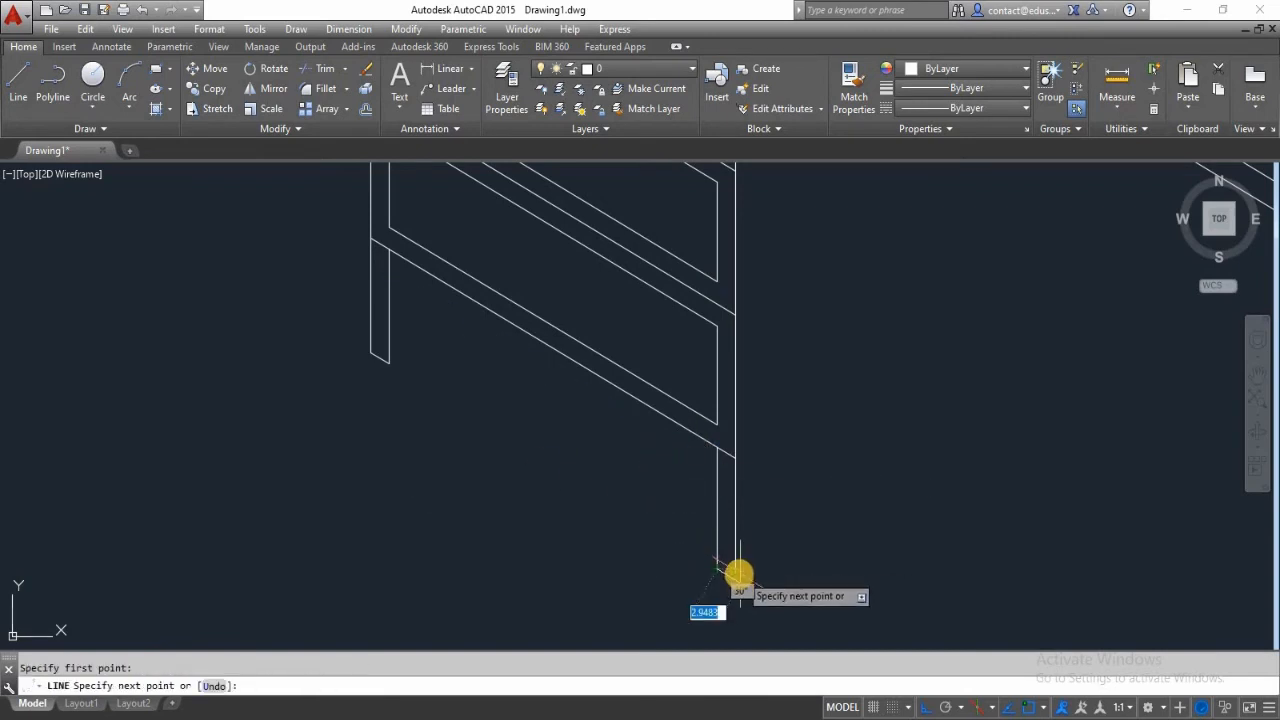
pyautogui.click(736, 572)
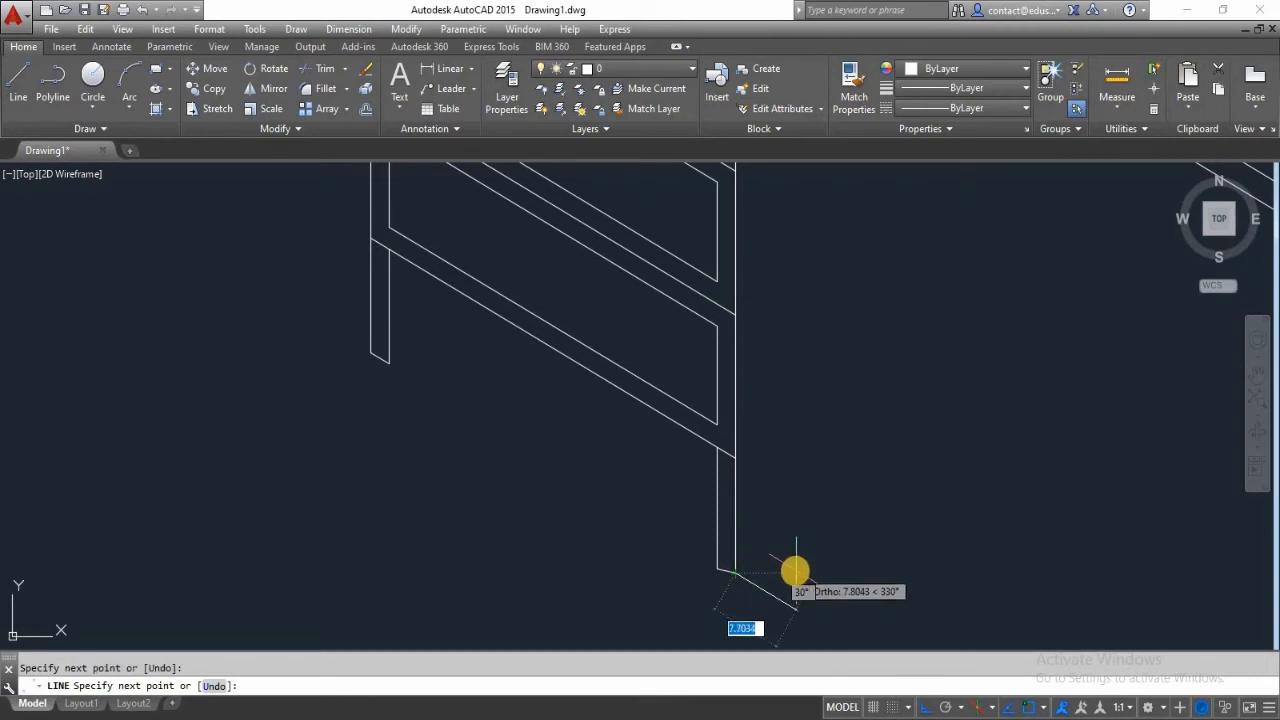
pyautogui.press('Escape')
pyautogui.scroll(-2, 790, 548)
pyautogui.scroll(2, 748, 540)
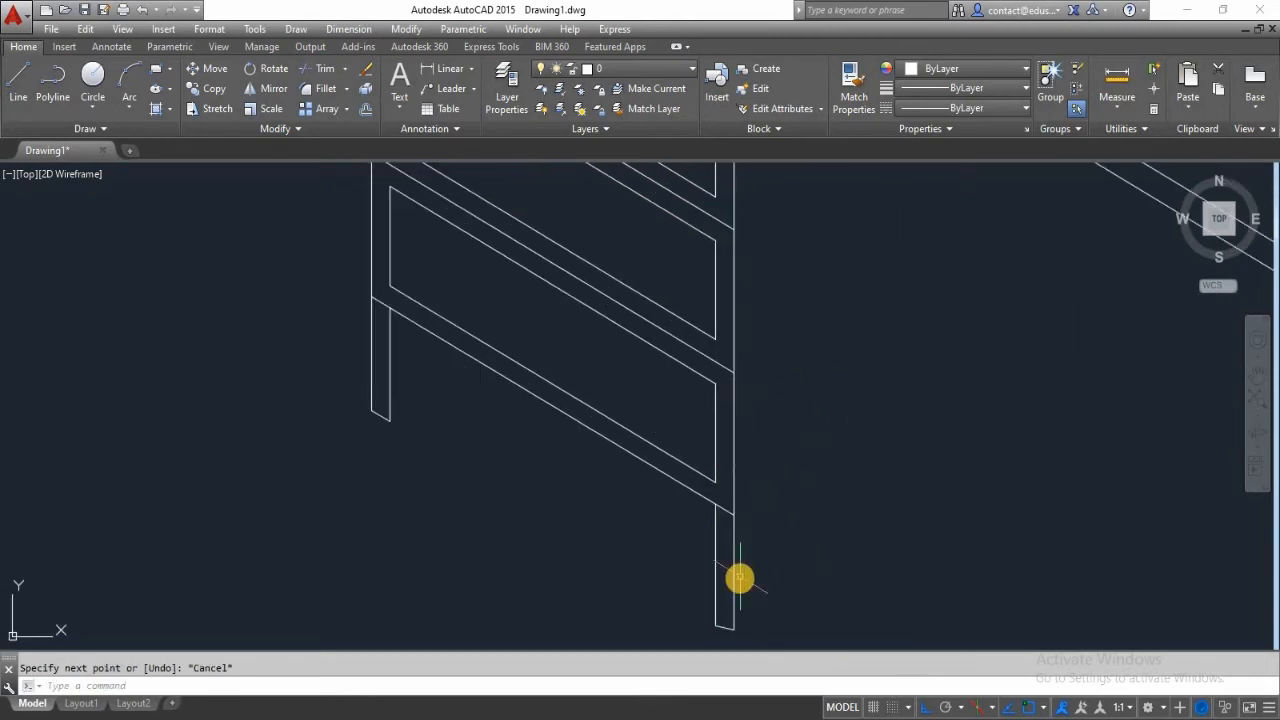
pyautogui.scroll(-3, 748, 530)
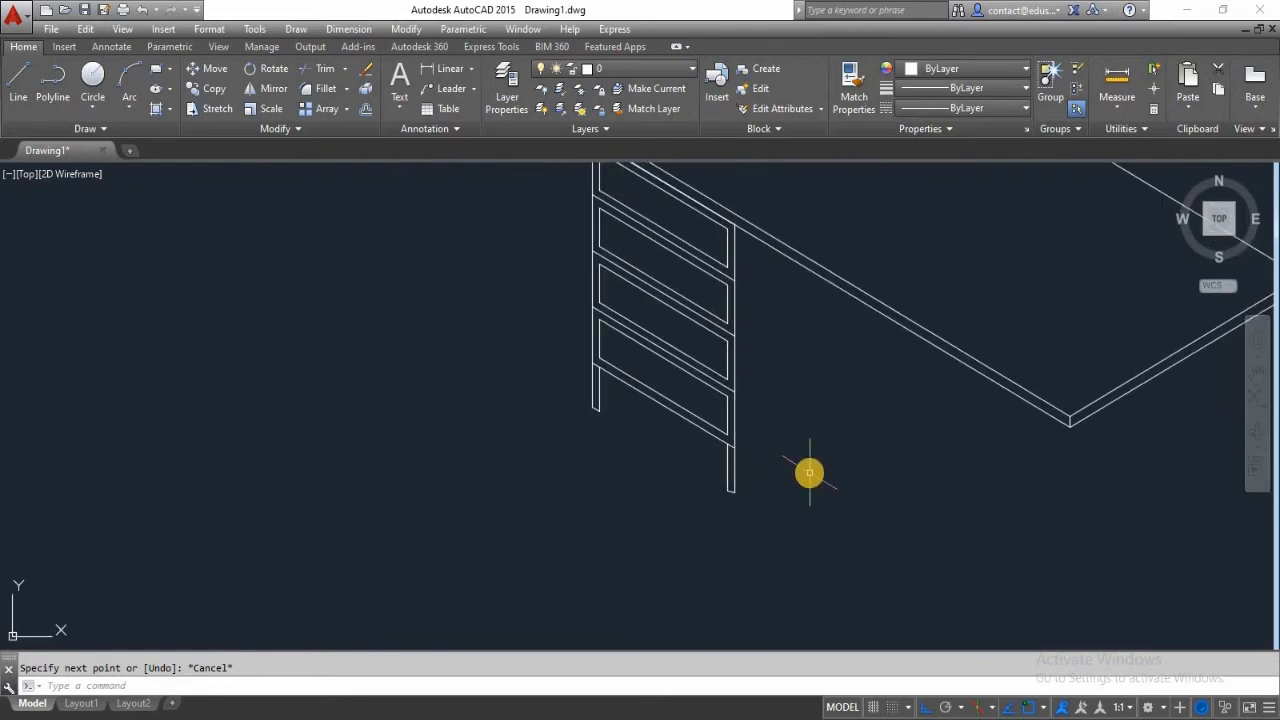
# - Draw a receding line at 30° in the top isoplane from the right leg's outer foot corner past the tabletop
pyautogui.press('Return')
pyautogui.click(731, 490)
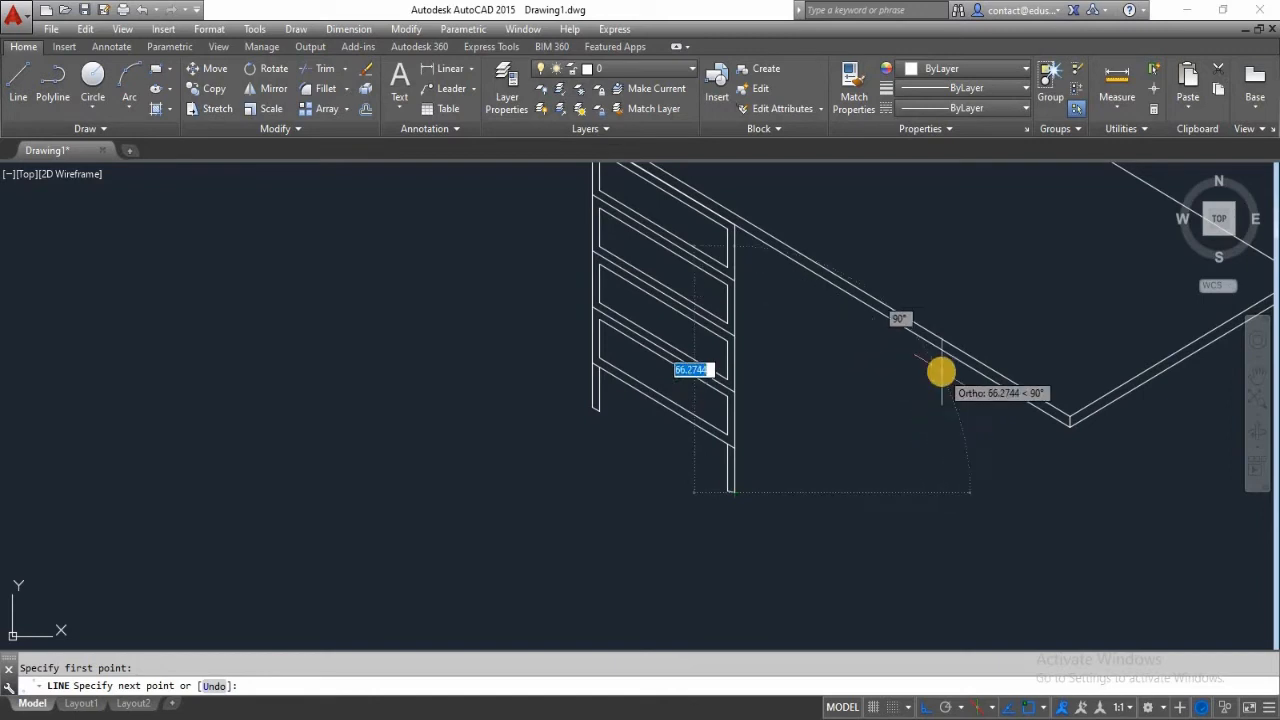
pyautogui.scroll(-2, 905, 372)
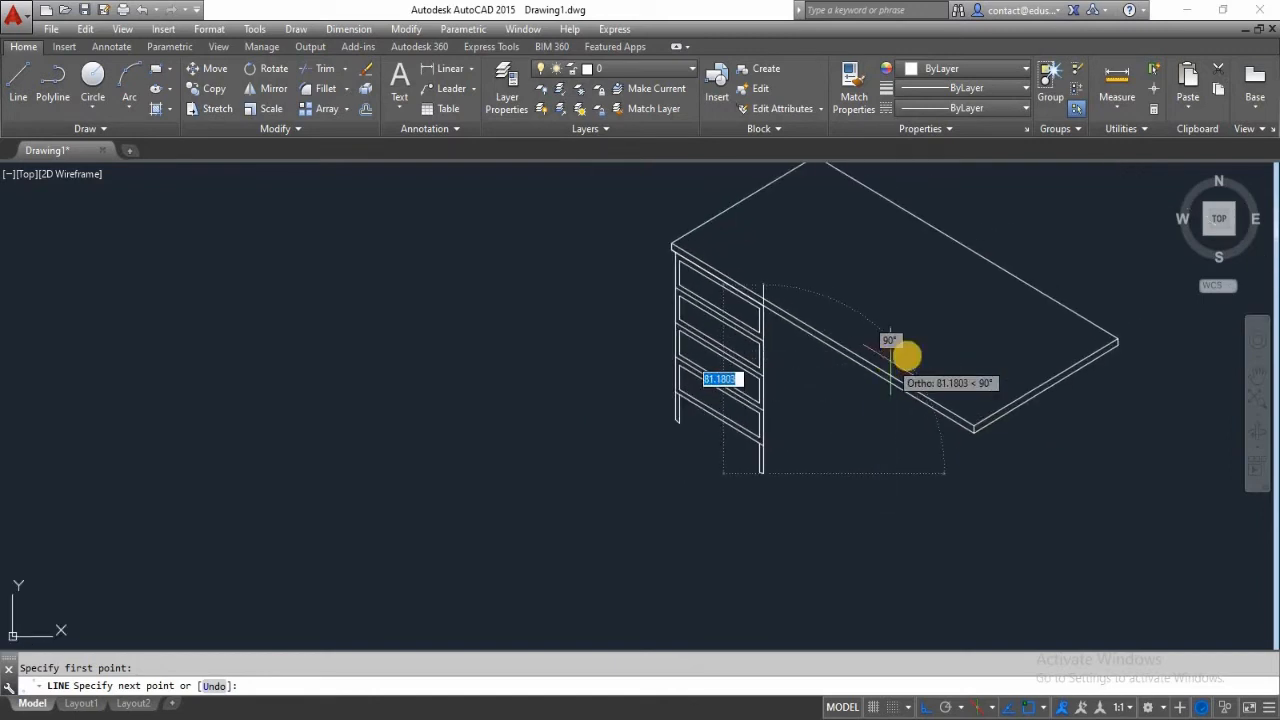
pyautogui.press('F5')
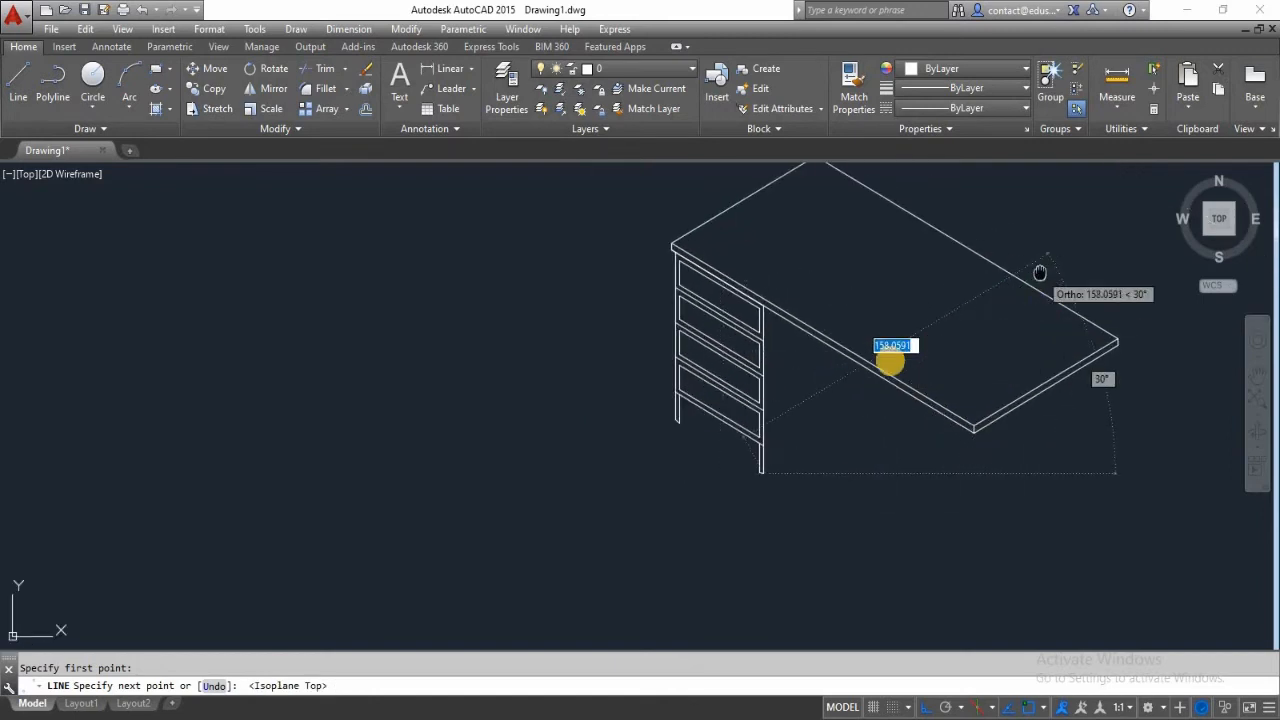
pyautogui.moveTo(1040, 273); pyautogui.dragTo(862, 368, button='middle')
pyautogui.click(963, 340)
pyautogui.press('Return')
# - Draw a parallel receding line at 30° from the inner foot corner of the left leg
pyautogui.press('Return')
pyautogui.scroll(4, 550, 535)
pyautogui.click(548, 533)
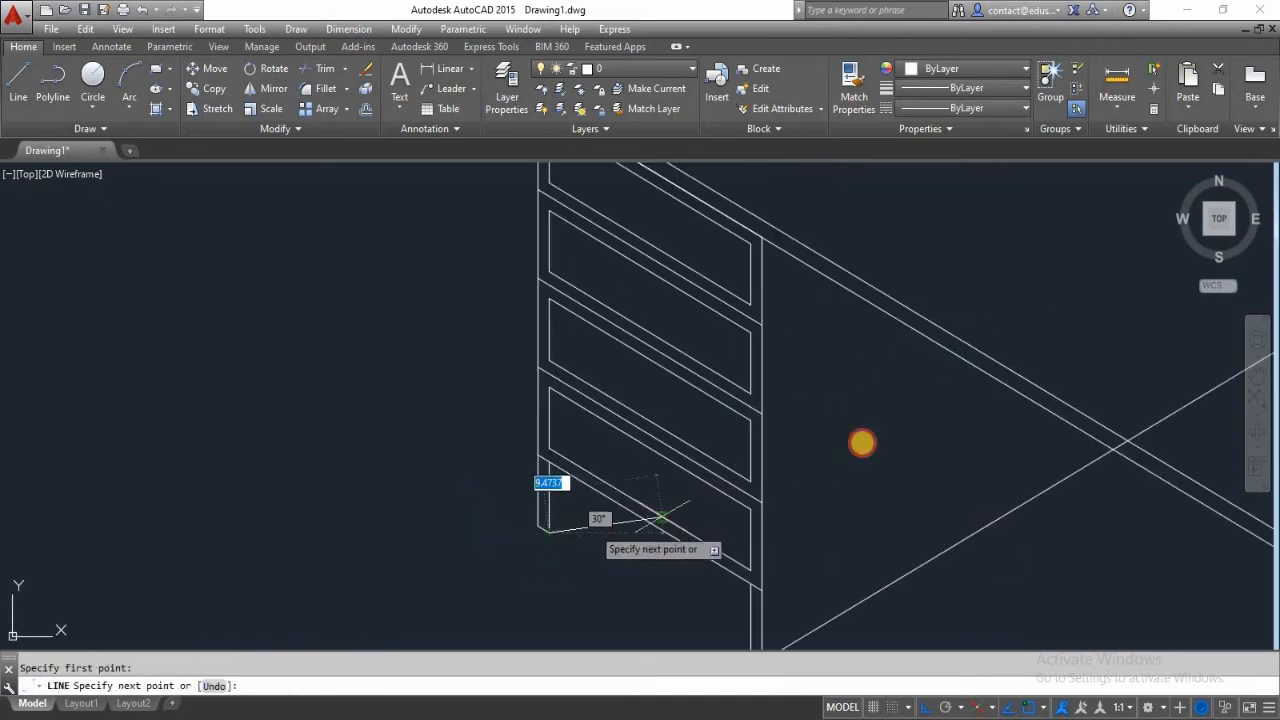
pyautogui.press('Return')
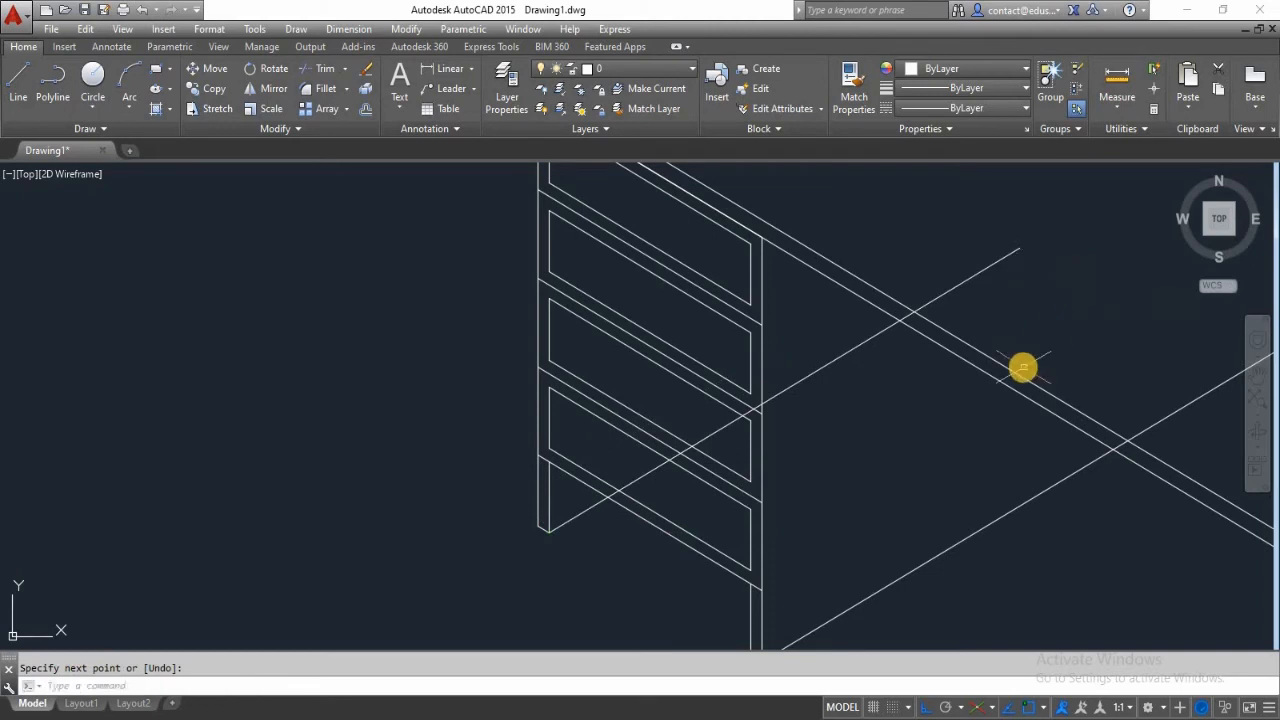
# - Trim the left leg's receding line at the lowest drawer's bottom edge and delete the leftover piece crossing the drawers
pyautogui.press('Return')
pyautogui.press('Return')
pyautogui.scroll(4, 643, 506)
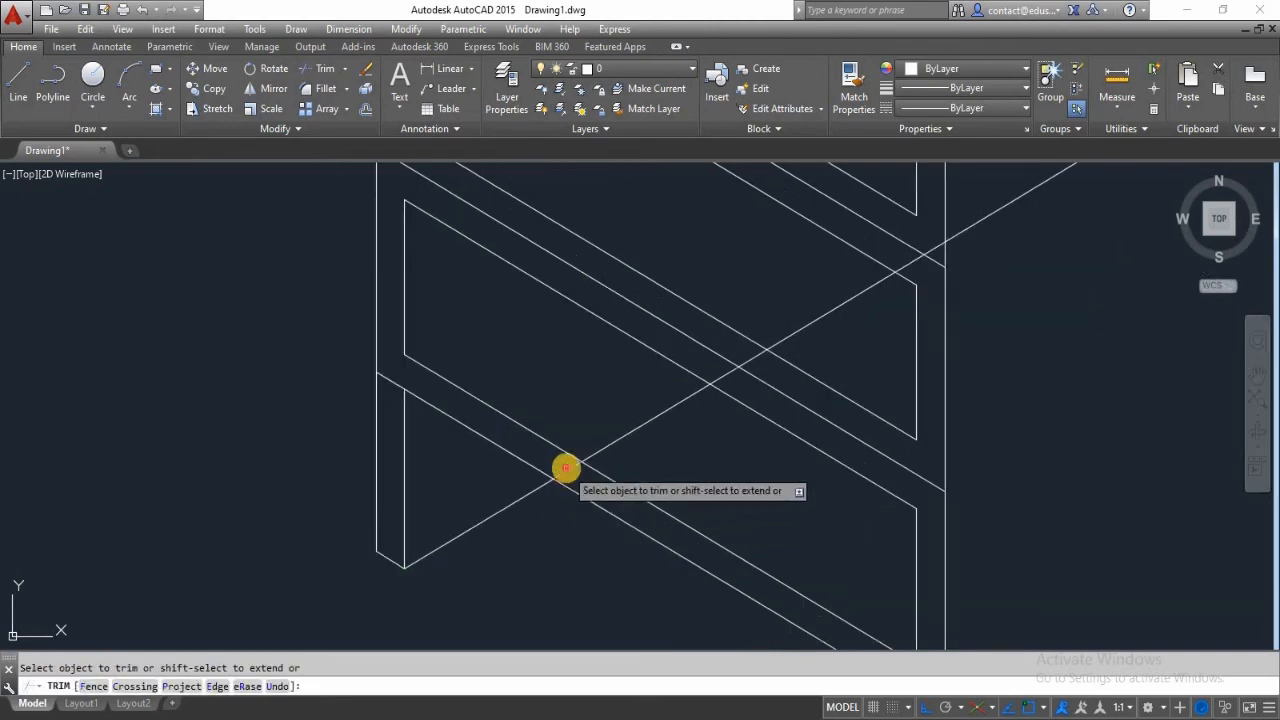
pyautogui.click(641, 443)
pyautogui.click(623, 420)
pyautogui.press('Delete')
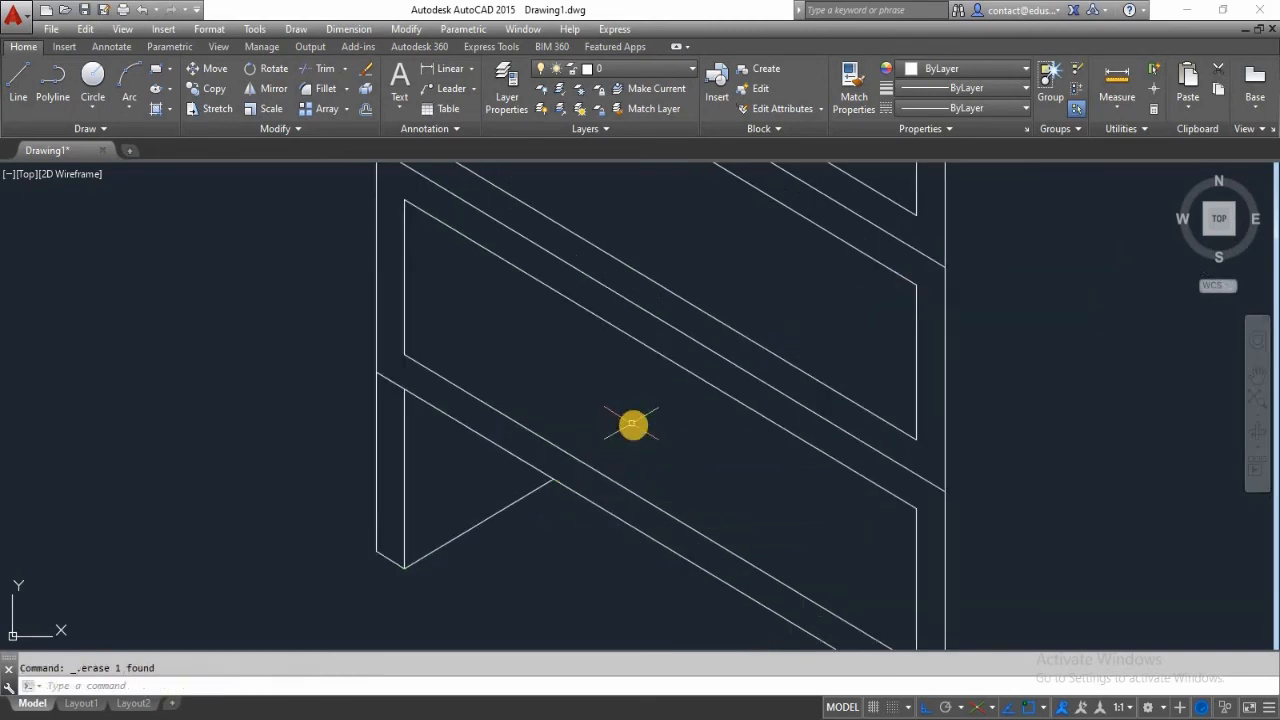
# - Trim the right leg's receding line where it meets the tabletop's lower front edge
pyautogui.scroll(-4, 634, 425)
pyautogui.scroll(-4, 573, 441)
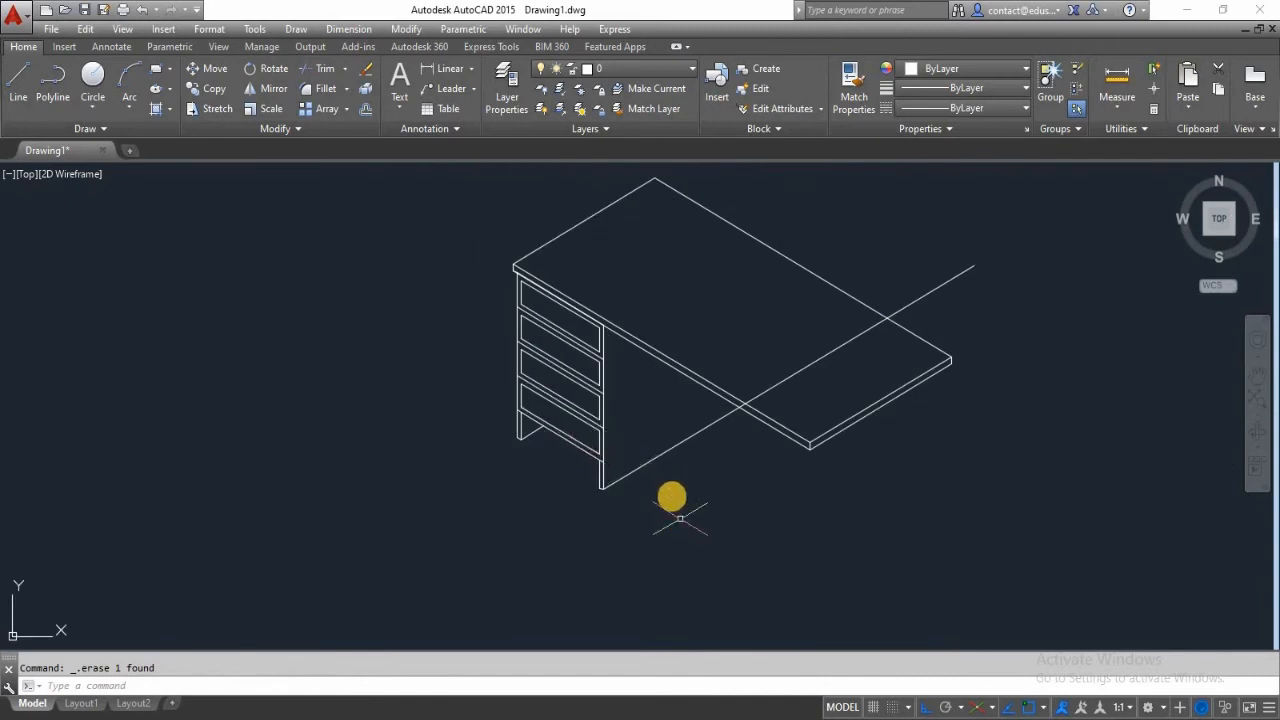
pyautogui.scroll(2, 635, 425)
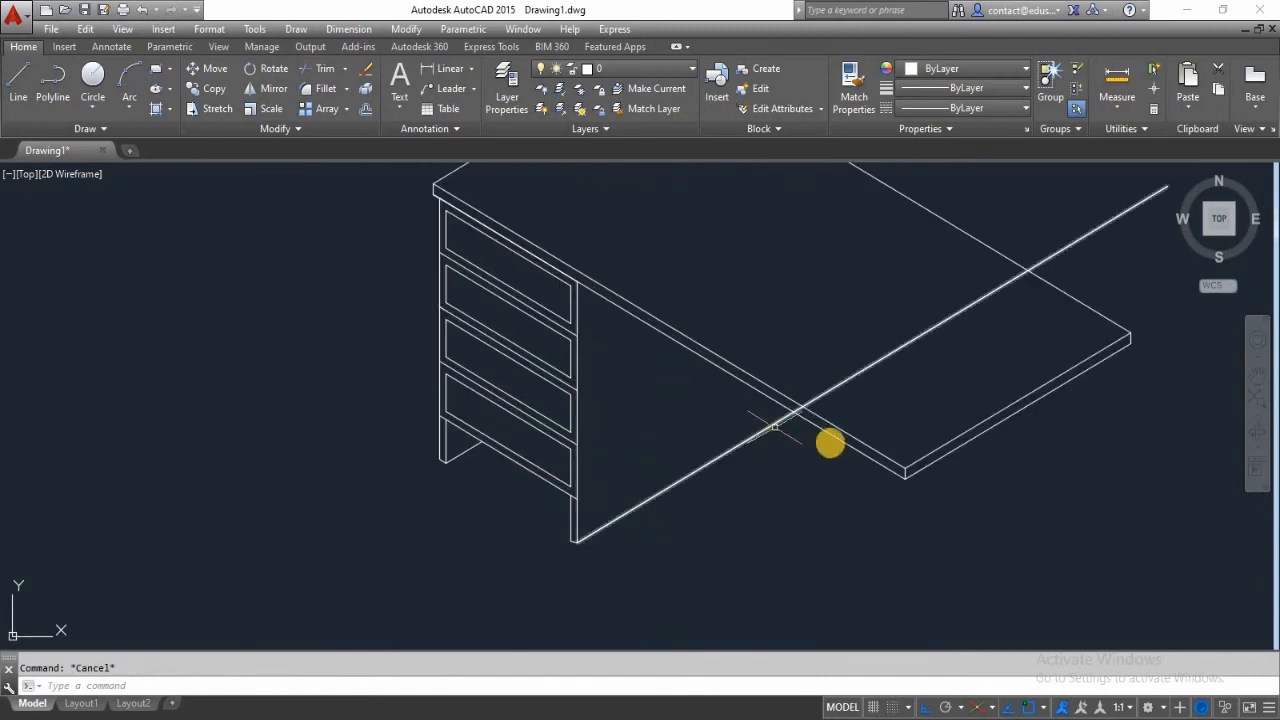
pyautogui.press('Return')
pyautogui.scroll(4, 780, 400)
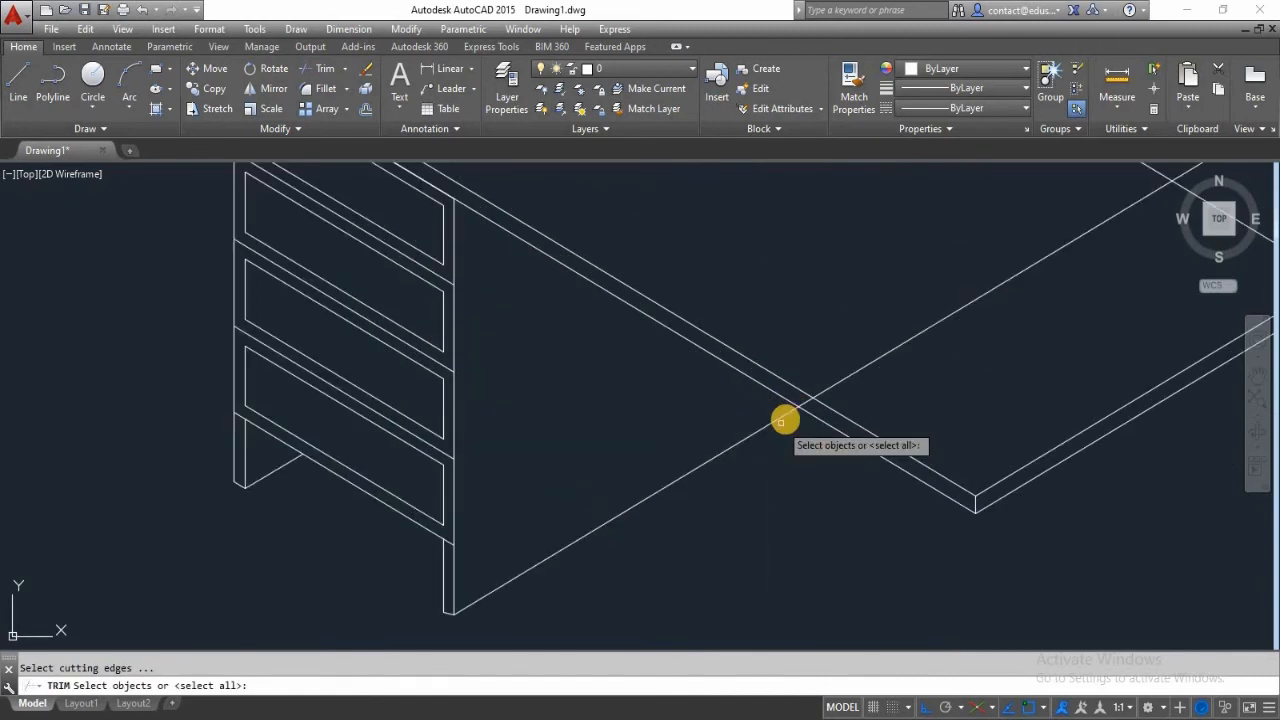
pyautogui.press('Return')
pyautogui.click(825, 395)
pyautogui.press('Escape')
# - Draw a line from the tabletop's lower front corner 2 units along the front edge and 72 units straight down
pyautogui.scroll(-4, 900, 500)
pyautogui.write('l')
pyautogui.press('Return')
pyautogui.scroll(5, 910, 475)
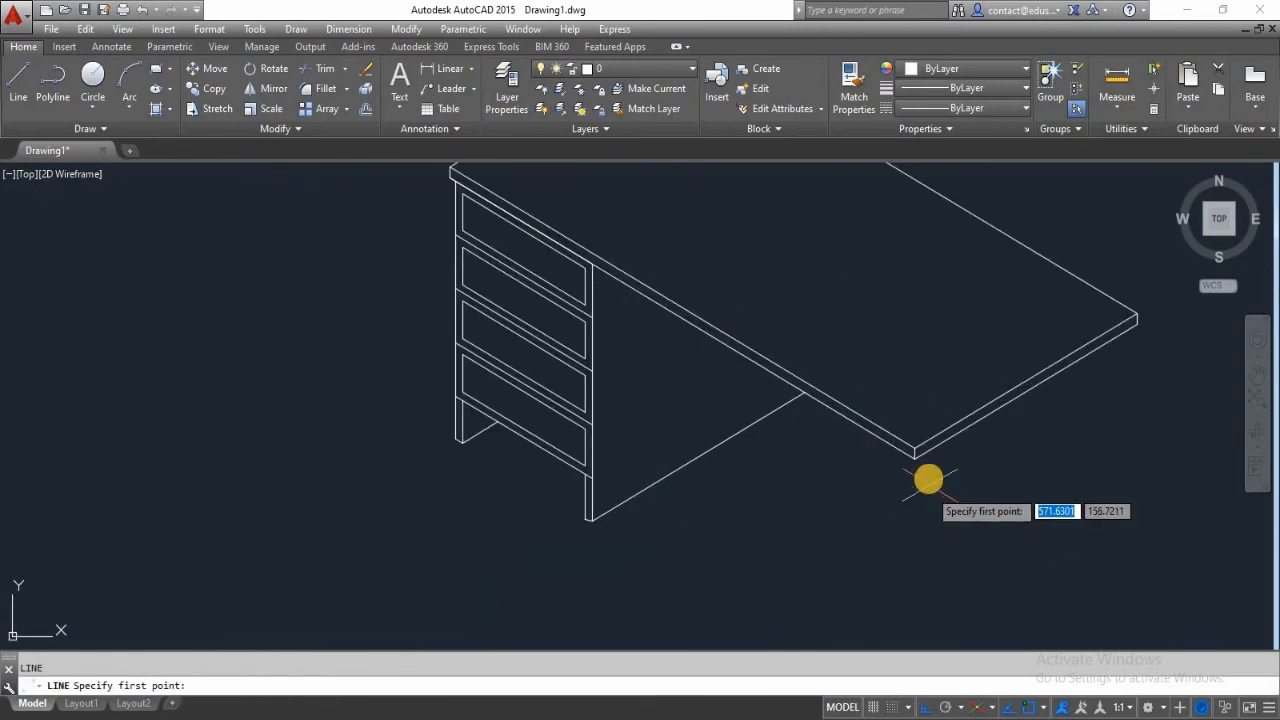
pyautogui.click(901, 447)
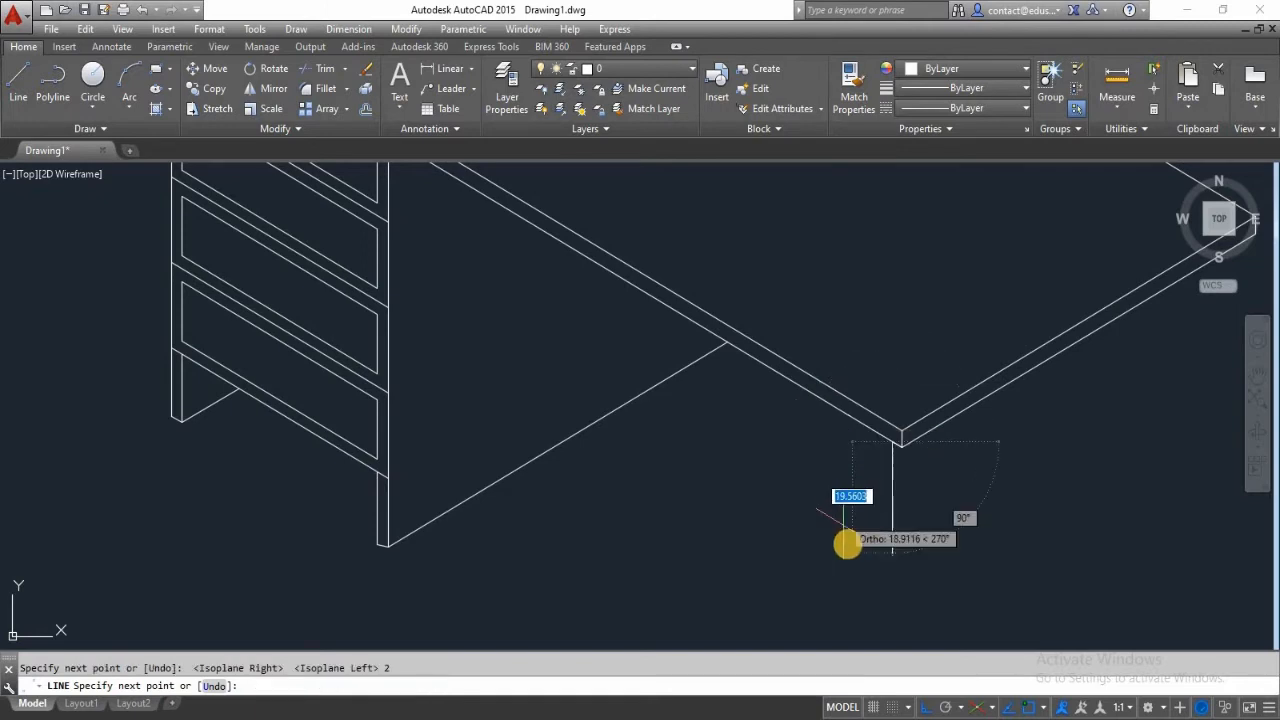
pyautogui.scroll(-2, 848, 544)
pyautogui.moveTo(848, 544); pyautogui.dragTo(811, 331, button='middle')
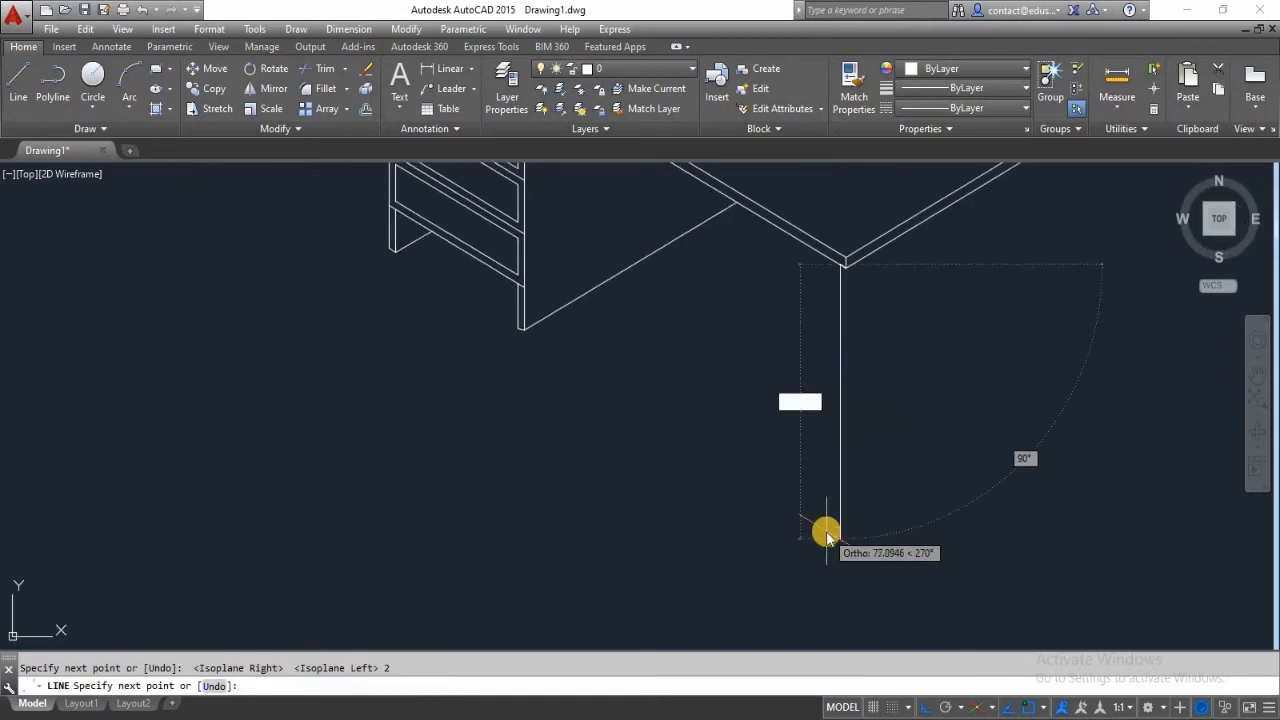
pyautogui.write('72')
pyautogui.press('Return')
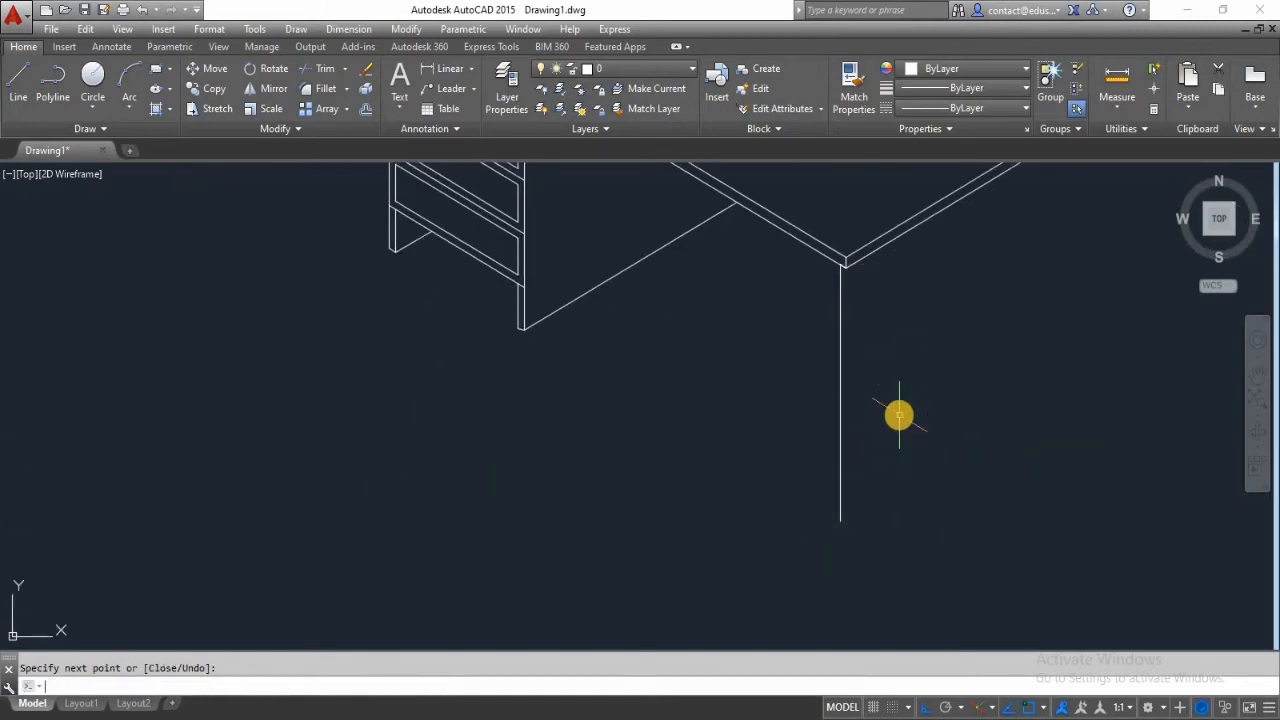
# - Copy the whole drawer cabinet from its upper right corner to the top of the new vertical line at the tabletop's front corner
pyautogui.scroll(-2, 899, 415)
pyautogui.scroll(7, 865, 331)
pyautogui.scroll(-7, 874, 328)
pyautogui.scroll(8, 592, 205)
pyautogui.moveTo(580, 210)
pyautogui.mouseDown(button='middle')
pyautogui.moveTo(466, 254)
pyautogui.moveTo(423, 383)
pyautogui.mouseUp(button='middle')
pyautogui.click(428, 262)
pyautogui.scroll(-4, 709, 591)
pyautogui.moveTo(634, 543); pyautogui.dragTo(613, 366, button='middle')
pyautogui.click(656, 535)
pyautogui.scroll(-2, 655, 445)
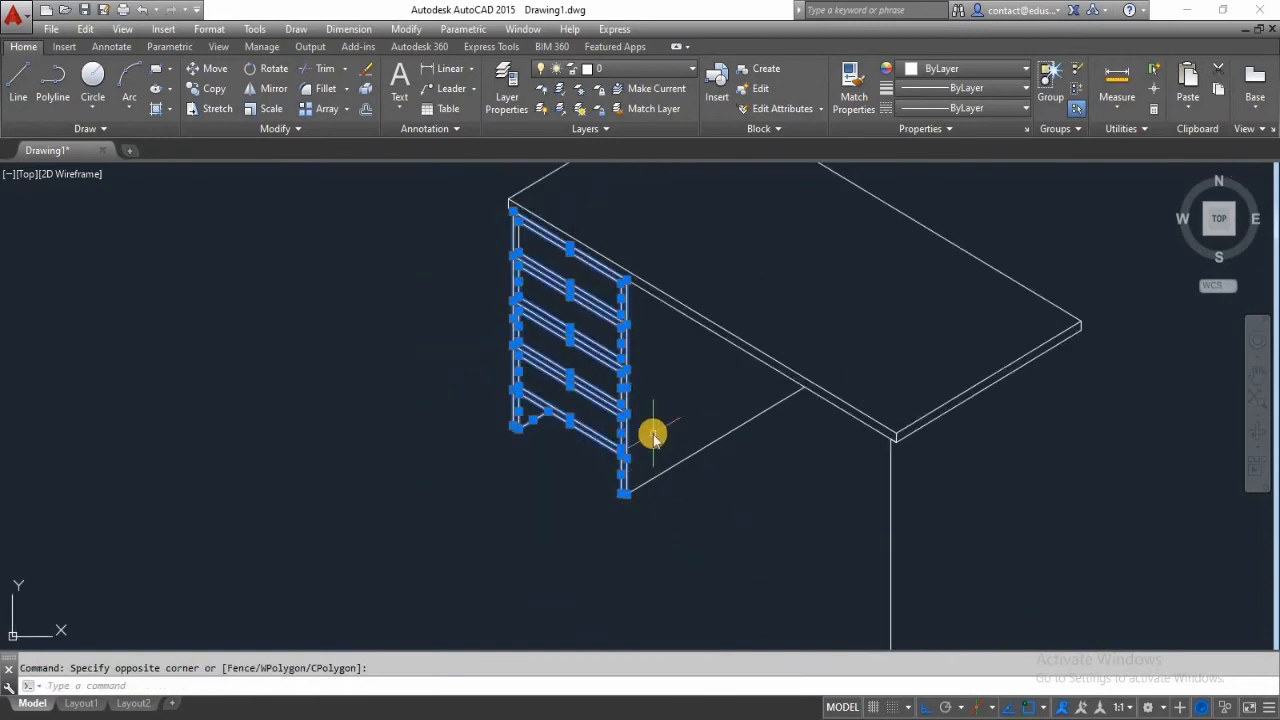
pyautogui.write('o')
pyautogui.press('Return')
pyautogui.scroll(4, 629, 277)
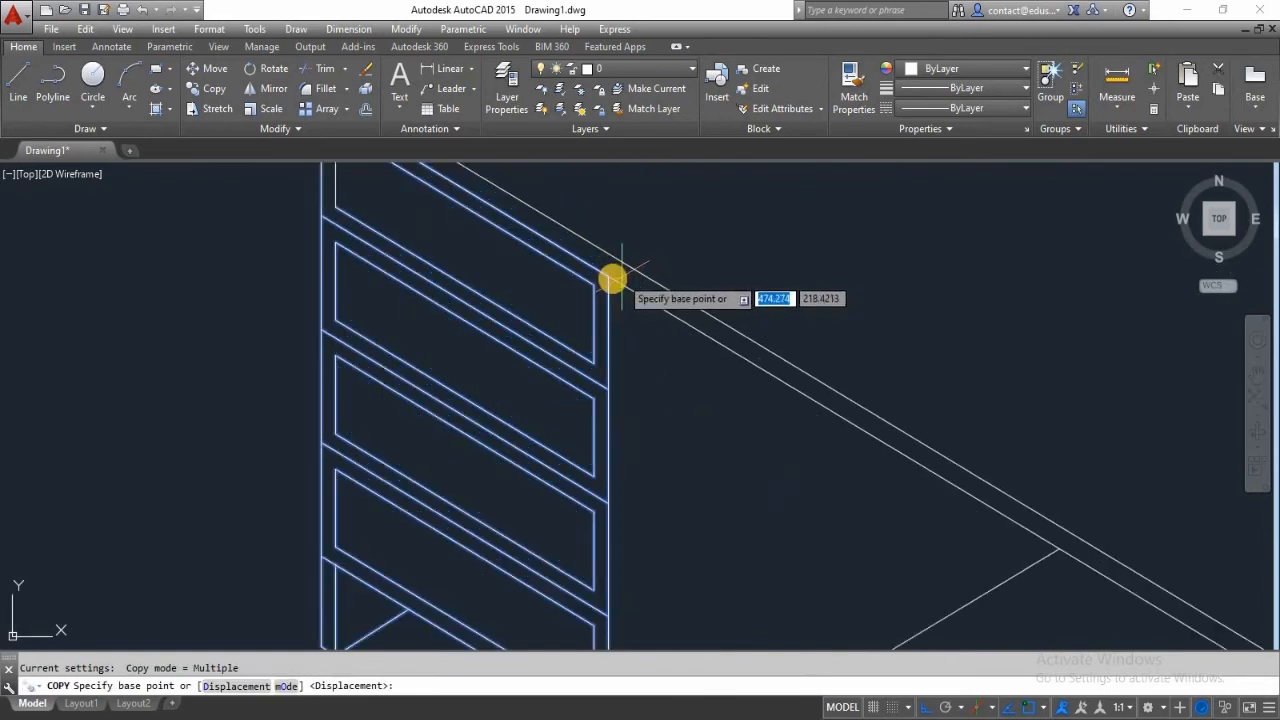
pyautogui.click(609, 280)
pyautogui.scroll(-3, 808, 371)
pyautogui.scroll(4, 823, 366)
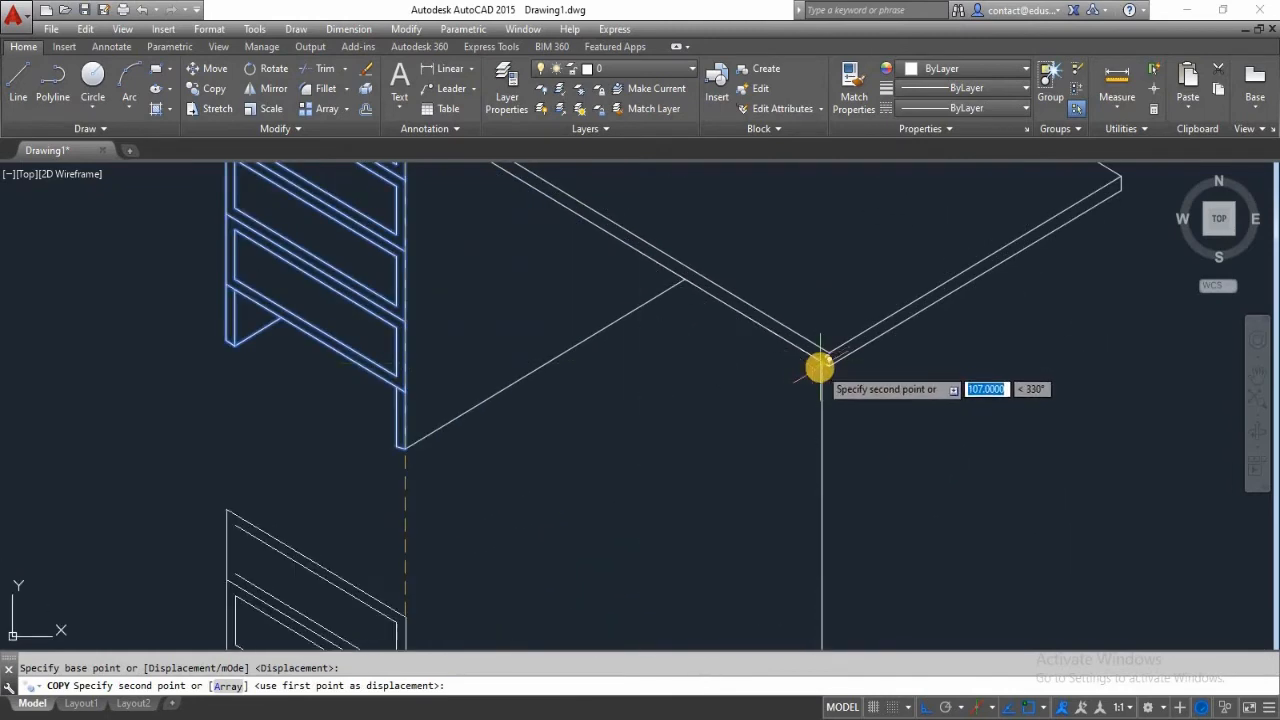
pyautogui.scroll(4, 826, 360)
pyautogui.scroll(2, 826, 360)
pyautogui.click(808, 351)
pyautogui.scroll(-3, 845, 470)
pyautogui.press('Escape')
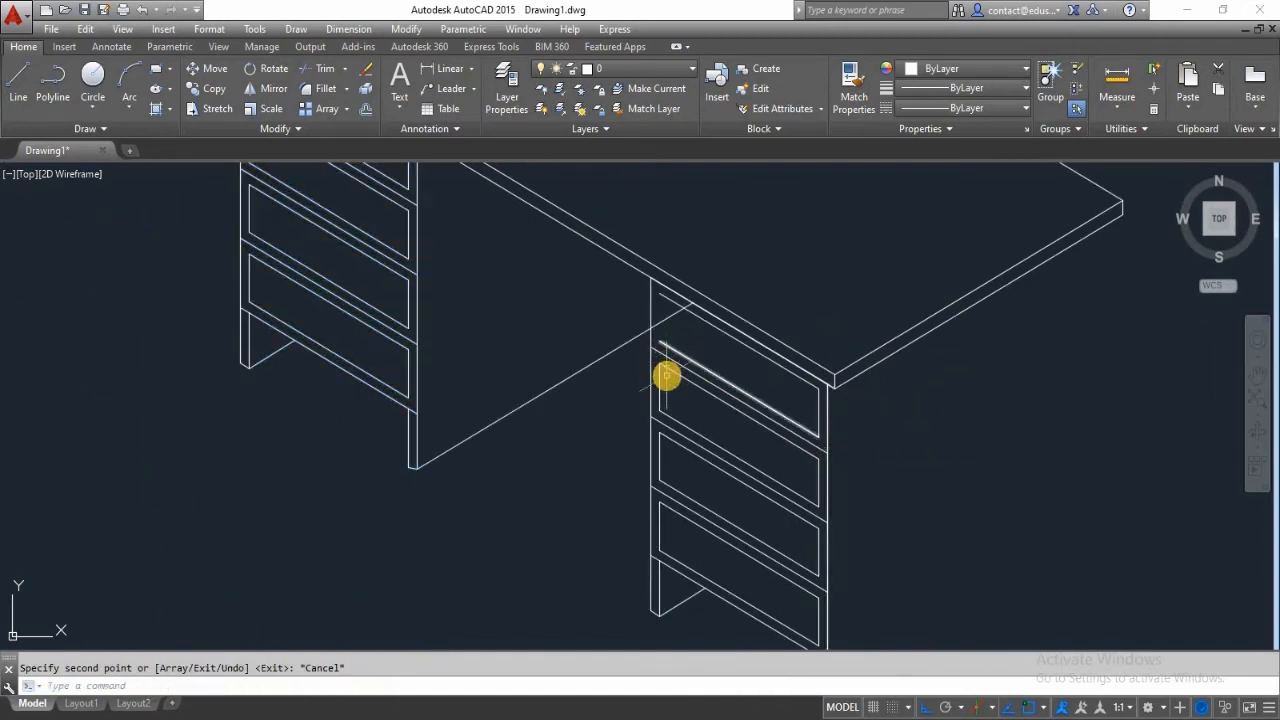
# - Draw the missing left vertical line of the top drawer's inner frame in the copied cabinet
pyautogui.write('l')
pyautogui.press('Return')
pyautogui.scroll(4, 641, 344)
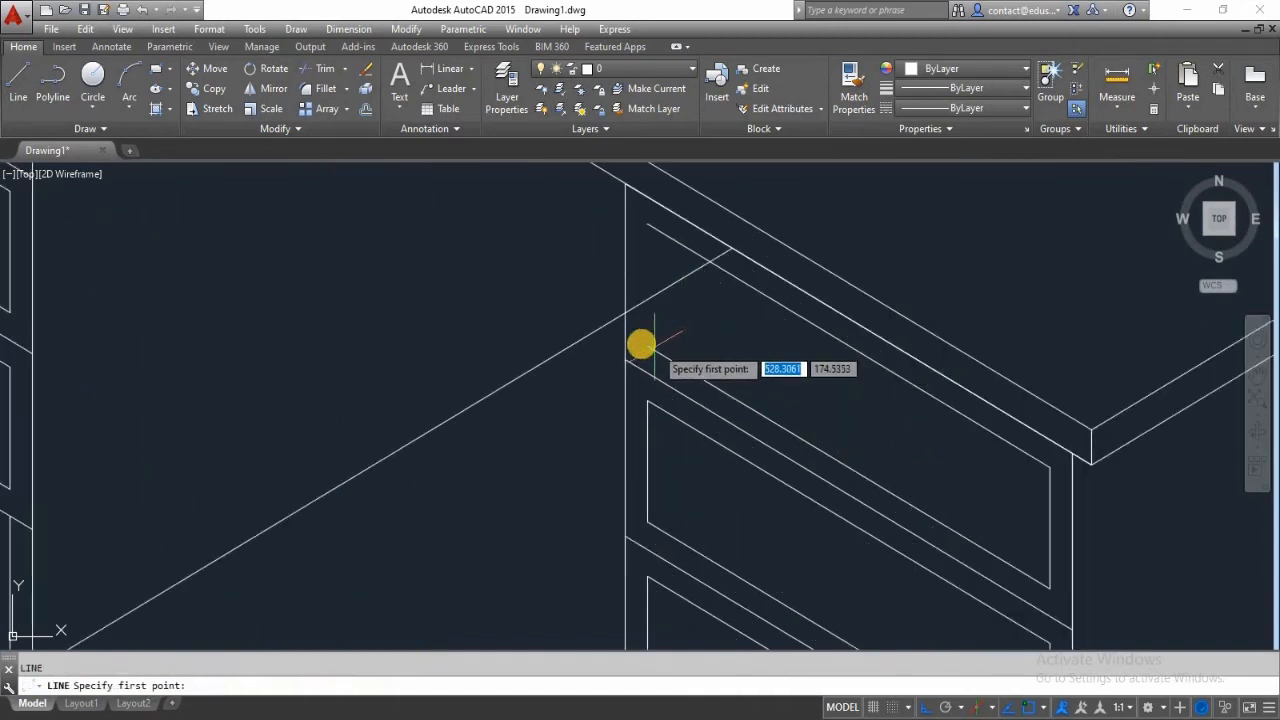
pyautogui.click(645, 347)
pyautogui.click(648, 225)
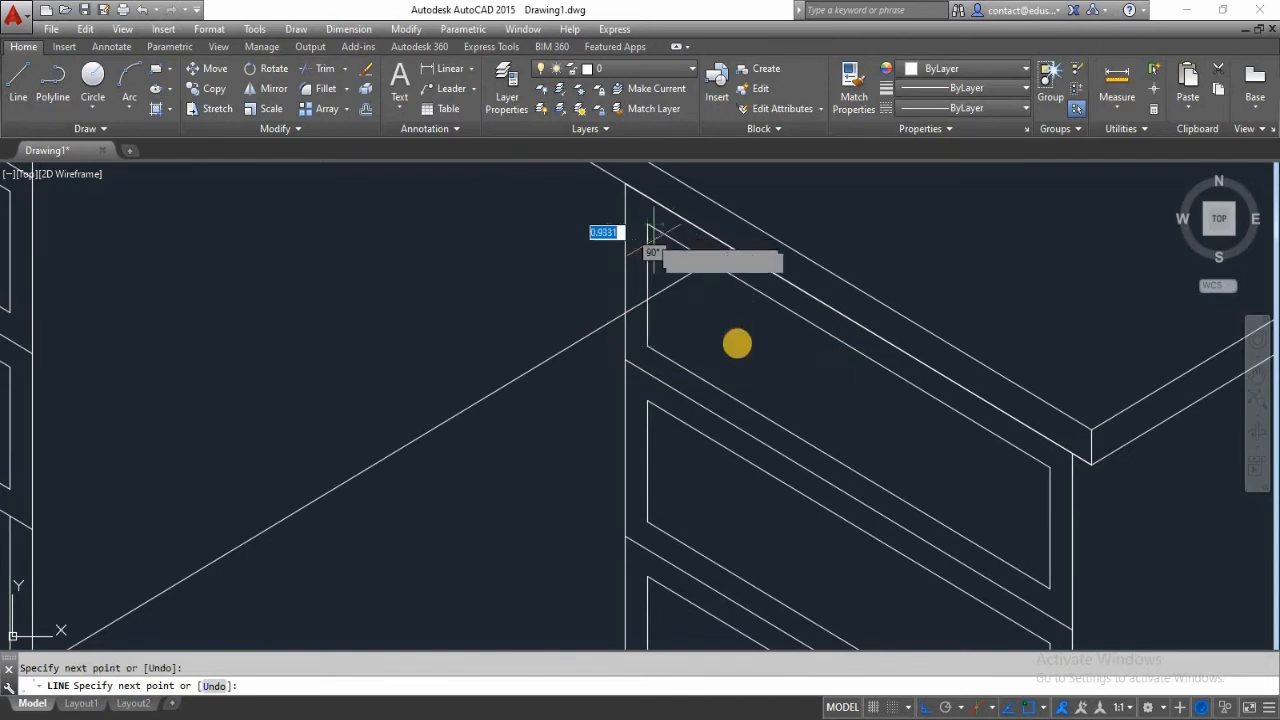
# - Trim the left cabinet's receding floor line at the copied cabinet's left edge and delete the leftover piece crossing the top drawer
pyautogui.press('Return')
pyautogui.write('tr')
pyautogui.press('Return')
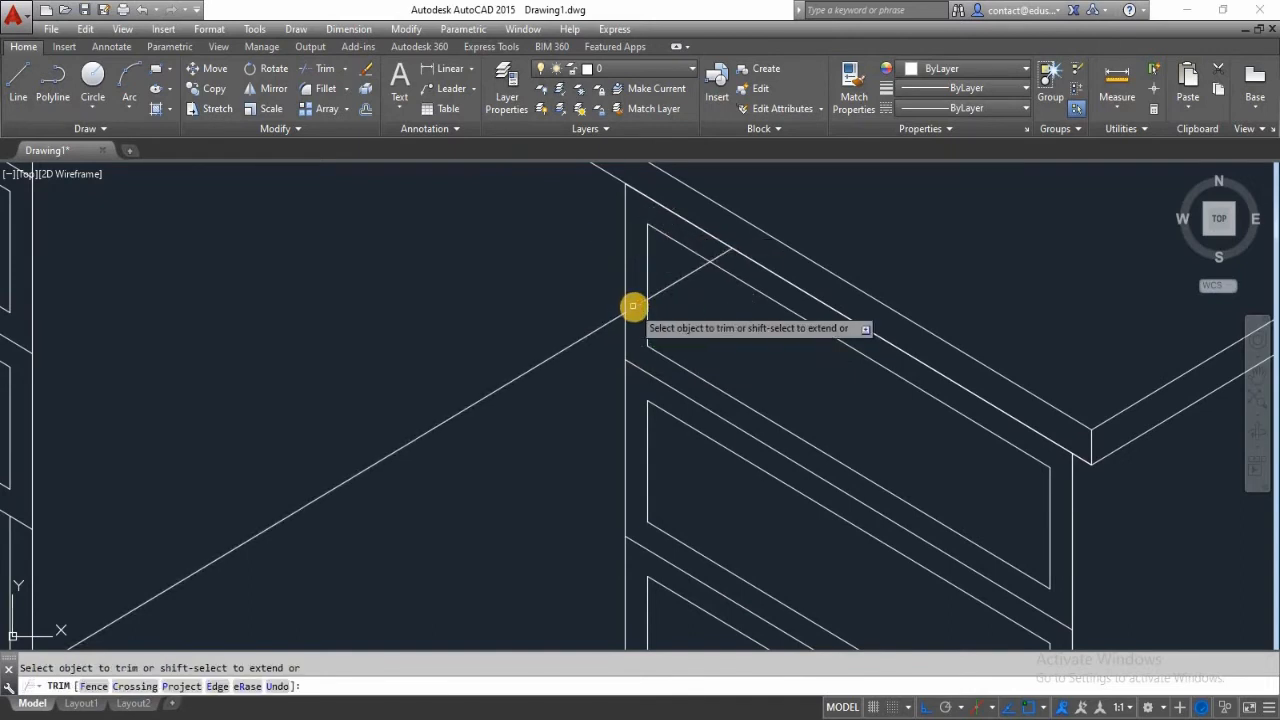
pyautogui.click(640, 304)
pyautogui.press('Return')
pyautogui.click(664, 289)
pyautogui.press('Delete')
pyautogui.scroll(-5, 857, 477)
pyautogui.scroll(5, 737, 371)
pyautogui.scroll(-5, 677, 457)
# - Draw a line from the tabletop's lower rear right corner 2 units along the side edge and 72 units straight down
pyautogui.write('l')
pyautogui.press('Return')
pyautogui.scroll(4, 706, 323)
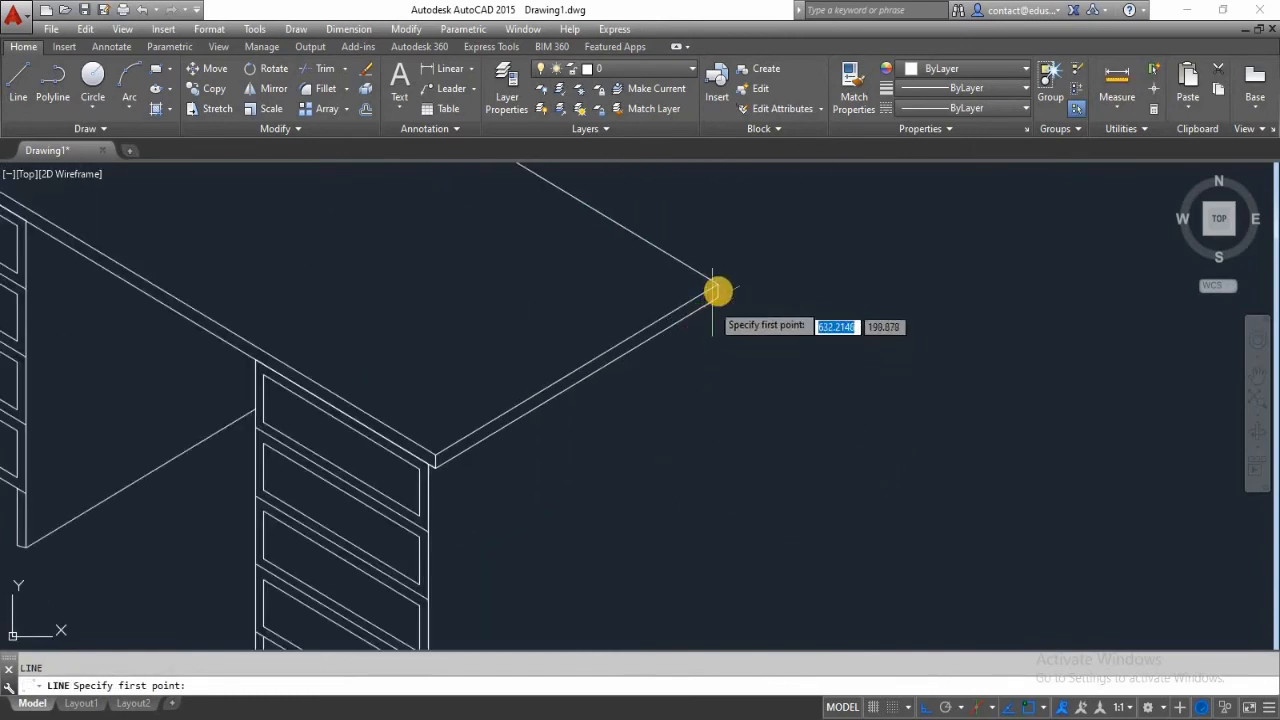
pyautogui.scroll(4, 729, 301)
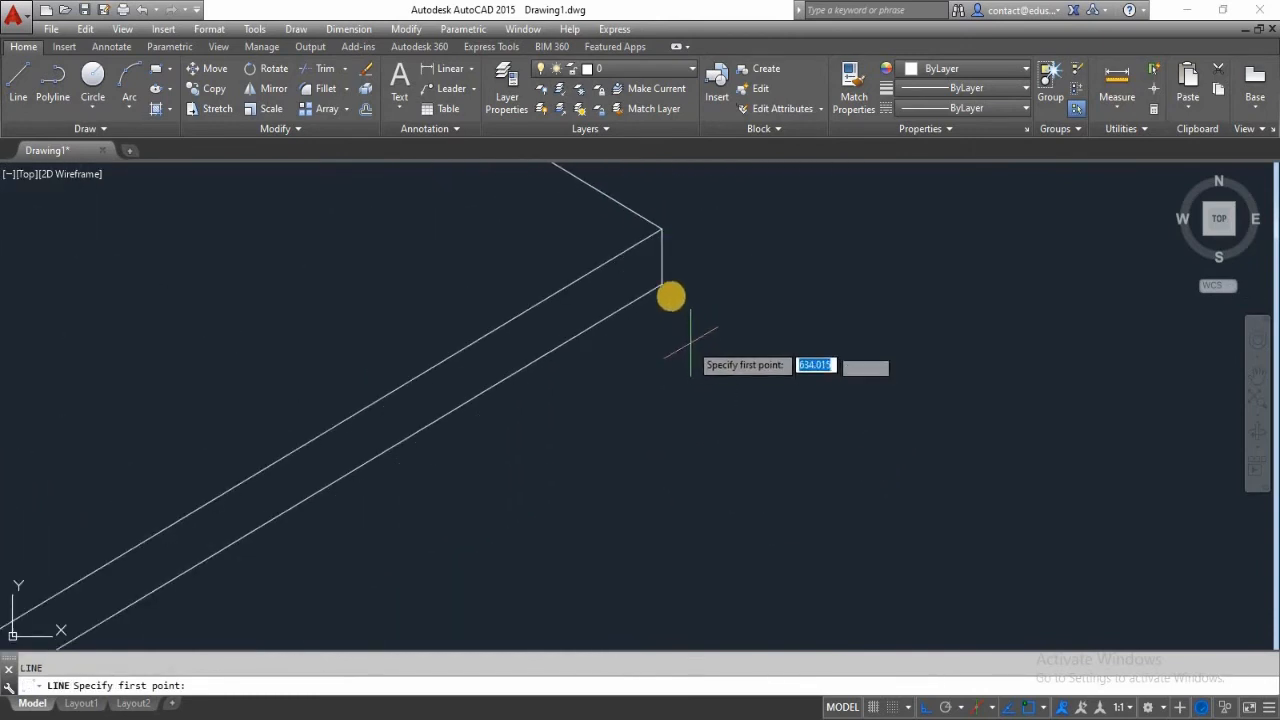
pyautogui.click(661, 285)
pyautogui.write('2')
pyautogui.press('Return')
pyautogui.scroll(-5, 651, 509)
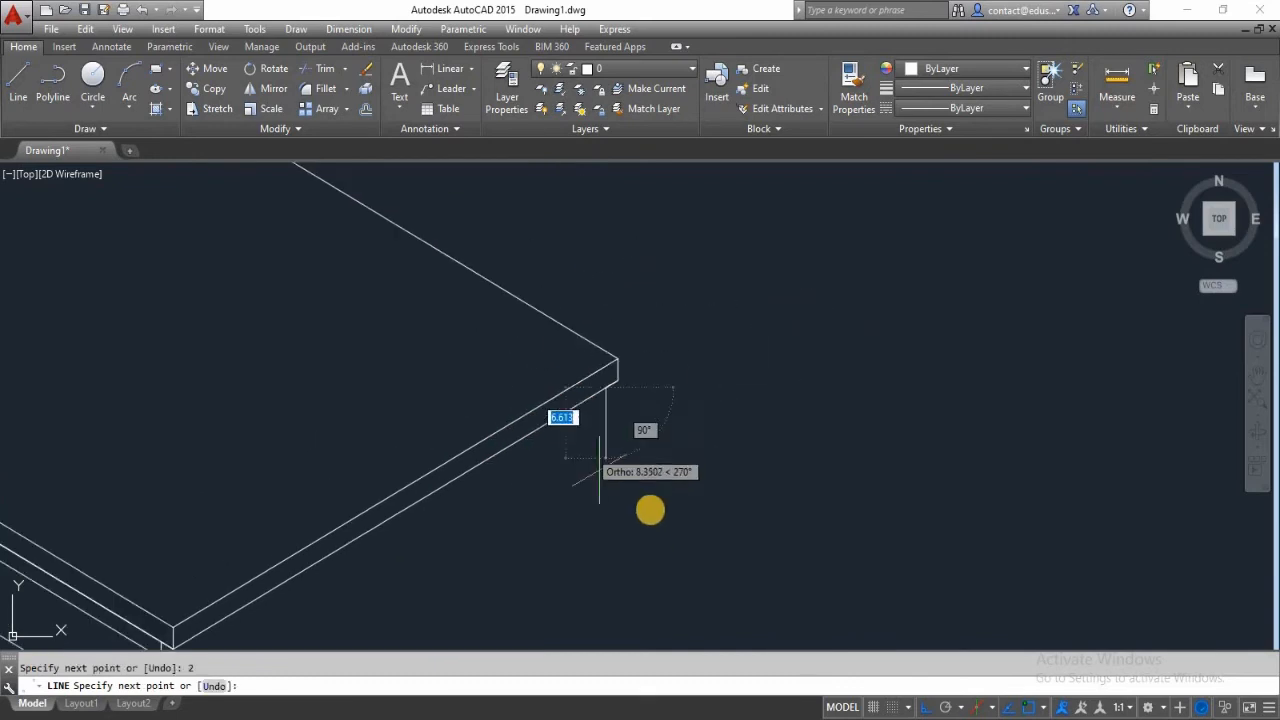
pyautogui.scroll(4, 634, 514)
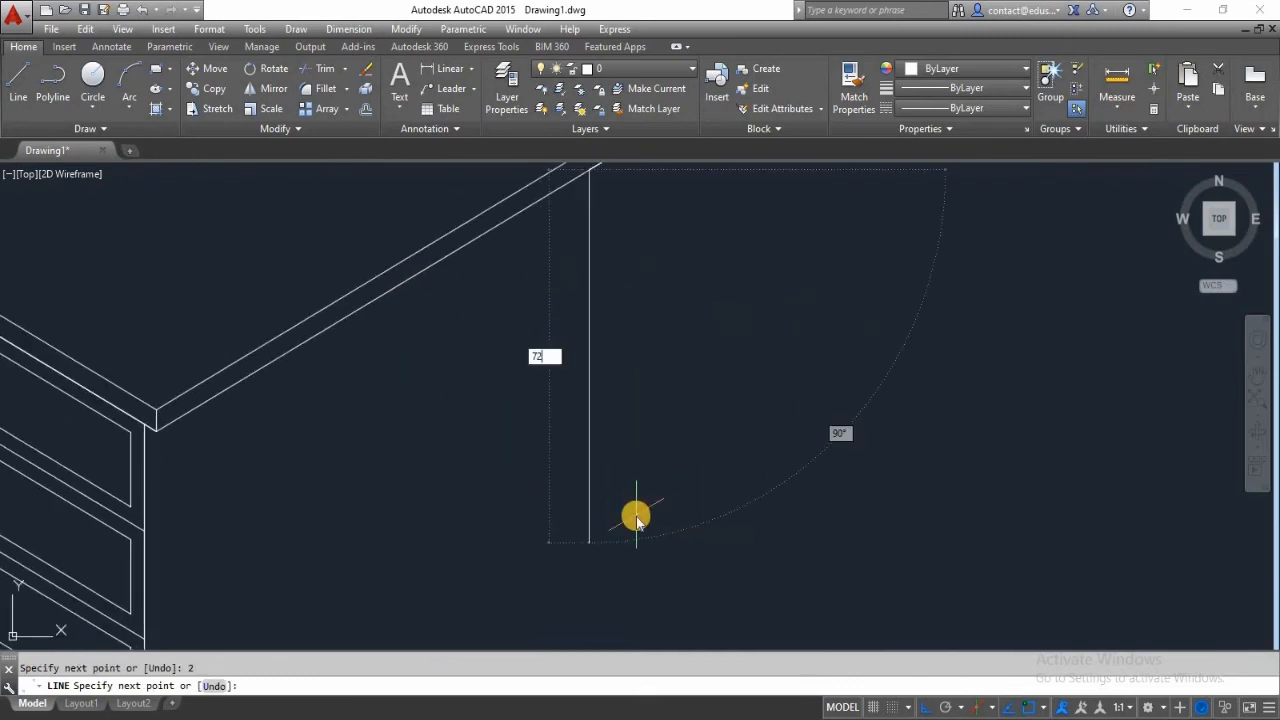
pyautogui.press('Return')
pyautogui.press('Return')
# - Draw the right cabinet's bottom side edge from the front leg's foot to the rear vertical line and trim the overhanging ends
pyautogui.scroll(-2, 635, 524)
pyautogui.moveTo(630, 565); pyautogui.dragTo(642, 376, button='middle')
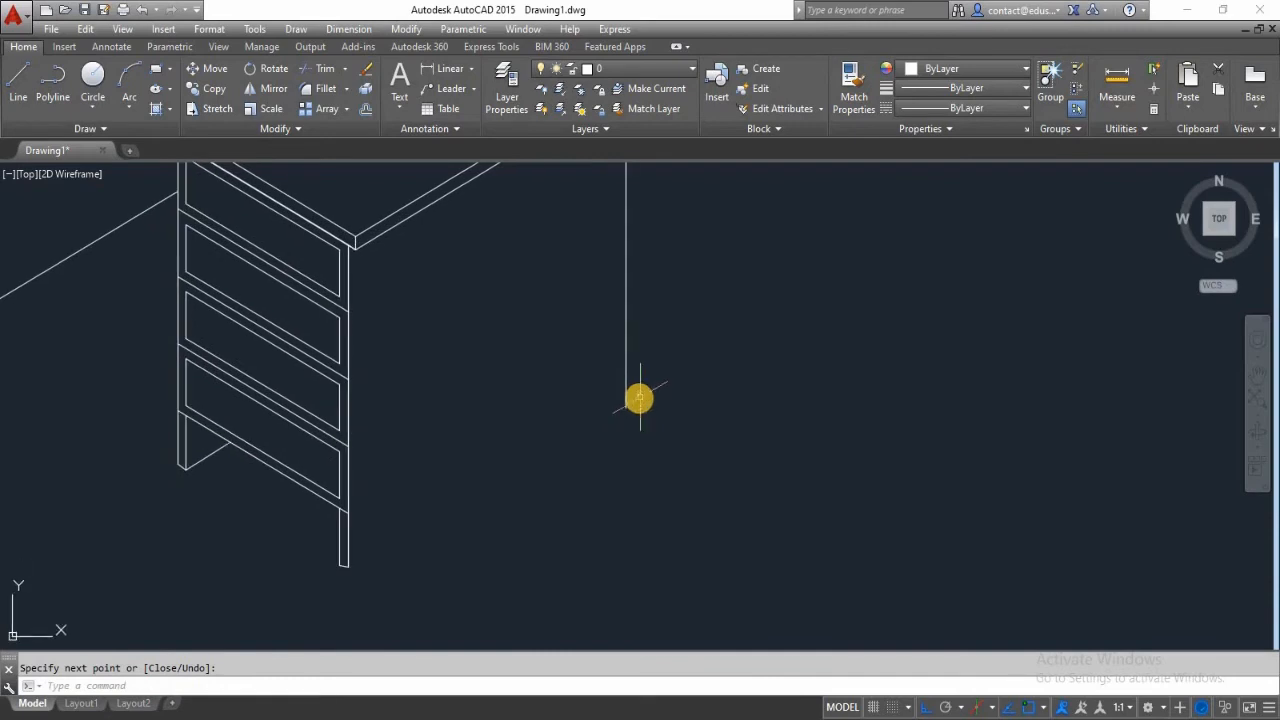
pyautogui.press('Return')
pyautogui.click(345, 565)
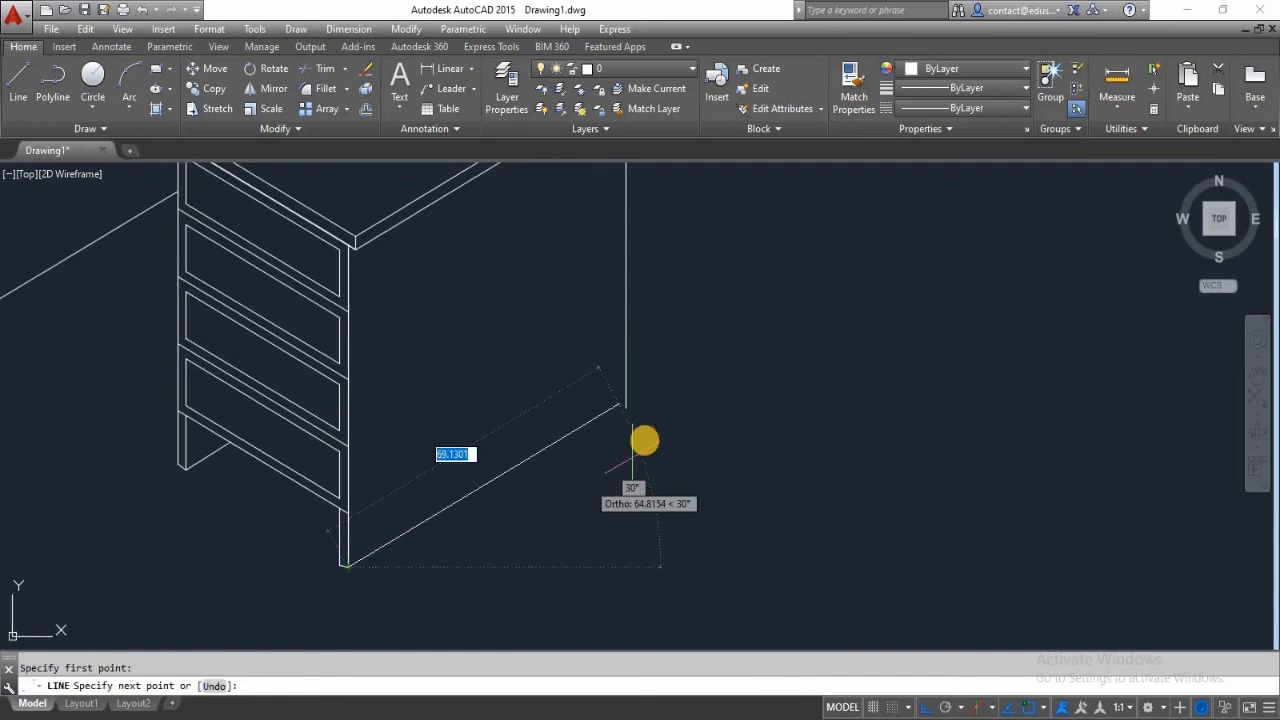
pyautogui.click(648, 383)
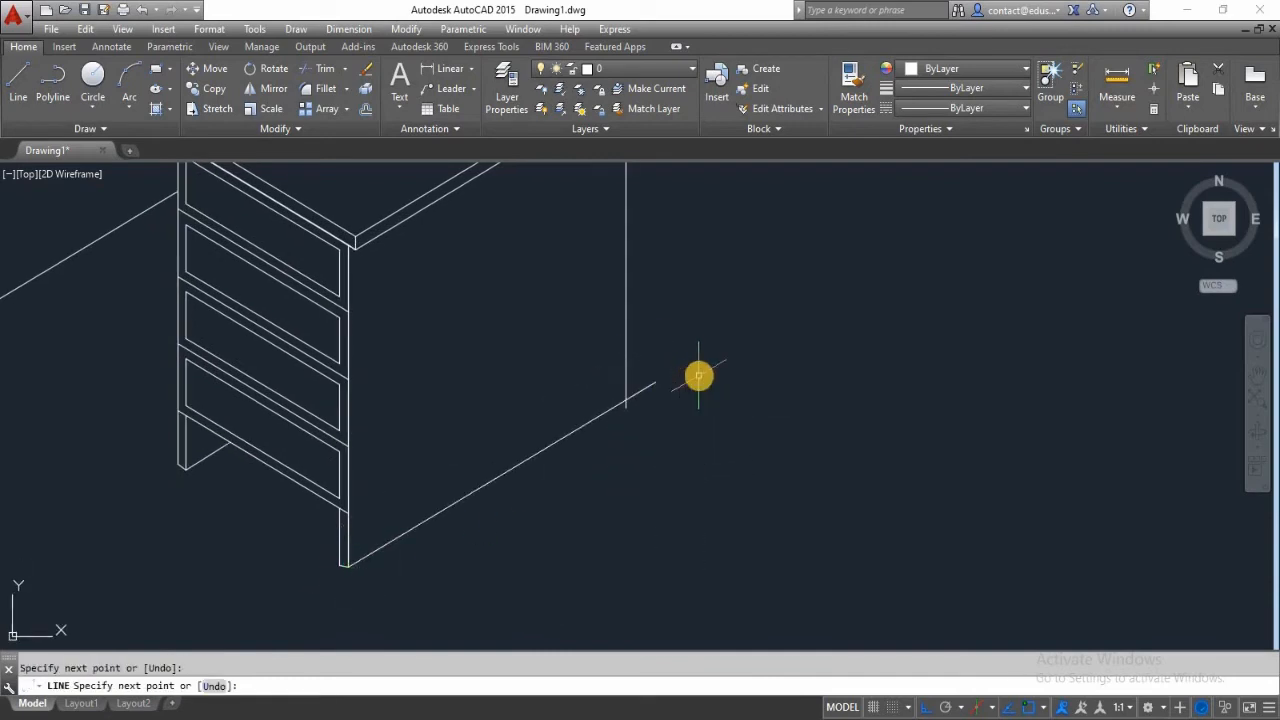
pyautogui.press('Return')
pyautogui.press('Return')
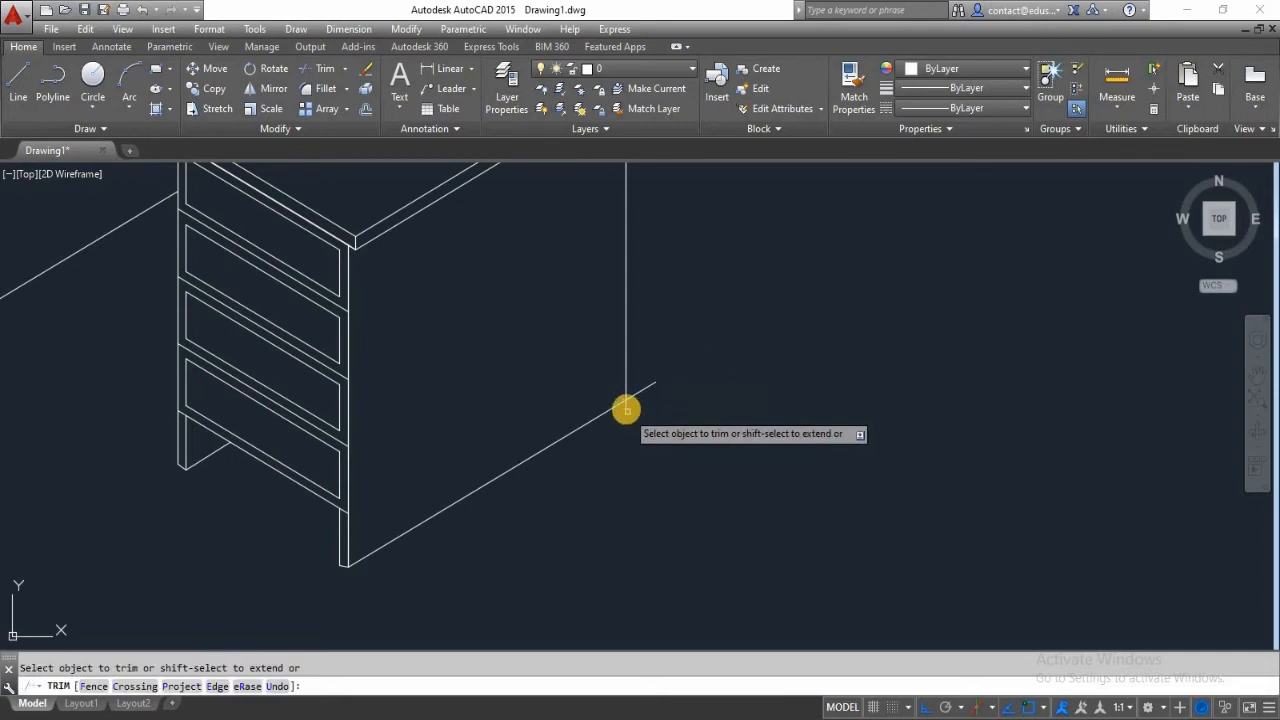
pyautogui.click(648, 387)
pyautogui.press('Return')
# - Extend the left cabinet's first drawer divider and the top drawer's lower inner frame line across the knee space to the right cabinet
pyautogui.scroll(-4, 675, 385)
pyautogui.moveTo(677, 383); pyautogui.dragTo(673, 386, button='middle')
pyautogui.scroll(2, 569, 385)
pyautogui.moveTo(569, 385); pyautogui.dragTo(658, 438, button='middle')
pyautogui.scroll(3, 448, 344)
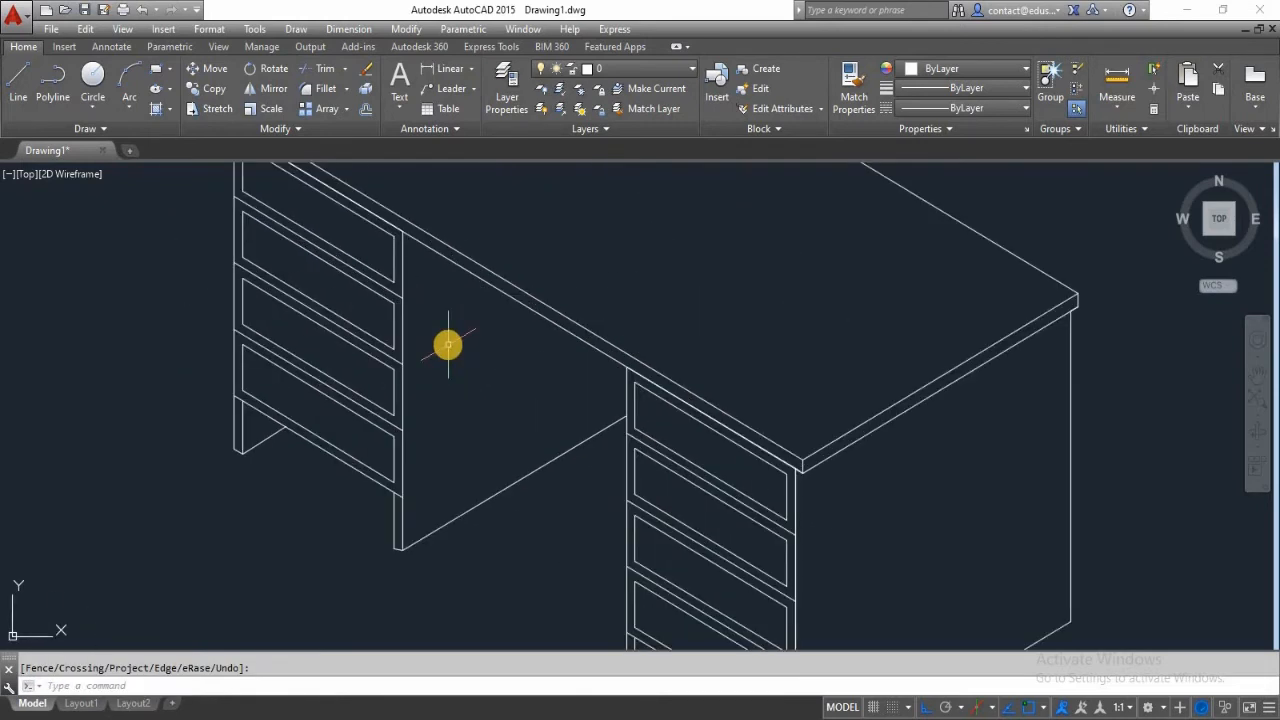
pyautogui.write('ex')
pyautogui.press('Return')
pyautogui.press('Return')
pyautogui.click(566, 396)
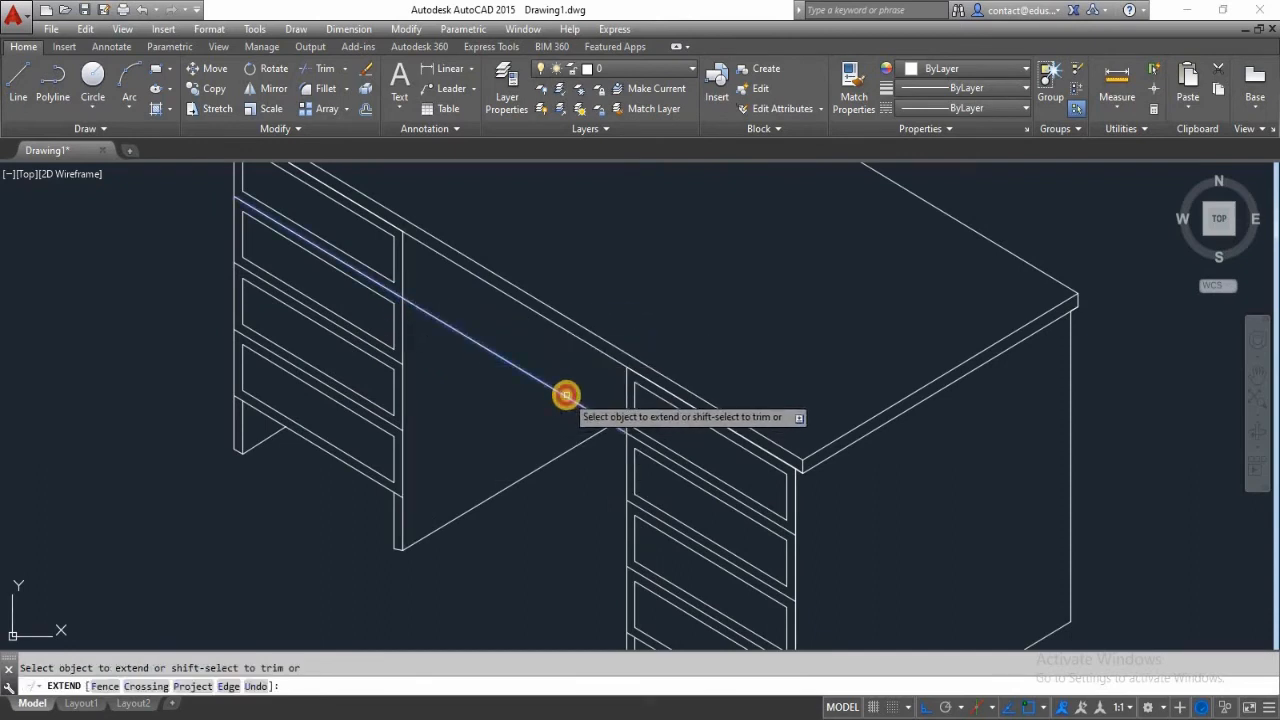
pyautogui.click(416, 286)
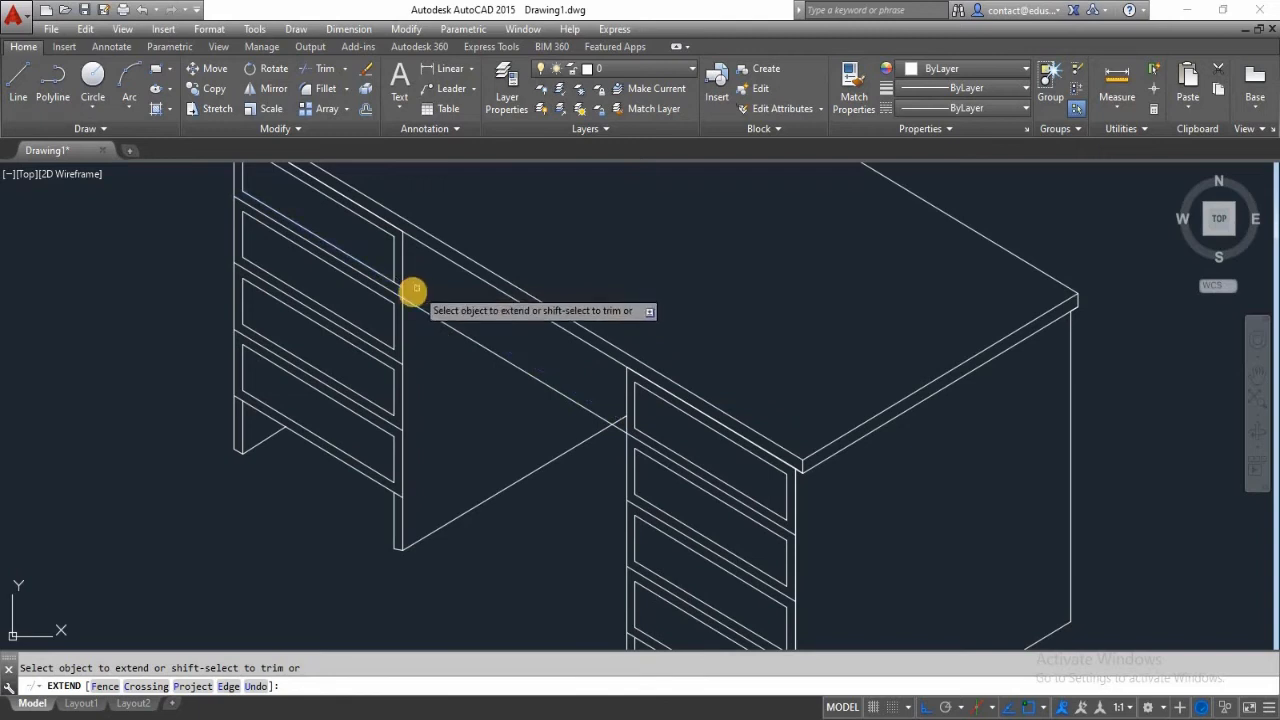
pyautogui.click(397, 286)
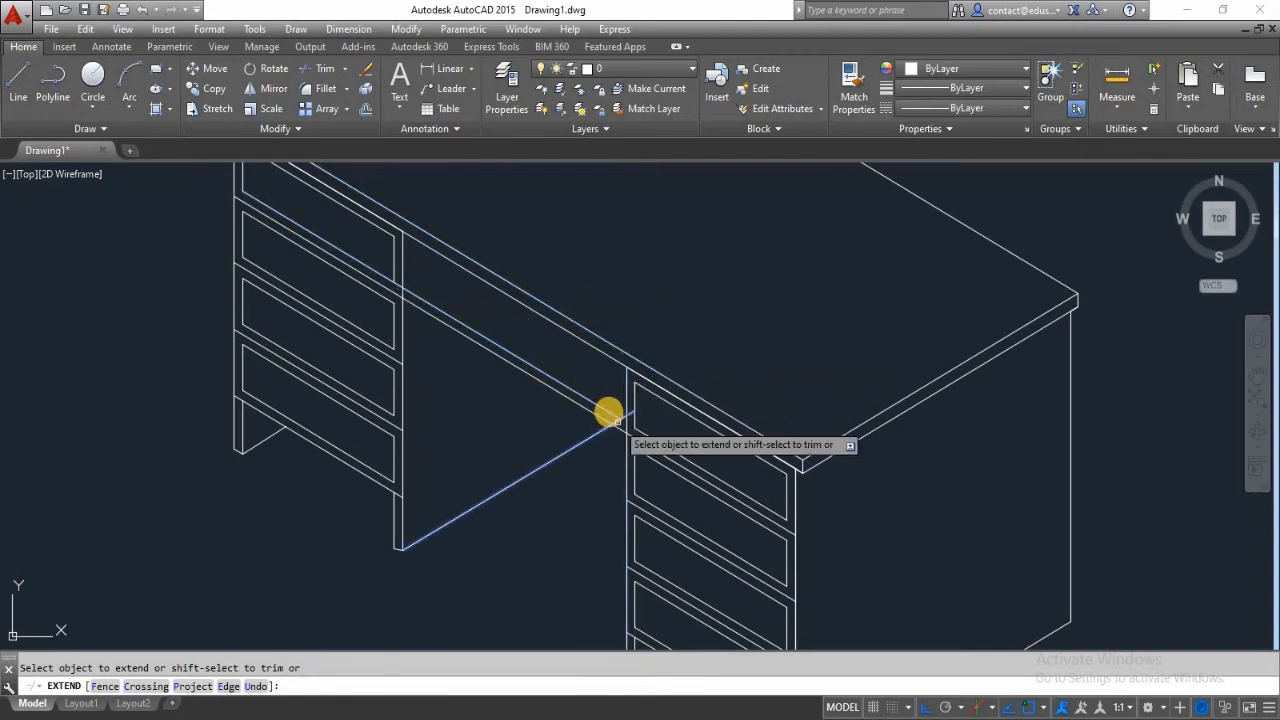
# - Extend the upper inner frame line of the left cabinet's top drawer across to the right cabinet
pyautogui.click(386, 236)
pyautogui.click(383, 229)
pyautogui.click(386, 232)
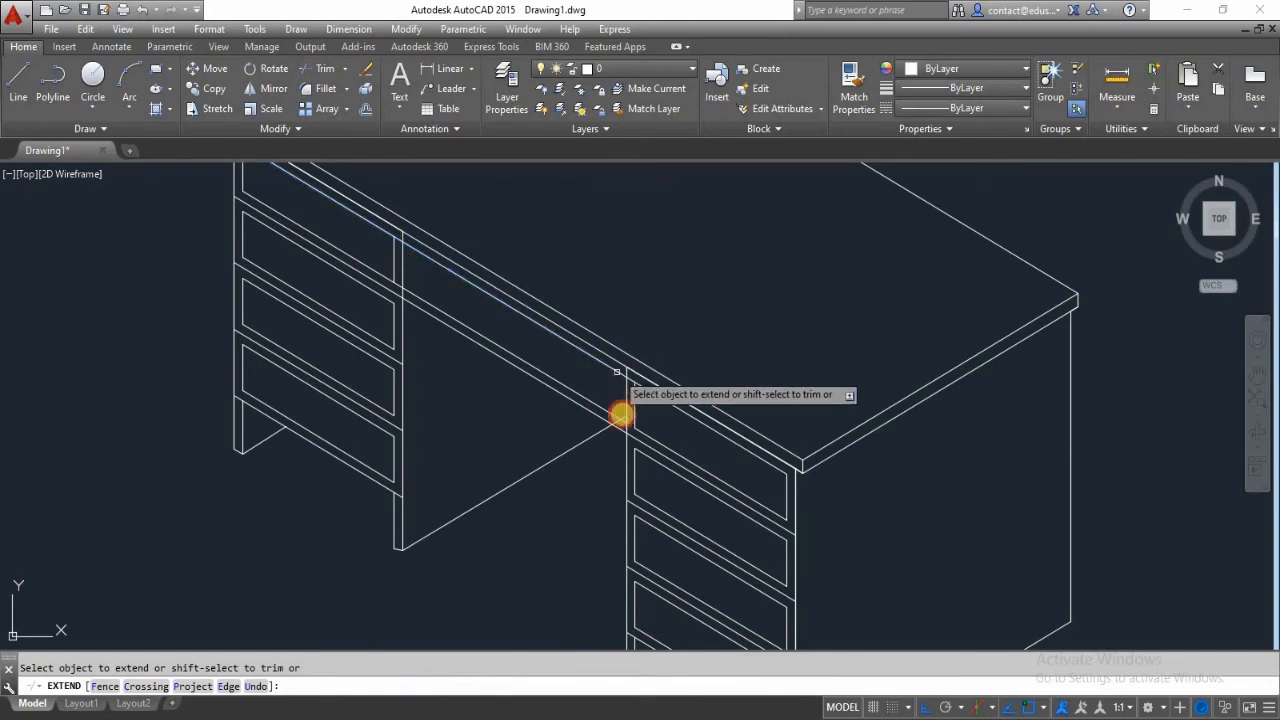
pyautogui.click(618, 400)
pyautogui.press('Return')
# - Offset the two cabinets' facing vertical edges 2 units inward into the knee space
pyautogui.scroll(5, 455, 298)
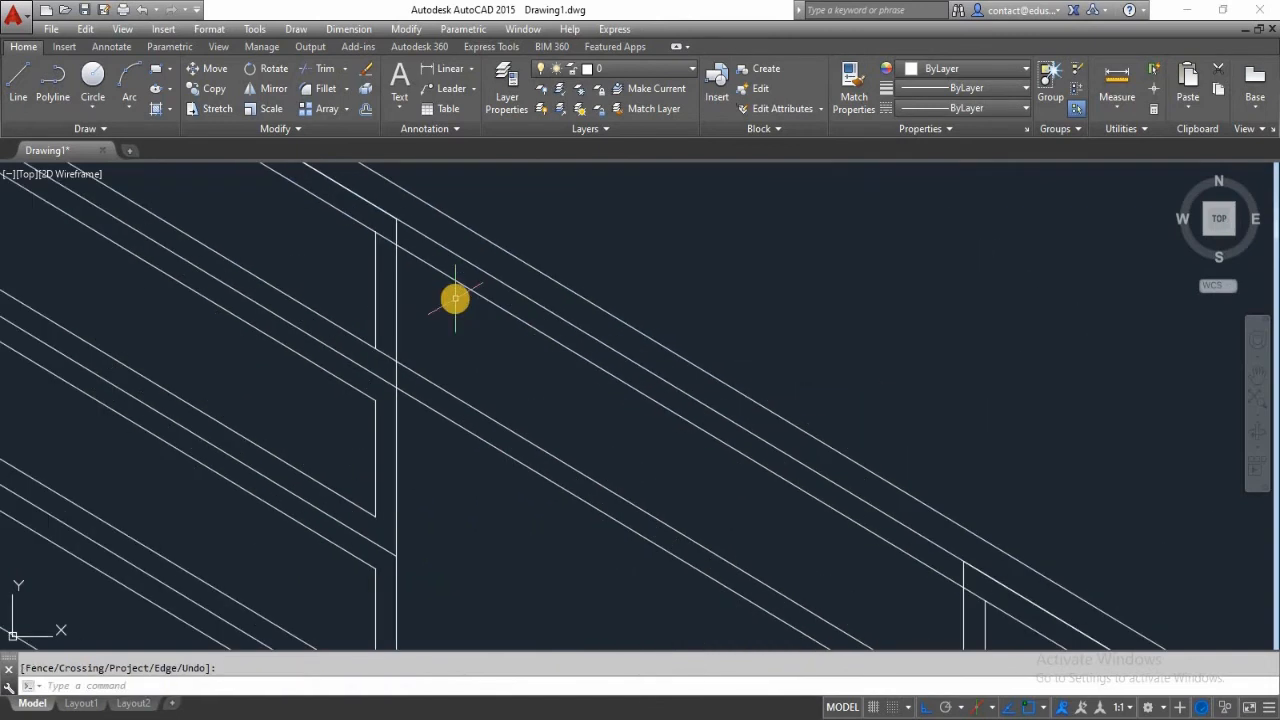
pyautogui.write('o')
pyautogui.press('Return')
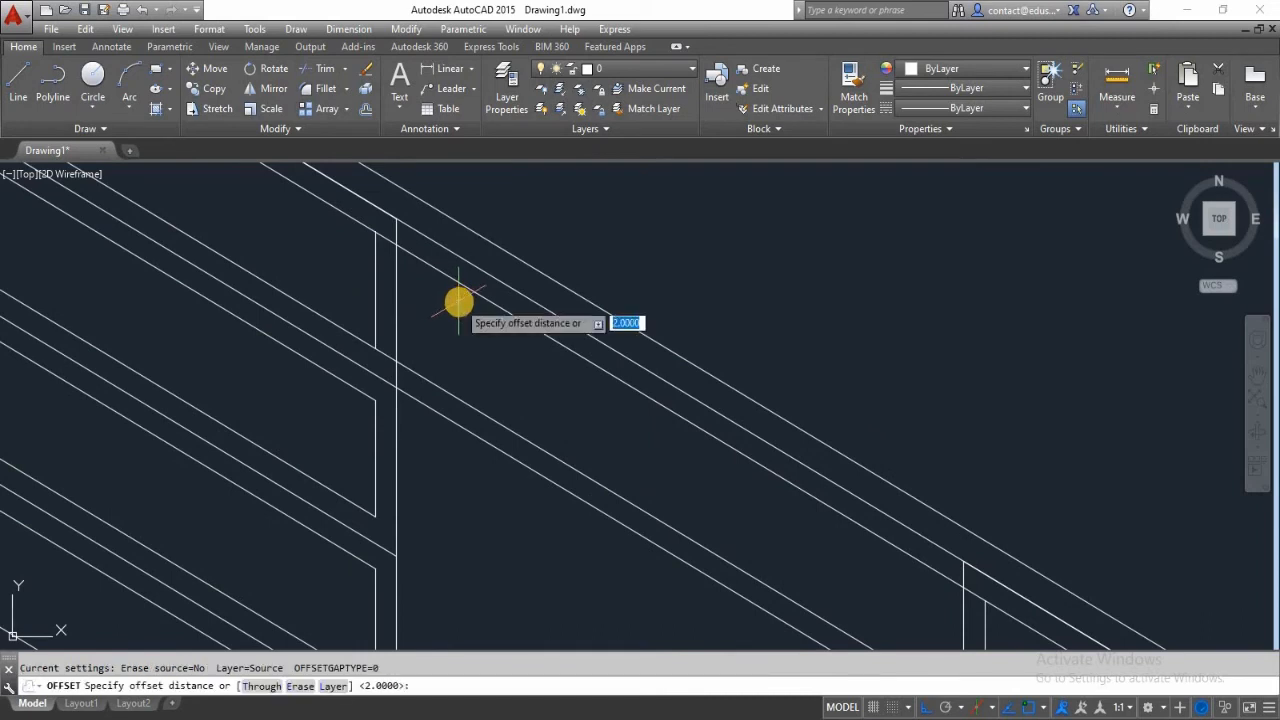
pyautogui.press('Return')
pyautogui.click(396, 280)
pyautogui.click(451, 314)
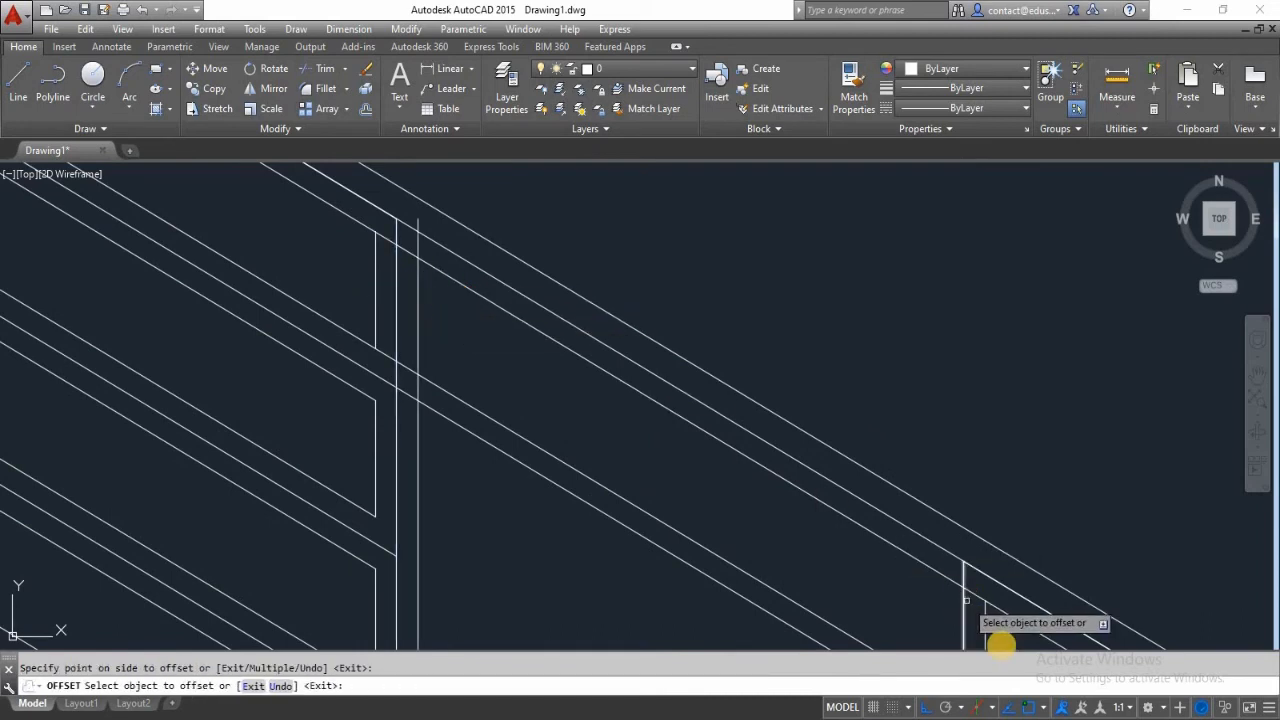
pyautogui.click(962, 614)
pyautogui.click(881, 594)
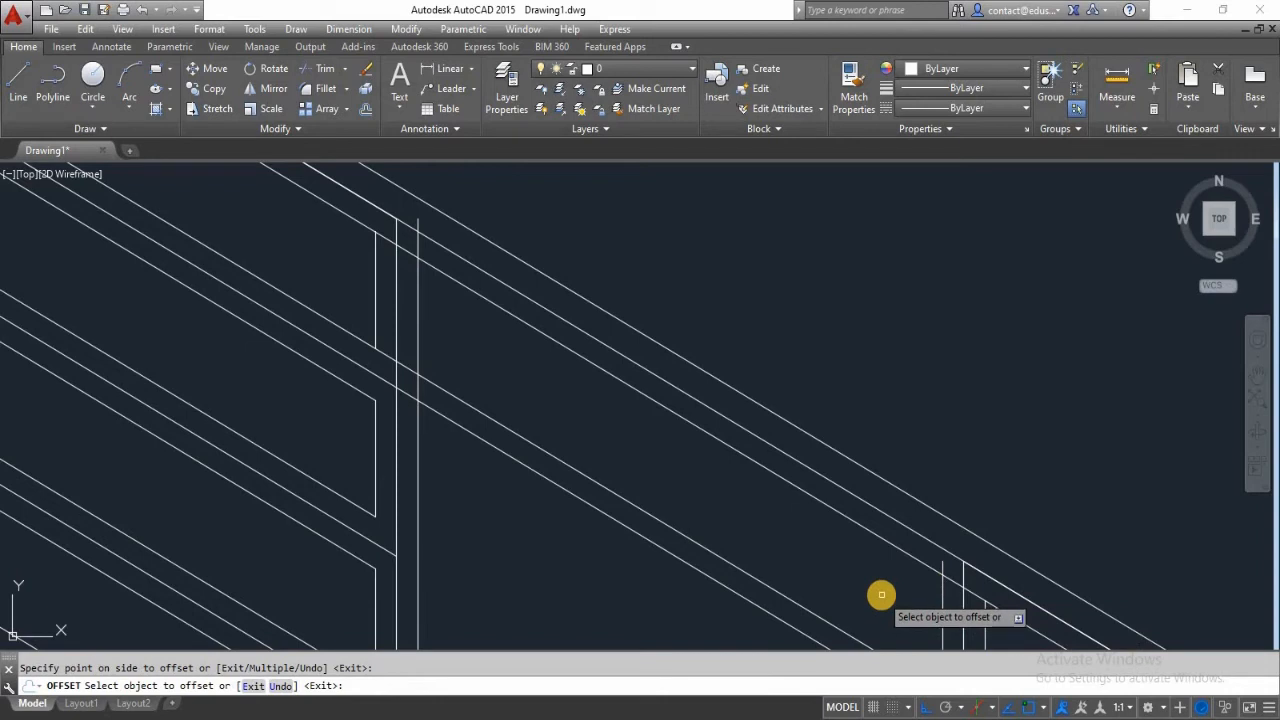
pyautogui.press('Escape')
# - Trim the excess lines at the upper corner of the centre drawer's inner frame beside the left cabinet
pyautogui.press('Return')
pyautogui.press('Return')
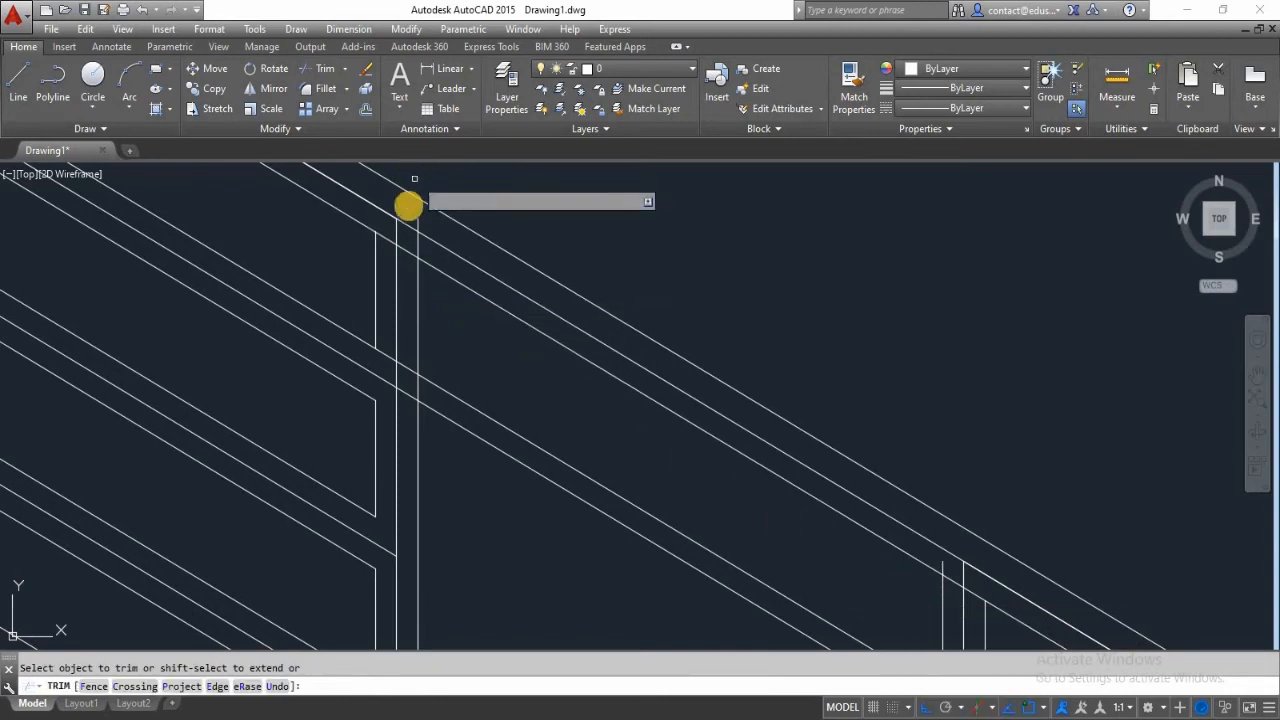
pyautogui.scroll(3, 414, 220)
pyautogui.click(426, 311)
pyautogui.click(418, 319)
pyautogui.click(403, 339)
pyautogui.click(398, 349)
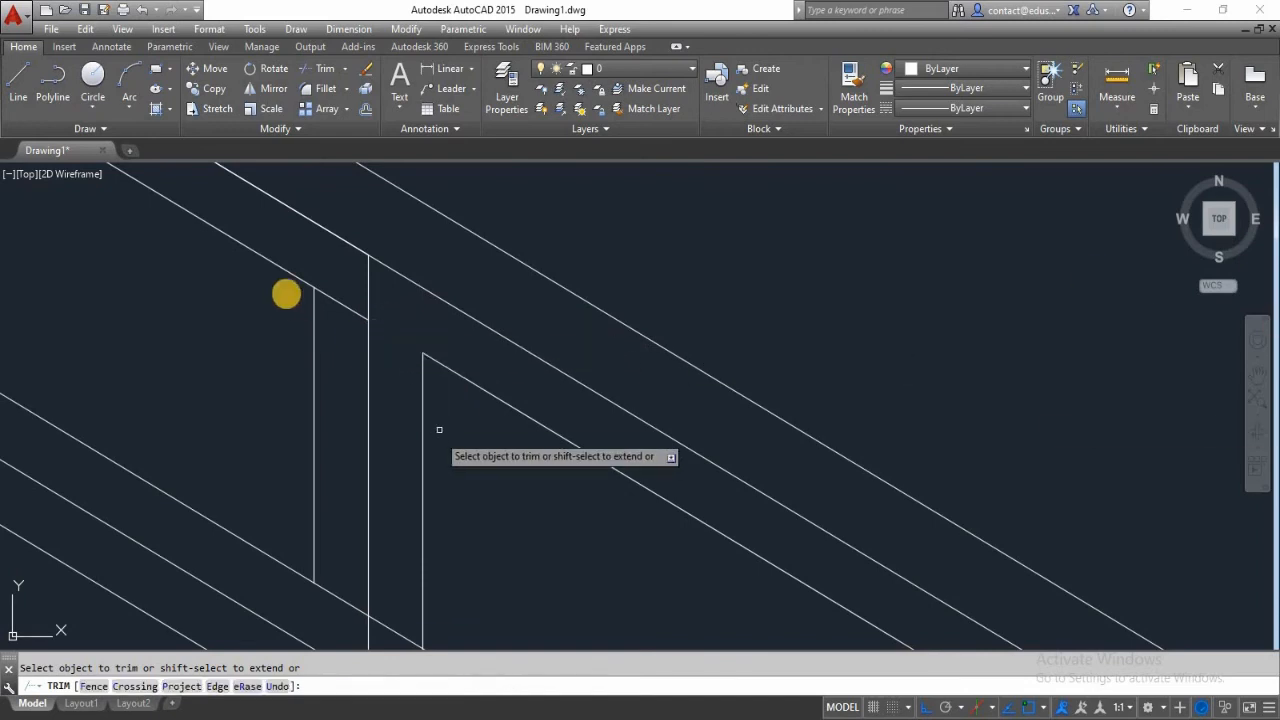
pyautogui.click(329, 296)
# - Trim the excess lines at the lower corner of the centre drawer's inner frame beside the left cabinet
pyautogui.scroll(-3, 409, 415)
pyautogui.scroll(3, 410, 506)
pyautogui.click(427, 464)
pyautogui.click(415, 497)
pyautogui.click(448, 527)
pyautogui.click(440, 522)
pyautogui.click(368, 451)
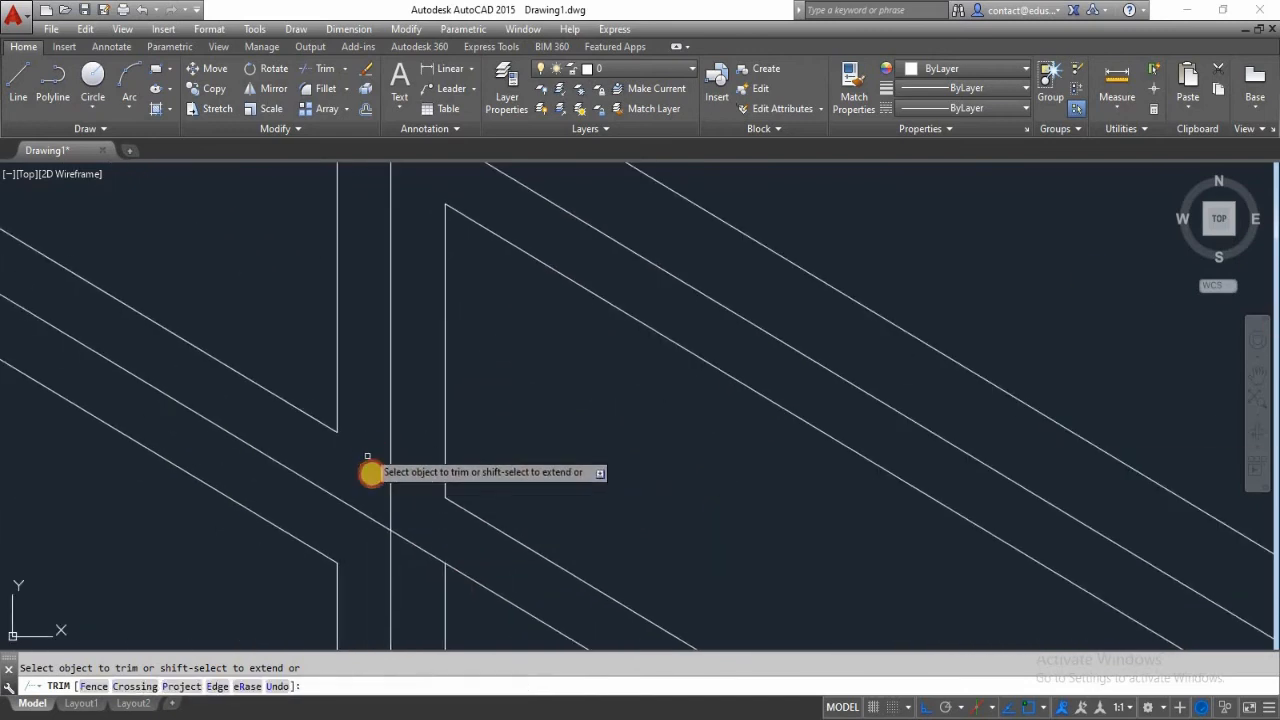
# - Trim the excess lines at the upper corner of the centre drawer's inner frame beside the right cabinet
pyautogui.scroll(-3, 371, 472)
pyautogui.moveTo(480, 558); pyautogui.dragTo(449, 426, button='middle')
pyautogui.scroll(3, 903, 562)
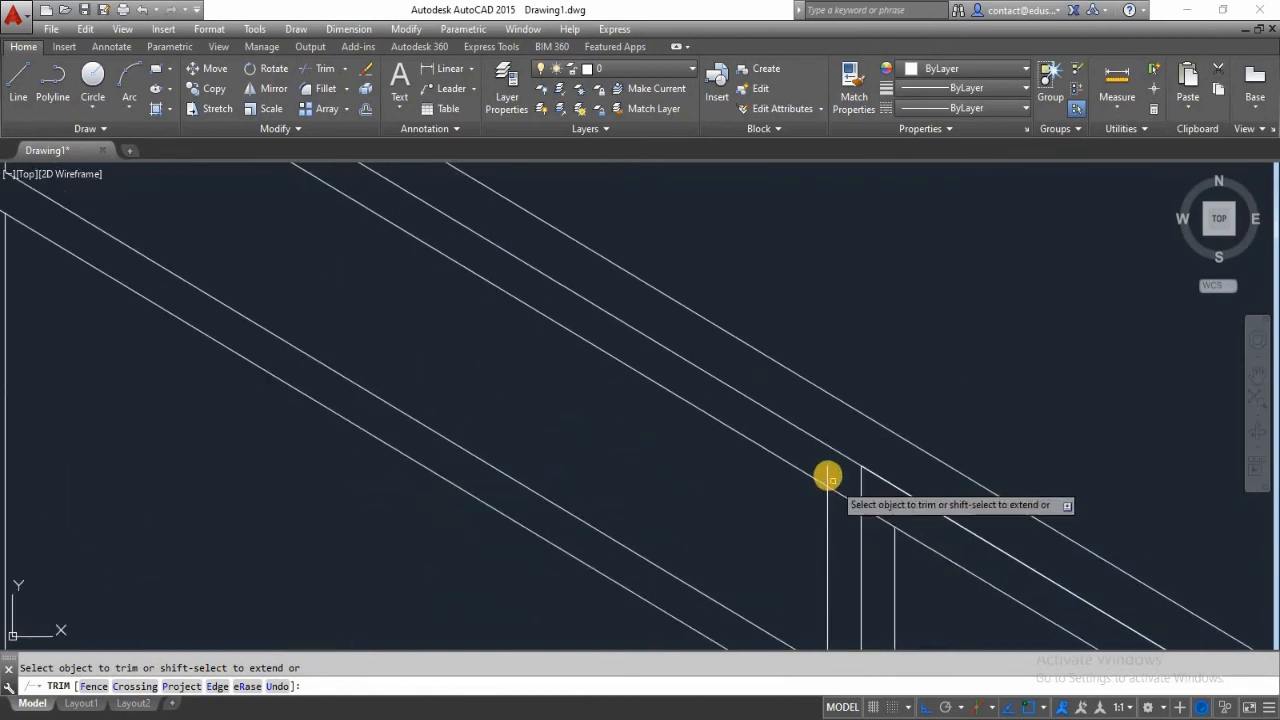
pyautogui.click(849, 488)
pyautogui.click(850, 487)
pyautogui.scroll(-2, 872, 552)
pyautogui.moveTo(872, 548); pyautogui.dragTo(860, 480, button='middle')
pyautogui.scroll(2, 862, 476)
# - Trim the centre drawer frame's lower corner beside the right cabinet and cut the receding floor line at the drawer's bottom edge
pyautogui.click(870, 452)
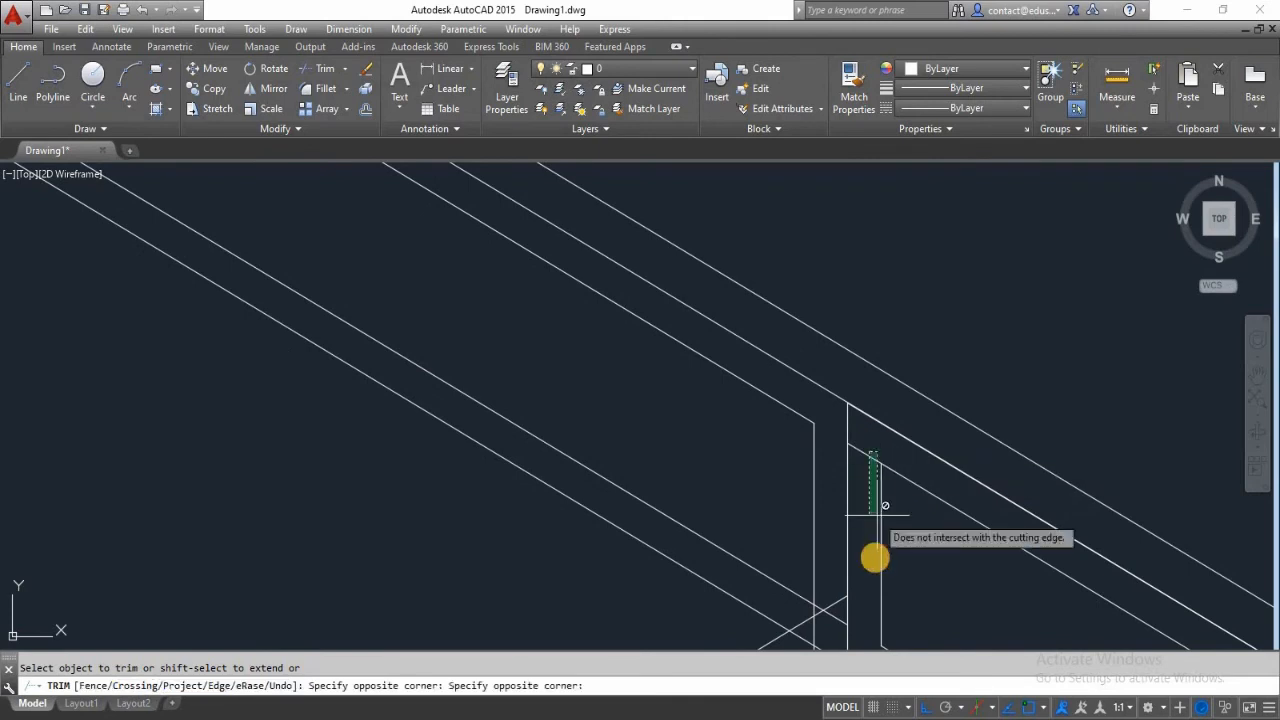
pyautogui.scroll(-2, 878, 535)
pyautogui.click(862, 524)
pyautogui.scroll(3, 838, 421)
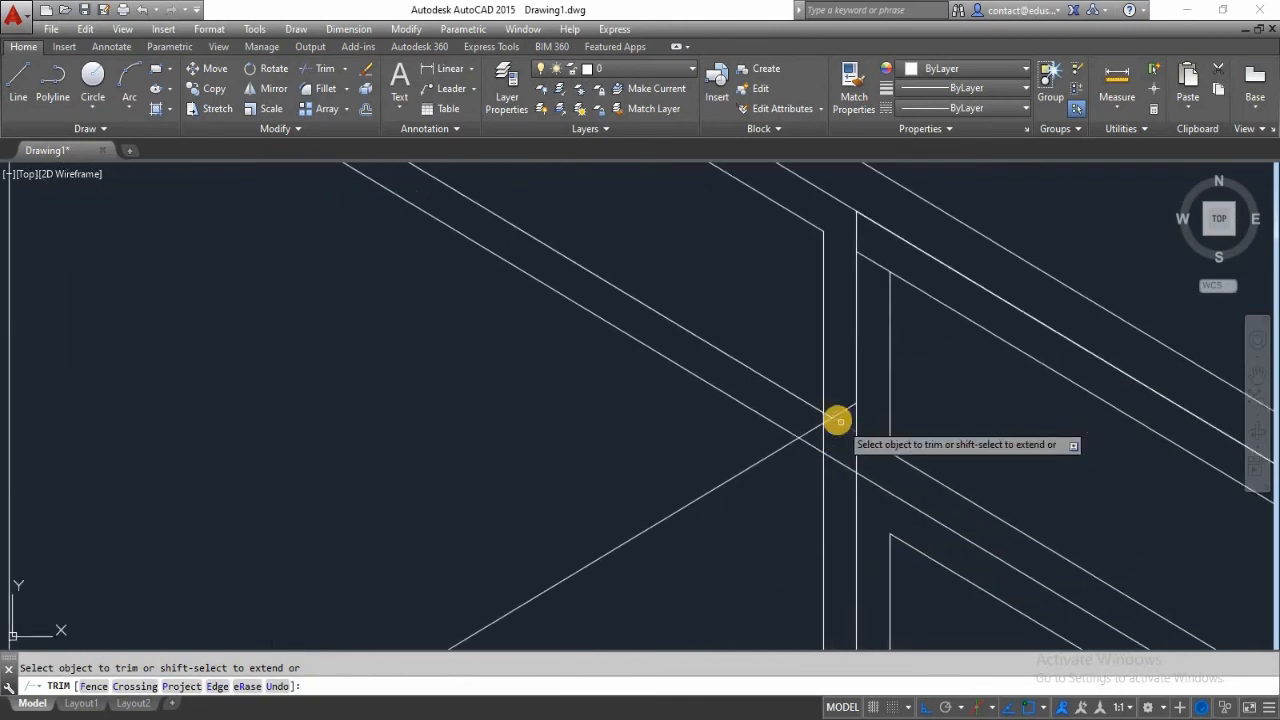
pyautogui.scroll(4, 838, 416)
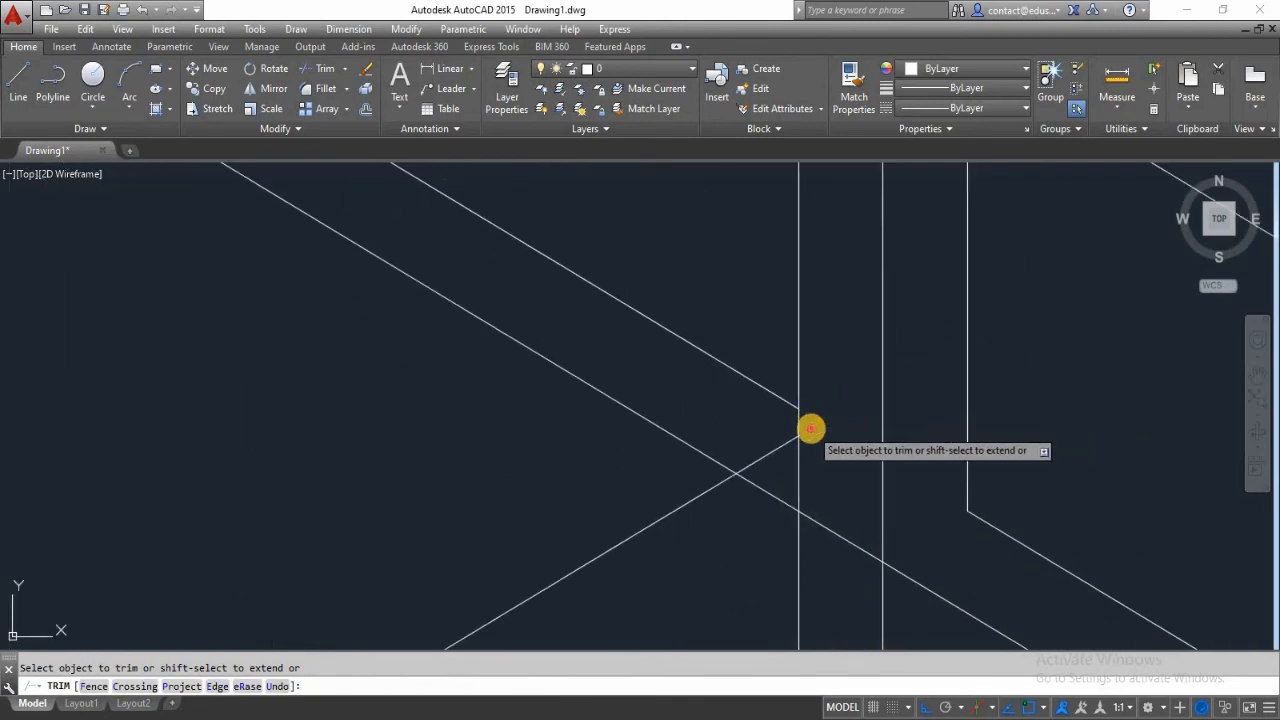
pyautogui.click(799, 425)
pyautogui.scroll(-4, 775, 455)
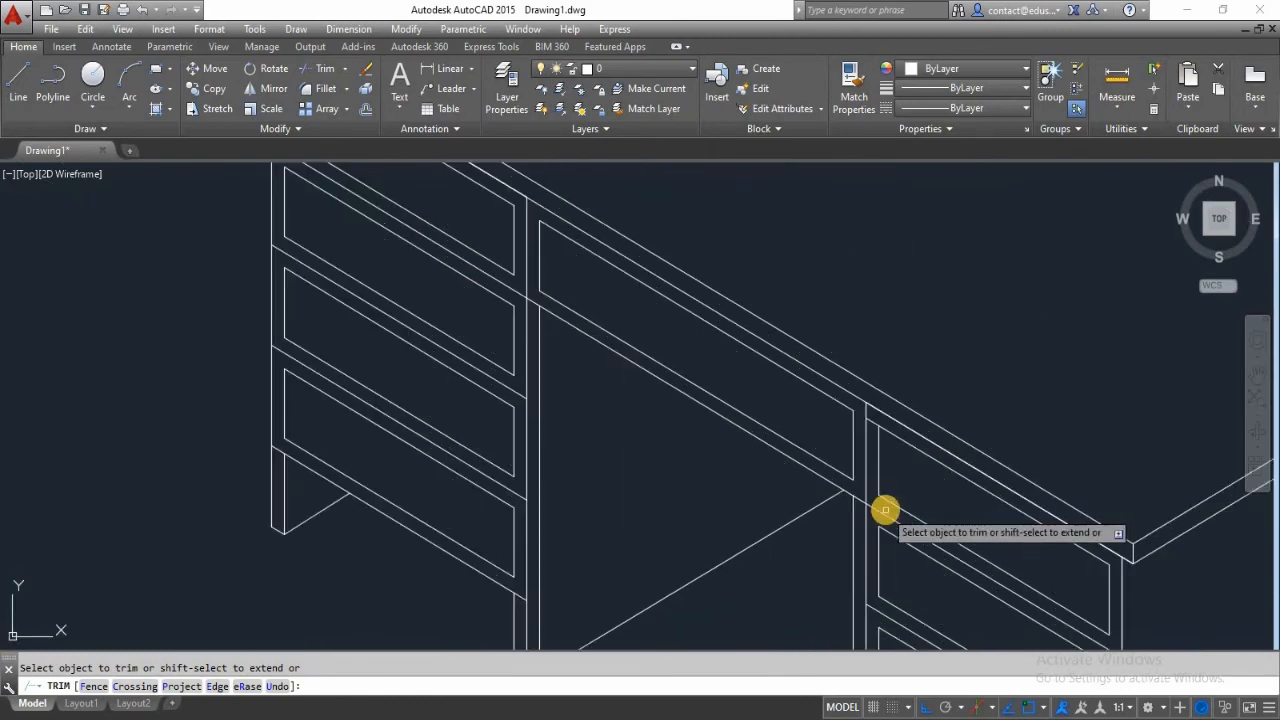
# - Erase the leftover offset vertical lines below the centre drawer beside both cabinets
pyautogui.scroll(2, 866, 417)
pyautogui.scroll(-5, 697, 397)
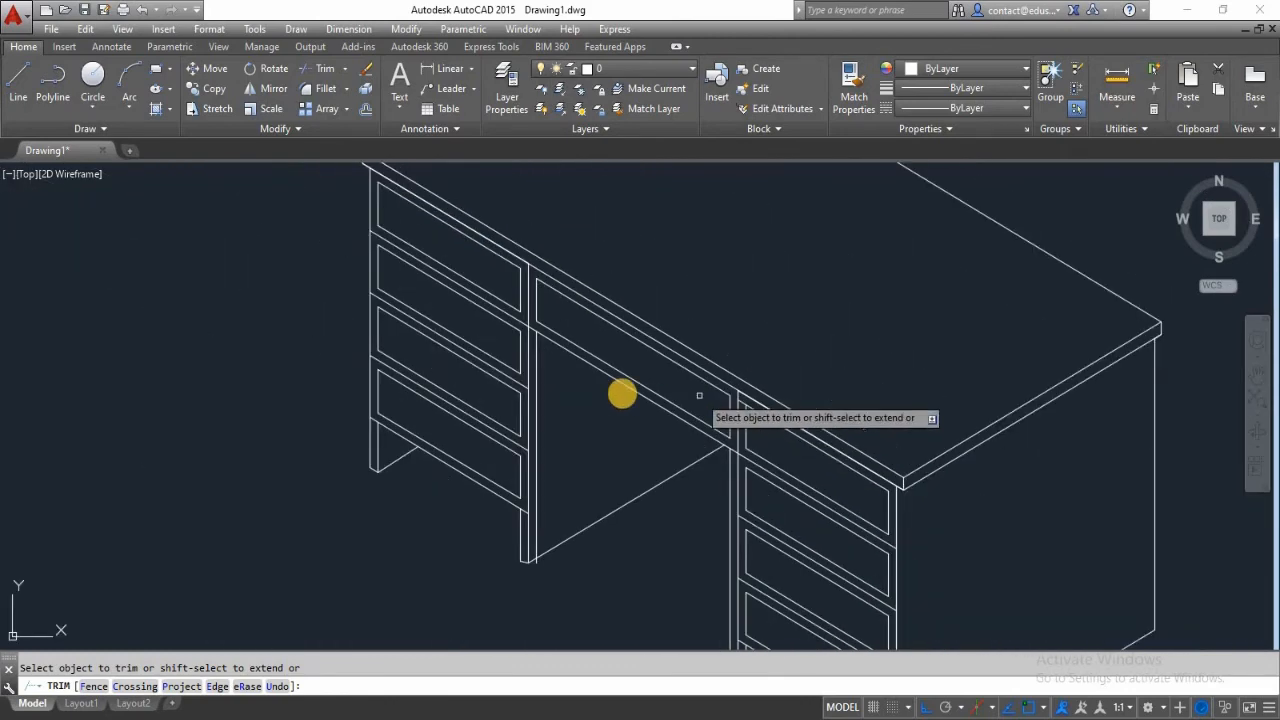
pyautogui.scroll(4, 531, 326)
pyautogui.click(531, 326)
pyautogui.press('Escape')
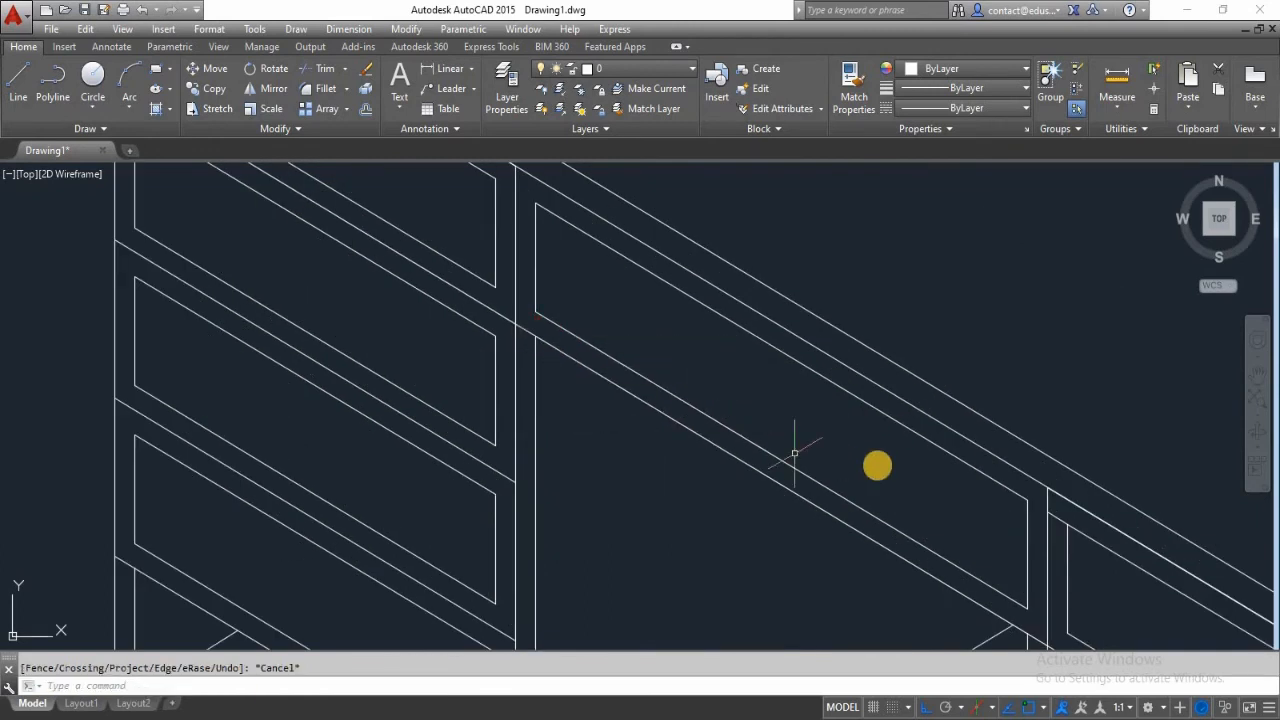
pyautogui.moveTo(877, 463); pyautogui.dragTo(386, 370, button='middle')
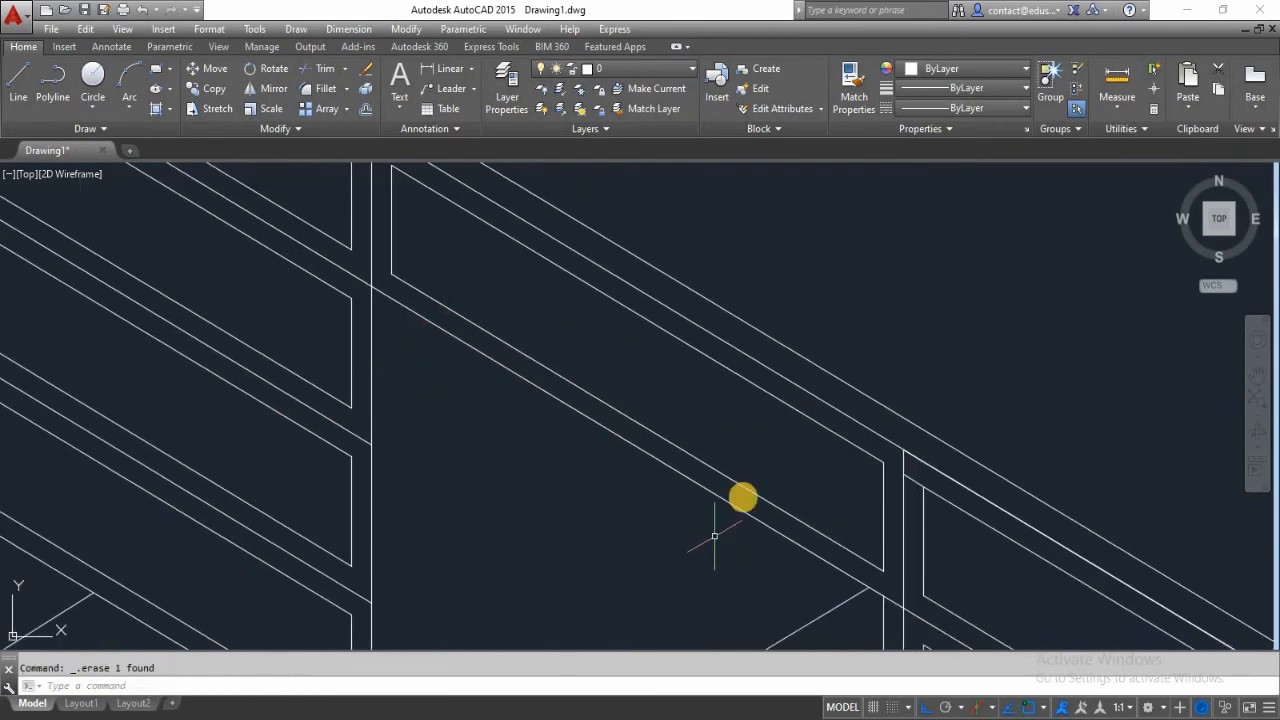
pyautogui.moveTo(714, 536); pyautogui.dragTo(646, 370, button='middle')
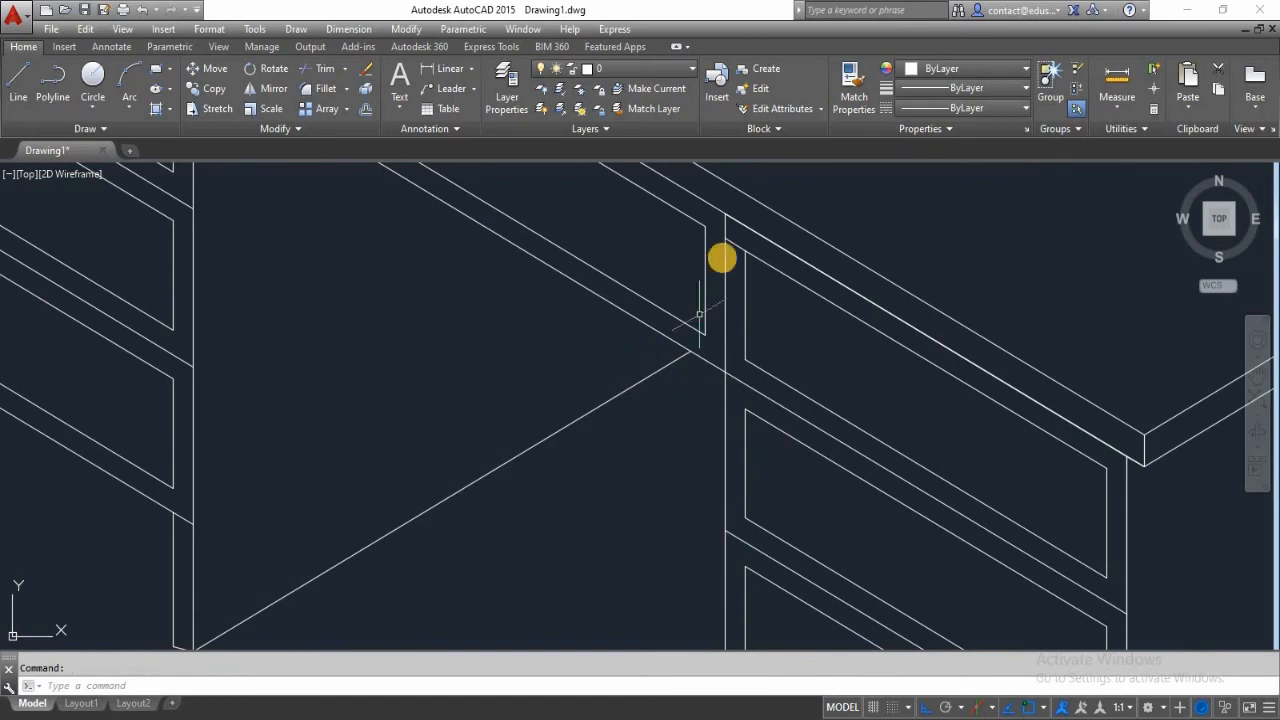
pyautogui.scroll(-3, 723, 417)
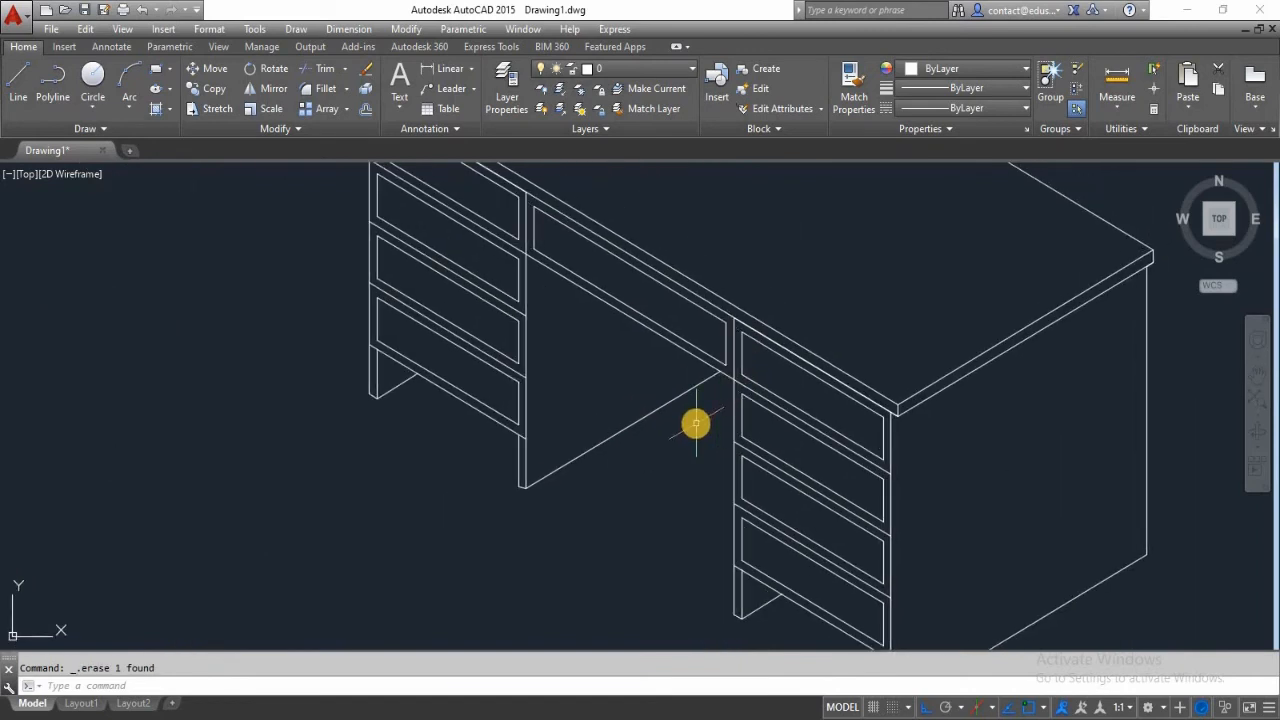
pyautogui.scroll(-5, 660, 380)
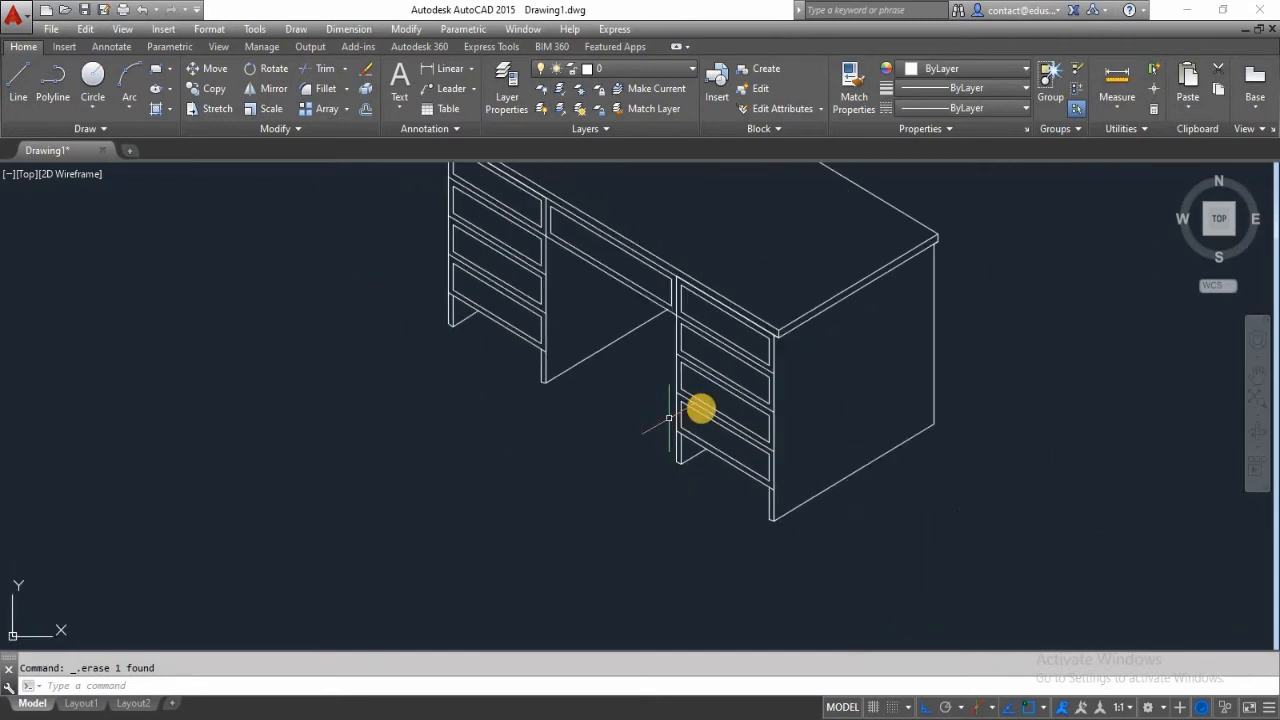
# - Draw a vertical line down the middle of the left cabinet's front, from the top edge to the bottom drawer's lower edge
pyautogui.click(18, 80)
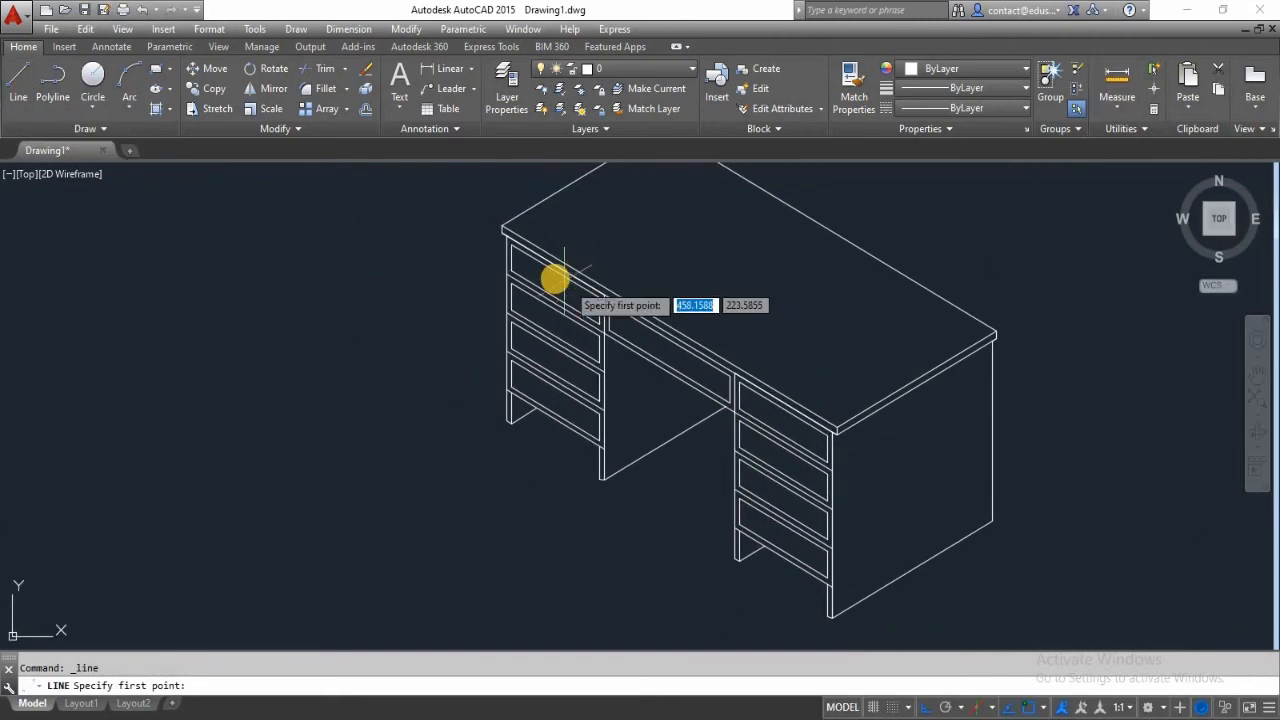
pyautogui.scroll(2, 552, 270)
pyautogui.click(551, 268)
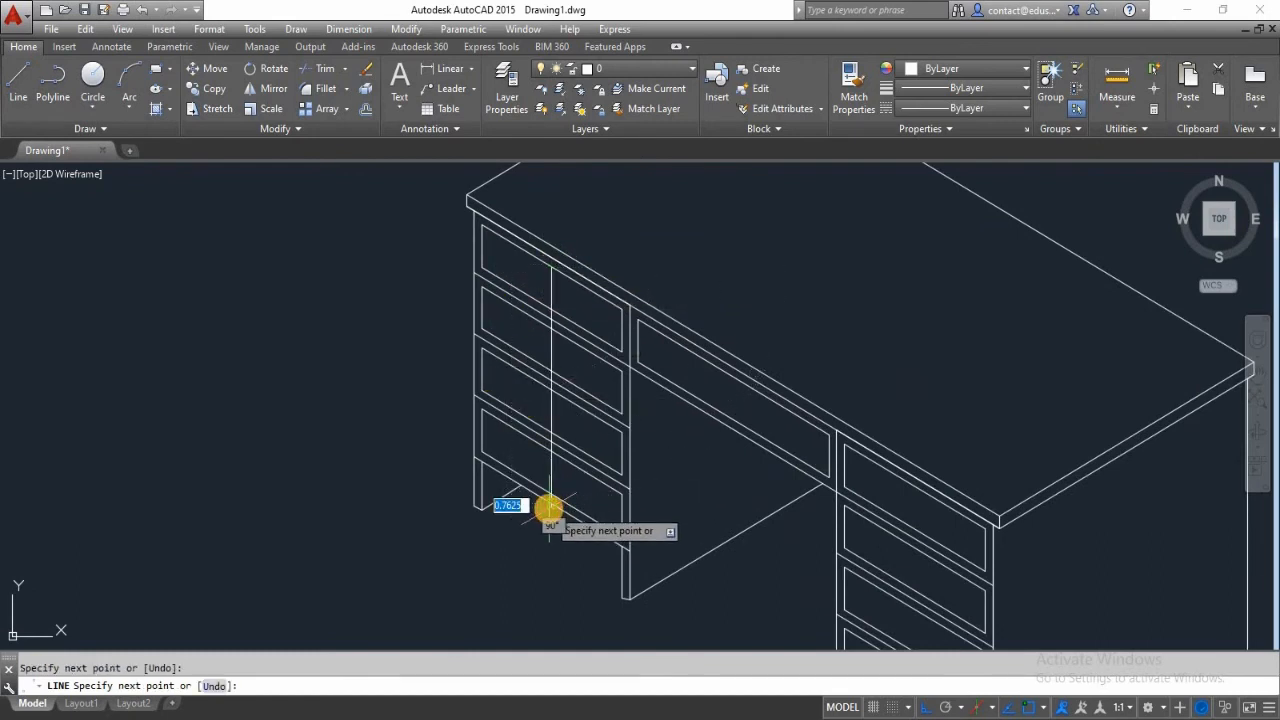
pyautogui.click(549, 508)
pyautogui.press('Escape')
pyautogui.press('Return')
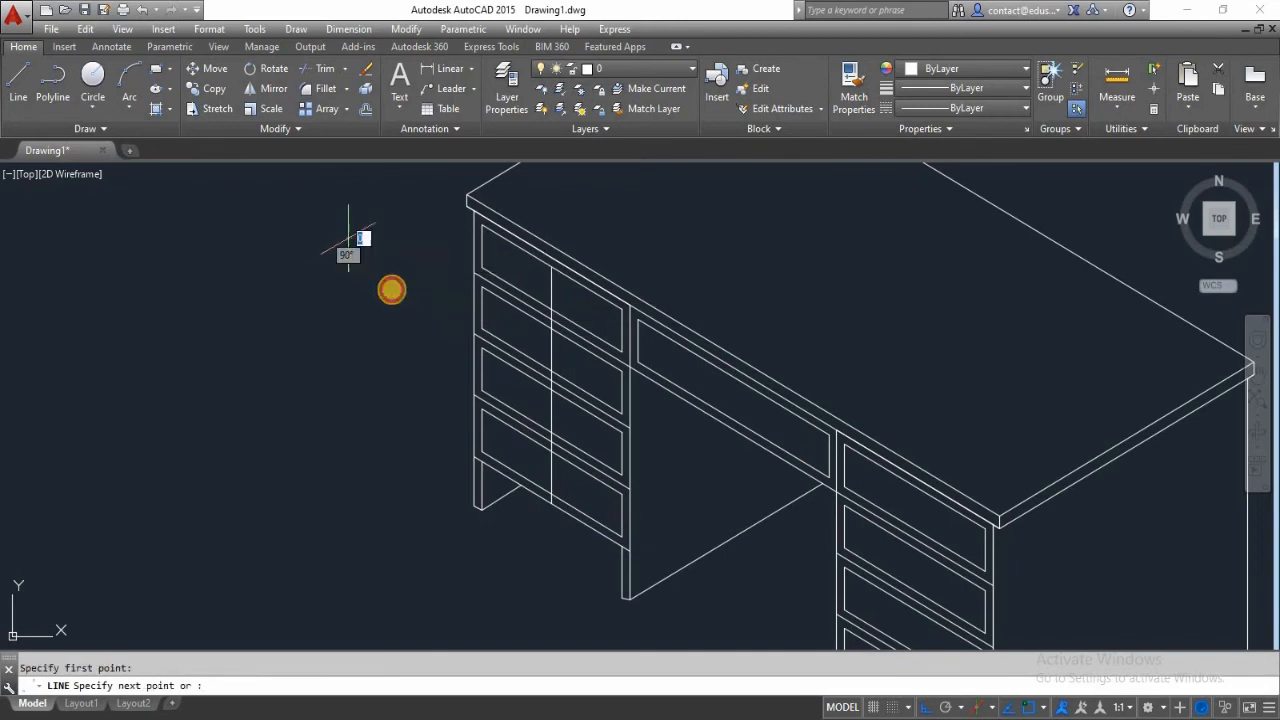
# - Draw a short handle line in the empty space beside the left cabinet, parallel to the drawers' slanted front edges
pyautogui.click(348, 240)
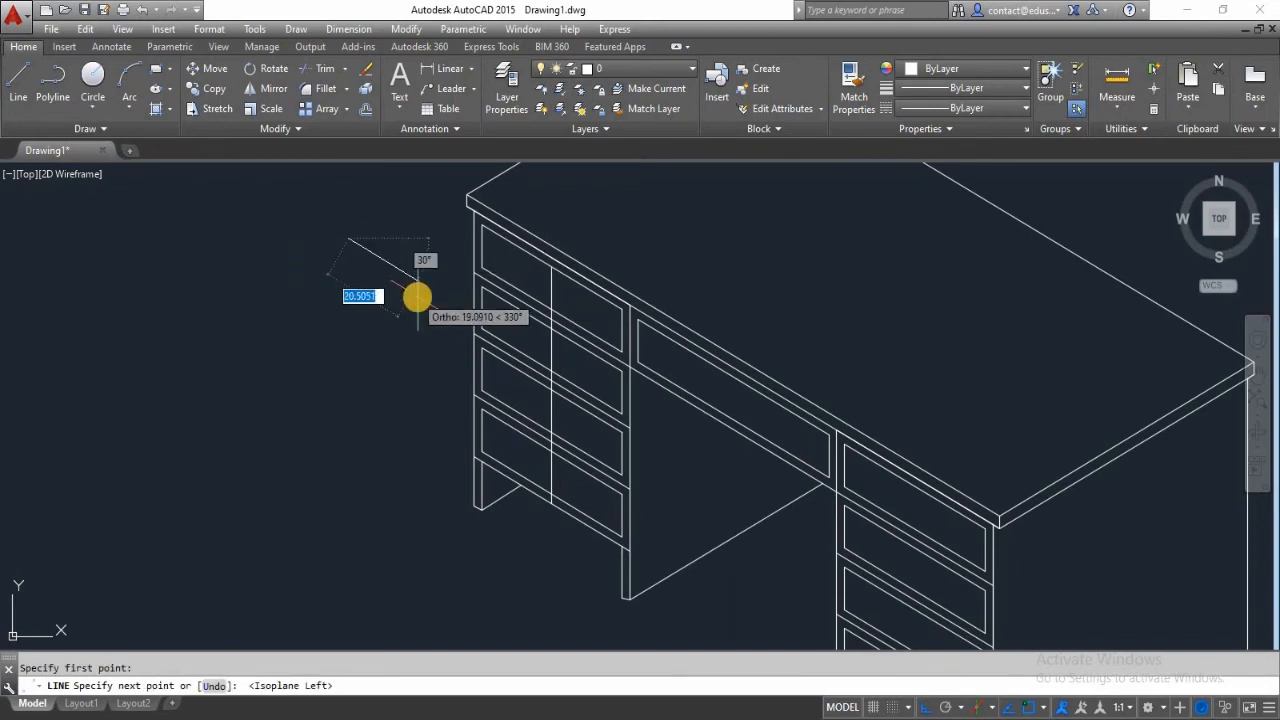
pyautogui.press('Return')
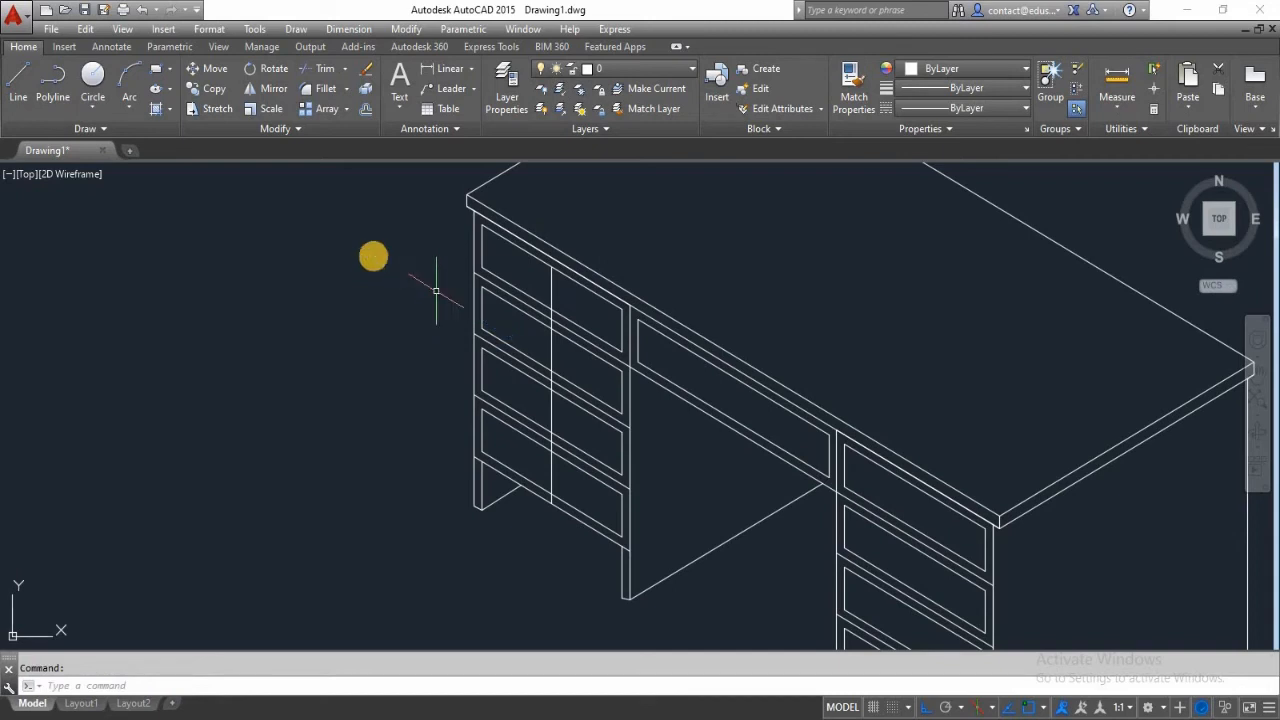
pyautogui.write('l')
pyautogui.press('Return')
pyautogui.click(278, 249)
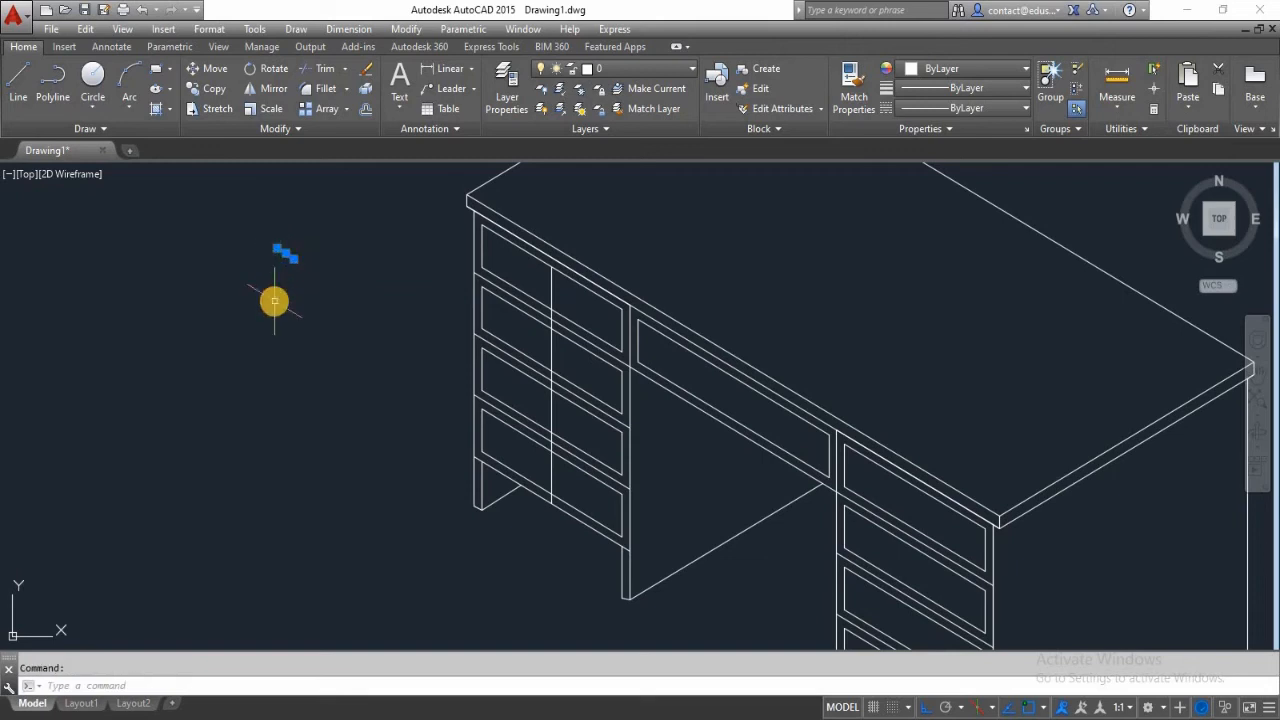
pyautogui.press('Return')
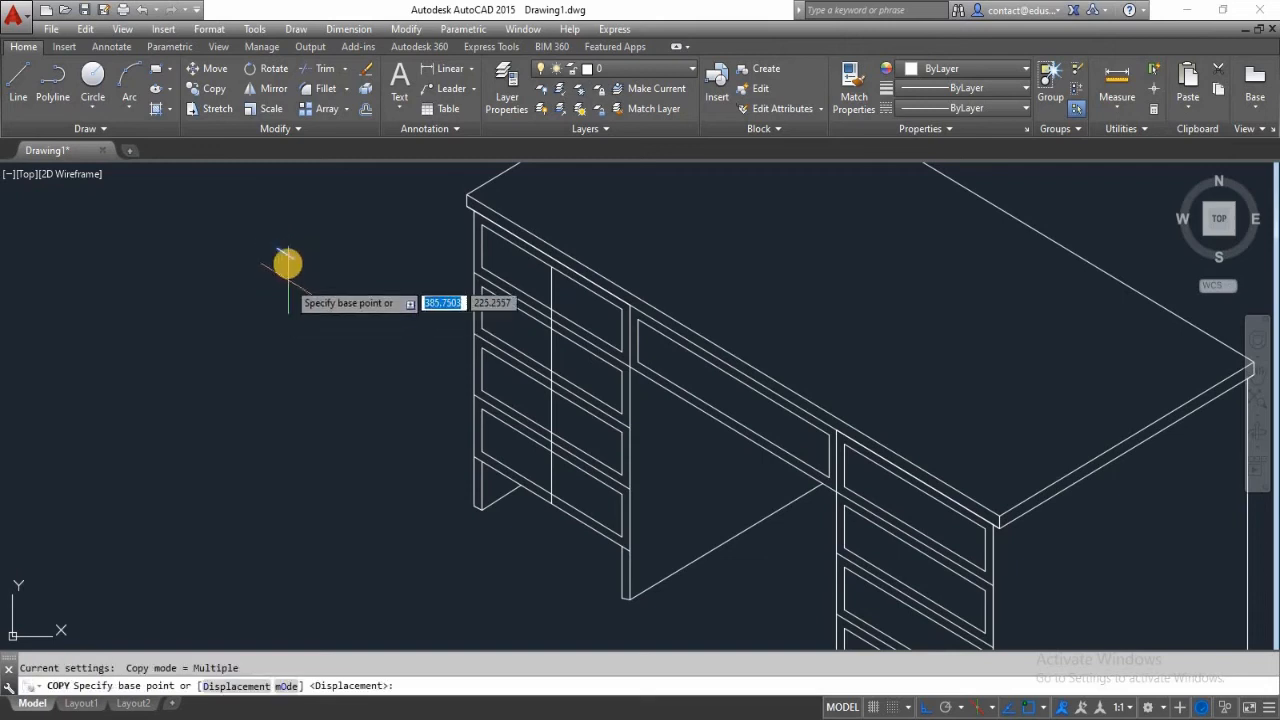
pyautogui.scroll(3, 284, 255)
pyautogui.click(271, 237)
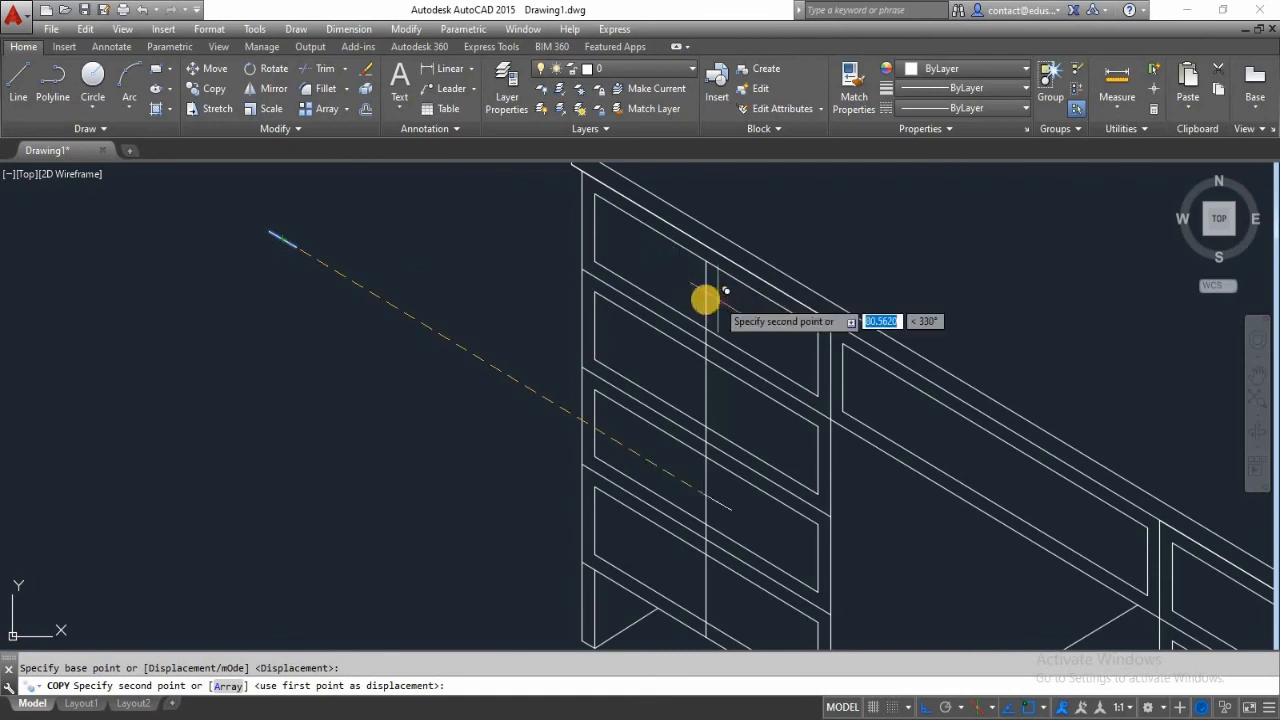
pyautogui.press('Escape')
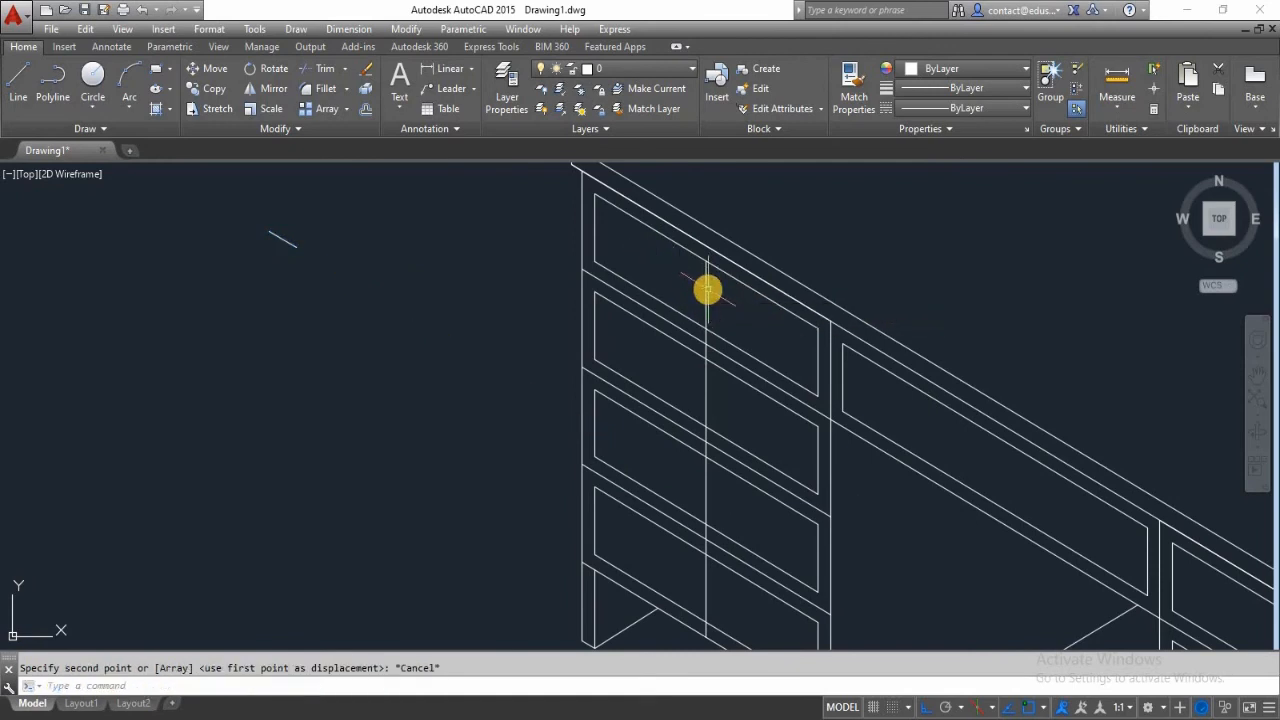
# - Trim the left cabinet's vertical centre line at the top drawer's inner frame and remove the portion running through the lower drawers
pyautogui.scroll(4, 707, 289)
pyautogui.press('Return')
pyautogui.press('Return')
pyautogui.click(692, 427)
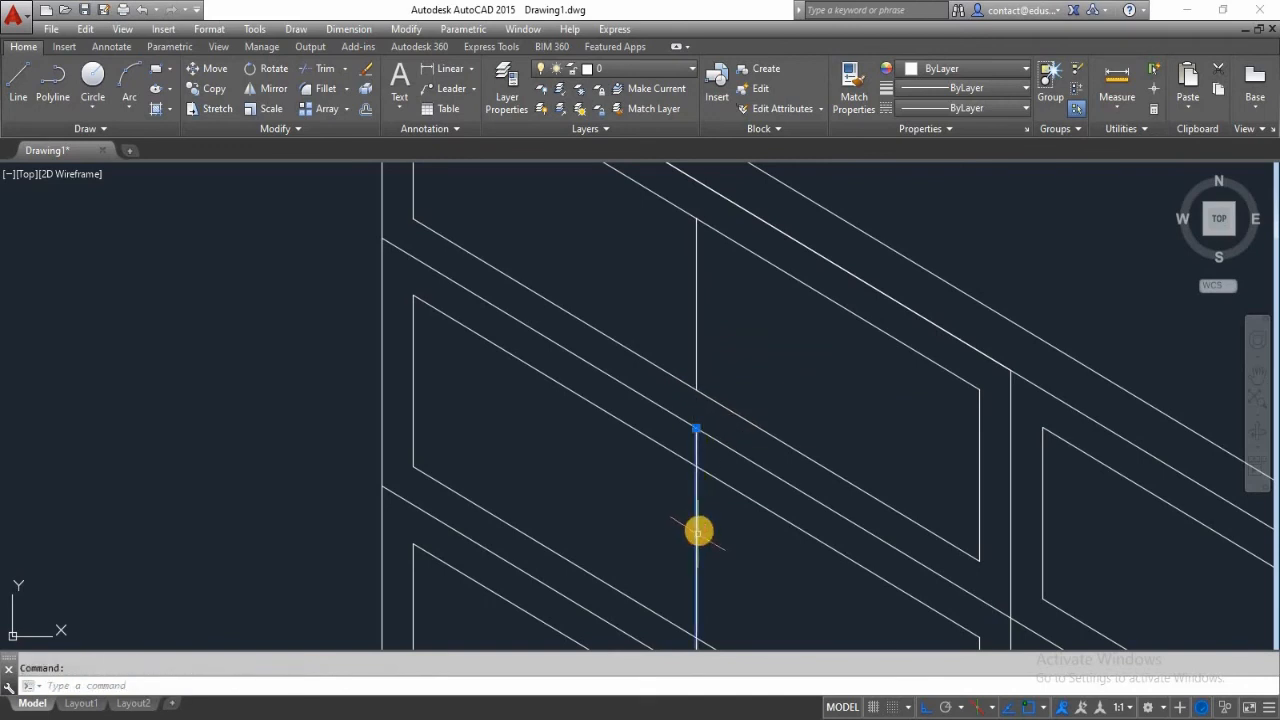
# - Copy the short handle line by its midpoint onto the midpoint of the vertical guide line in the left cabinet's top drawer
pyautogui.scroll(-4, 715, 495)
pyautogui.click(349, 371)
pyautogui.write('co')
pyautogui.press('Return')
pyautogui.scroll(2, 275, 320)
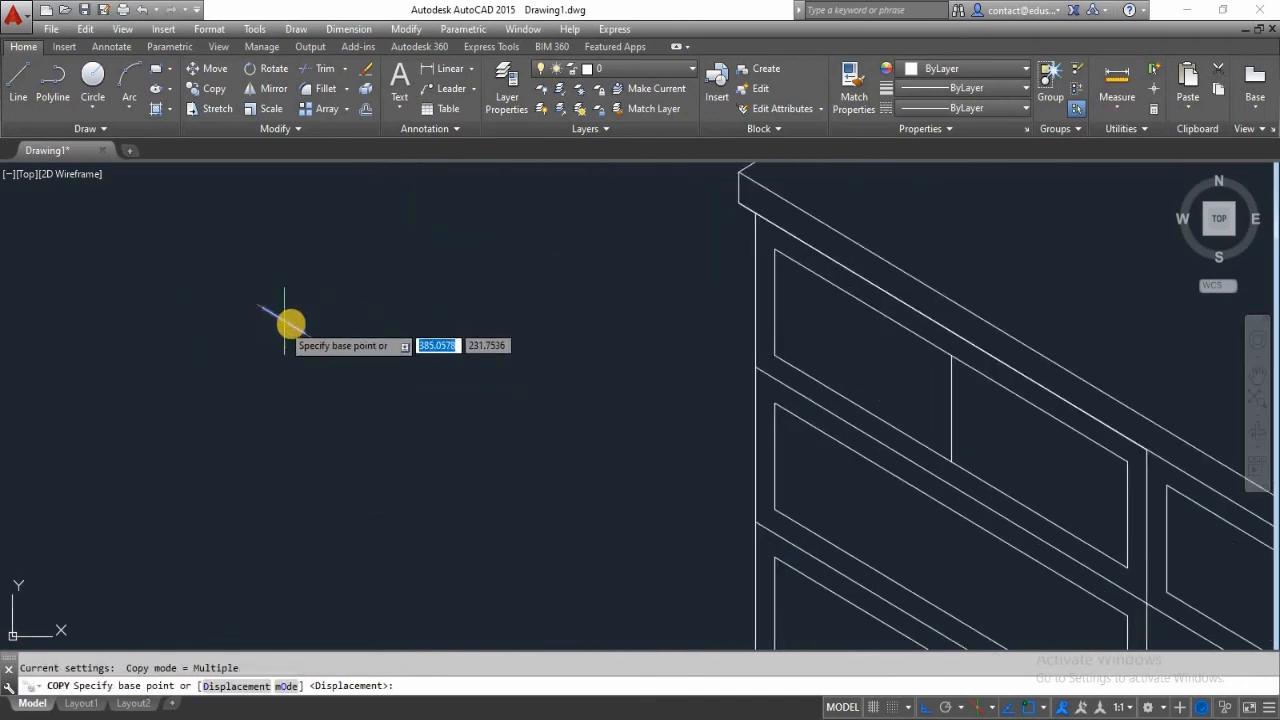
pyautogui.click(283, 321)
pyautogui.click(951, 407)
# - Erase the vertical guide line in the top drawer and the original short line beside the desk
pyautogui.click(961, 388)
pyautogui.click(937, 383)
pyautogui.press('Delete')
pyautogui.click(307, 315)
pyautogui.click(264, 356)
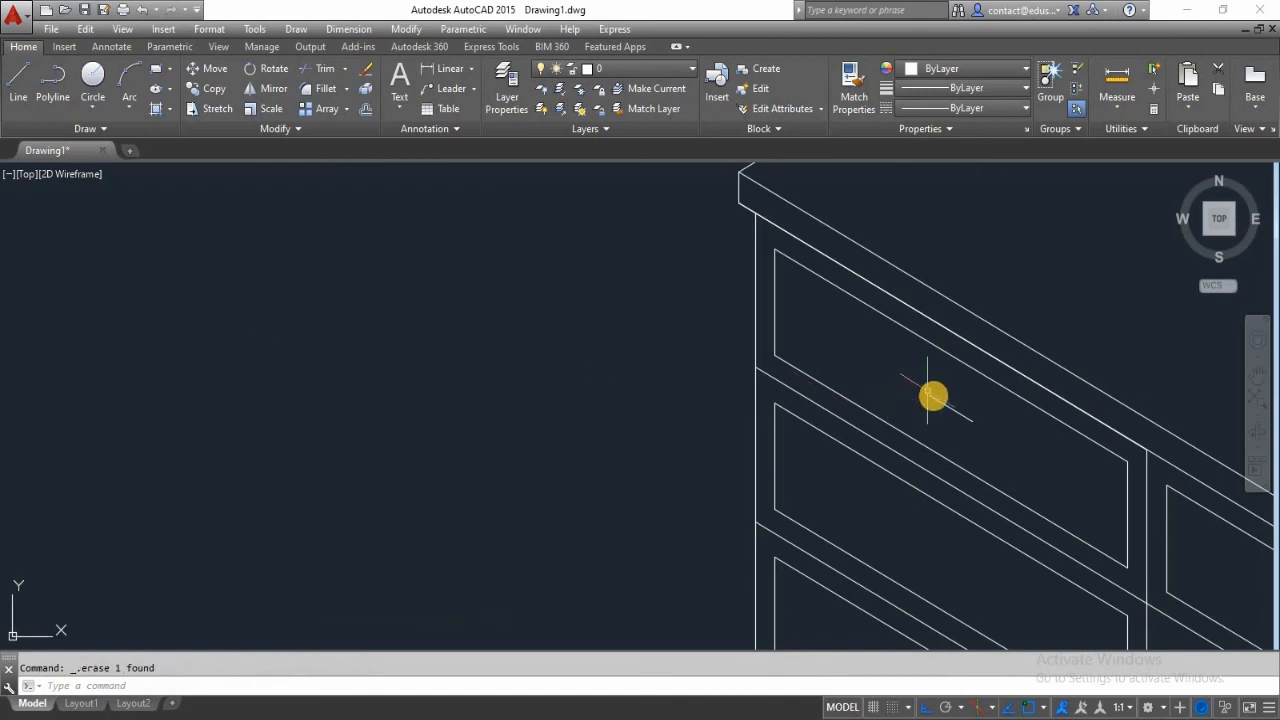
# - Set the lineweight of the handle line in the left cabinet's top drawer to 0.50 mm
pyautogui.click(975, 68)
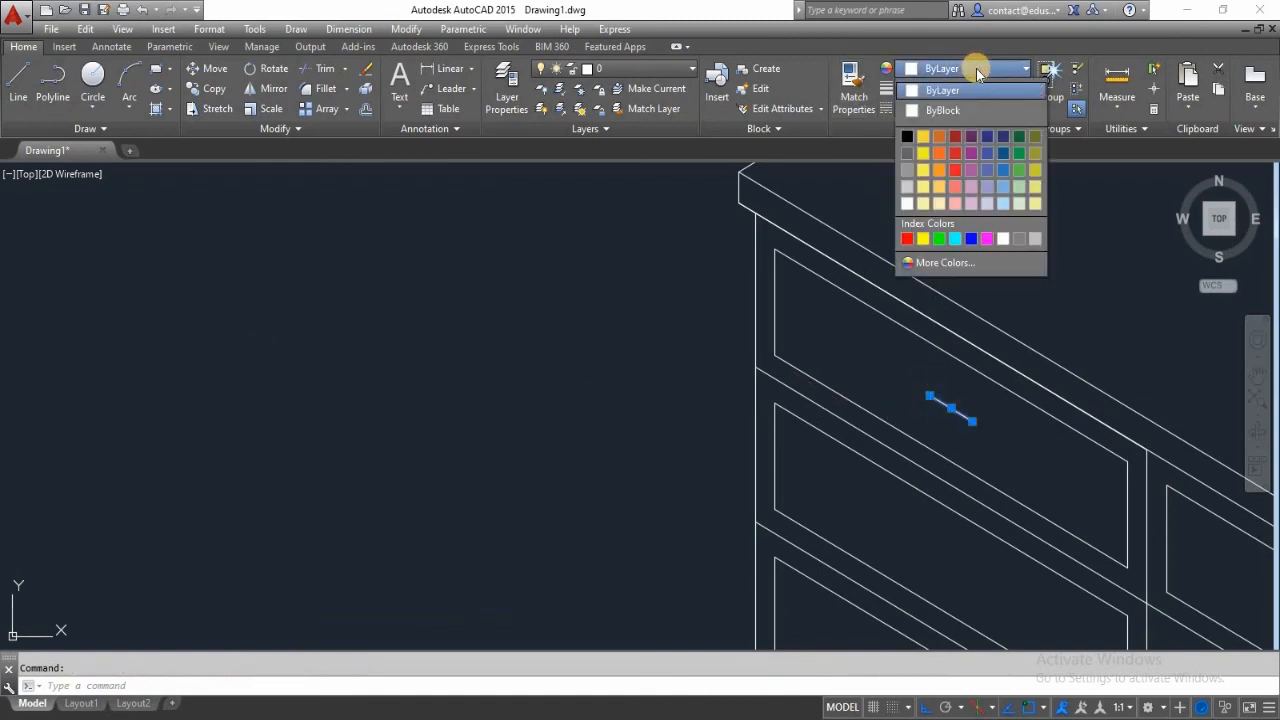
pyautogui.click(983, 89)
pyautogui.click(985, 89)
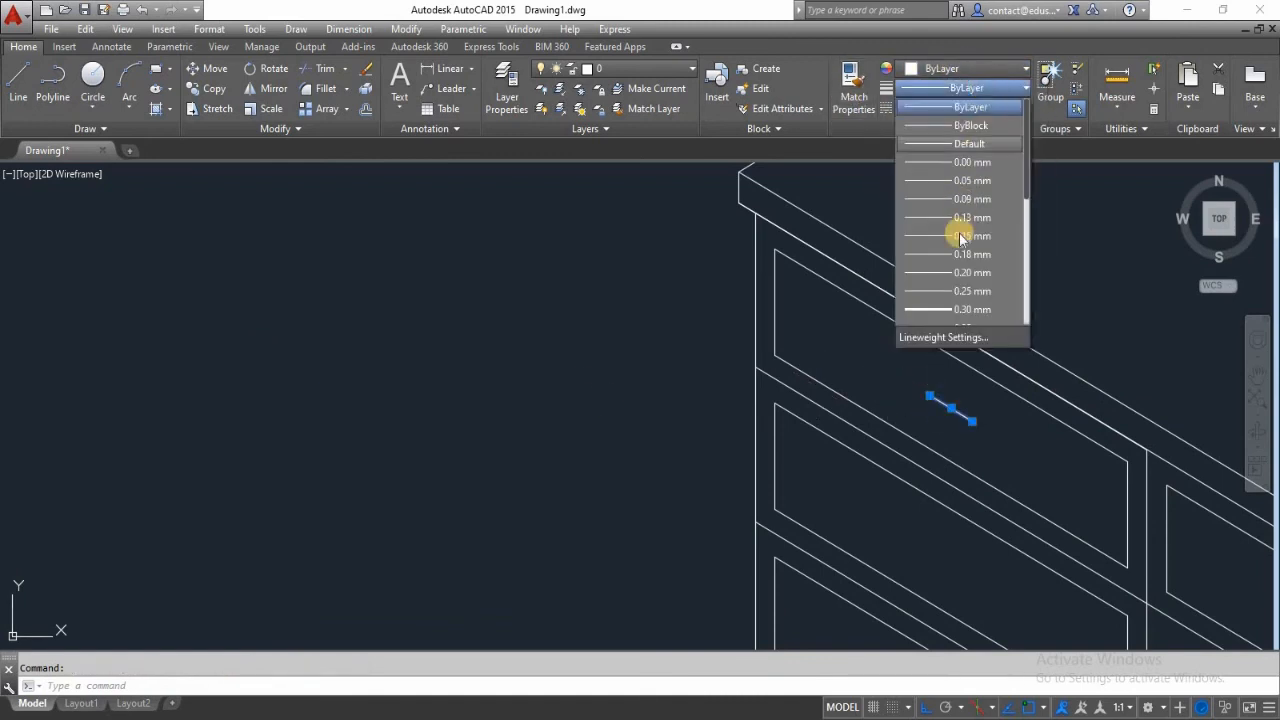
pyautogui.scroll(-1, 1004, 265)
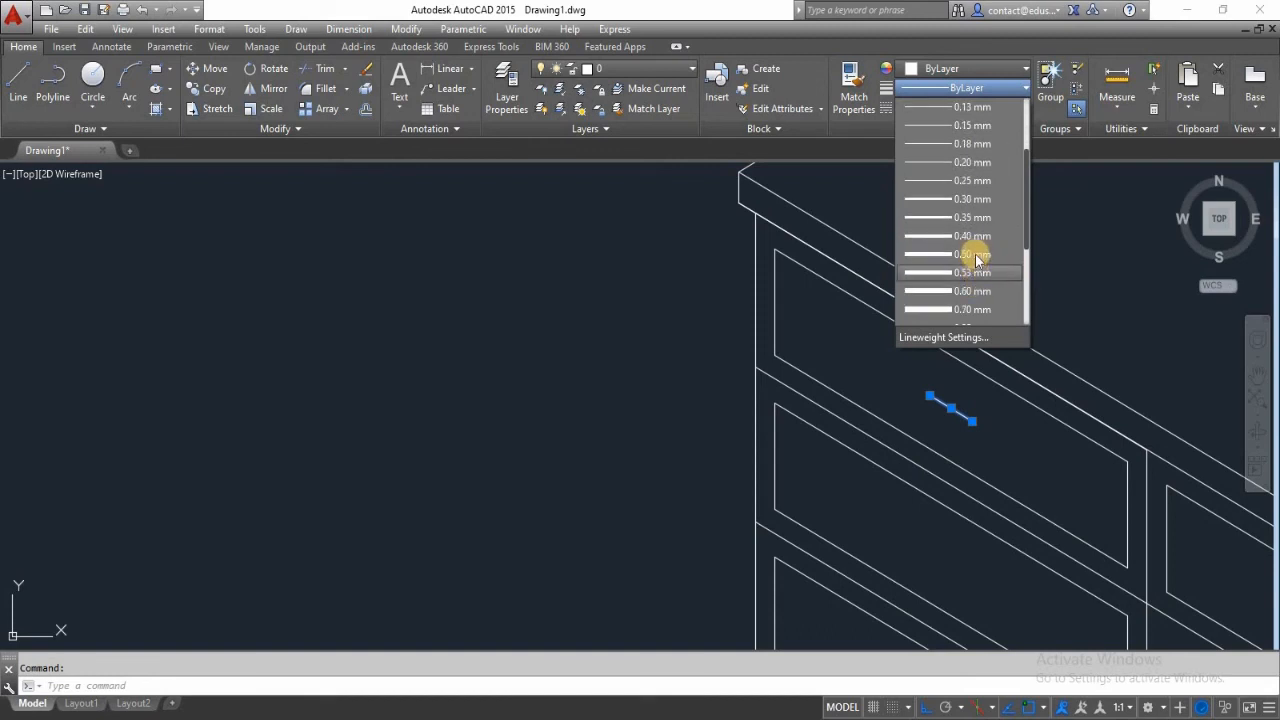
pyautogui.click(975, 290)
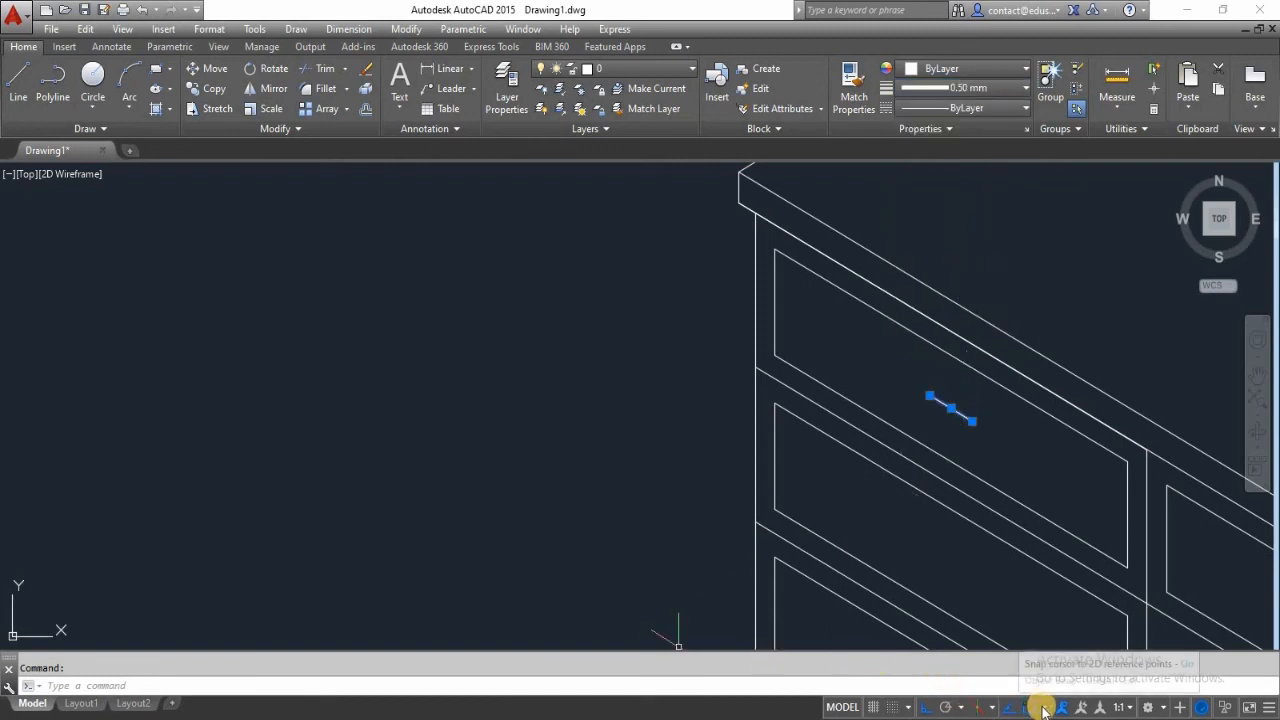
# - Make the lineweight display toggle available, turn on lineweight display for the drawing and deselect the handle
pyautogui.press('Escape')
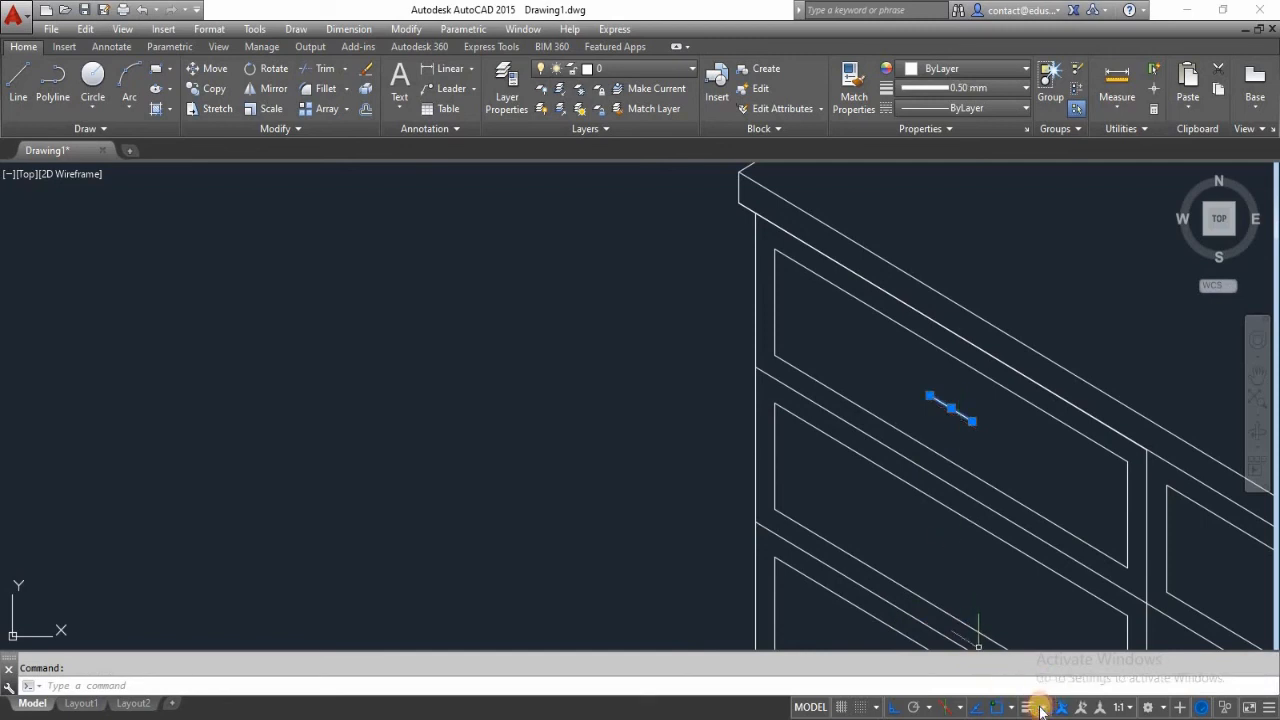
pyautogui.click(397, 348)
pyautogui.press('Escape')
pyautogui.scroll(-3, 471, 428)
pyautogui.scroll(4, 671, 340)
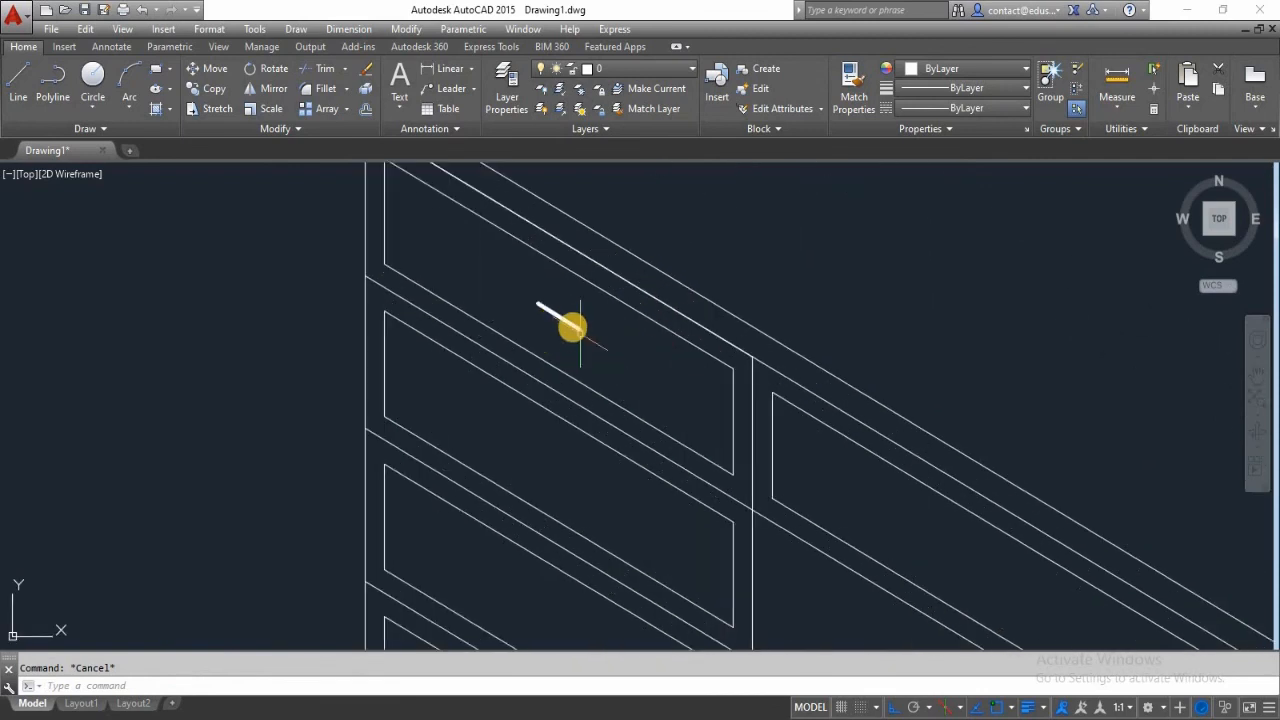
# - Copy the handle from the midpoint of the top drawer's upper frame edge to the matching midpoints on the left cabinet's three lower drawers
pyautogui.write('o')
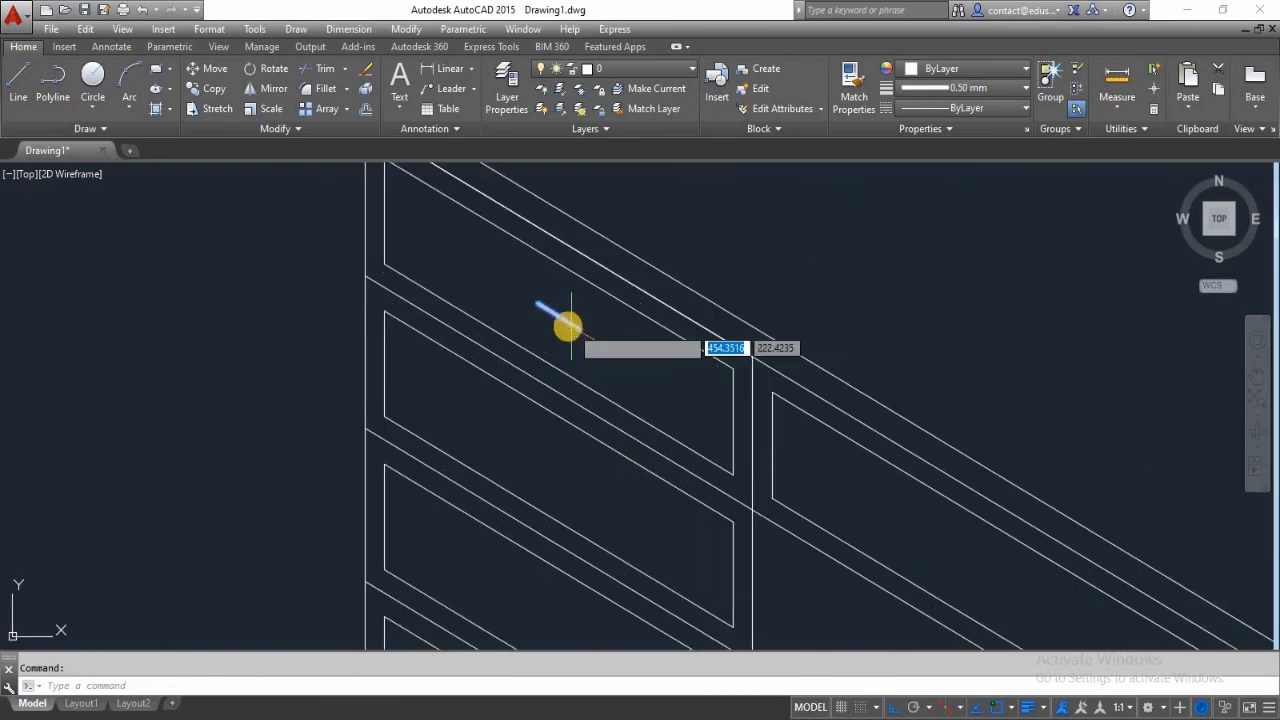
pyautogui.press('Return')
pyautogui.click(560, 260)
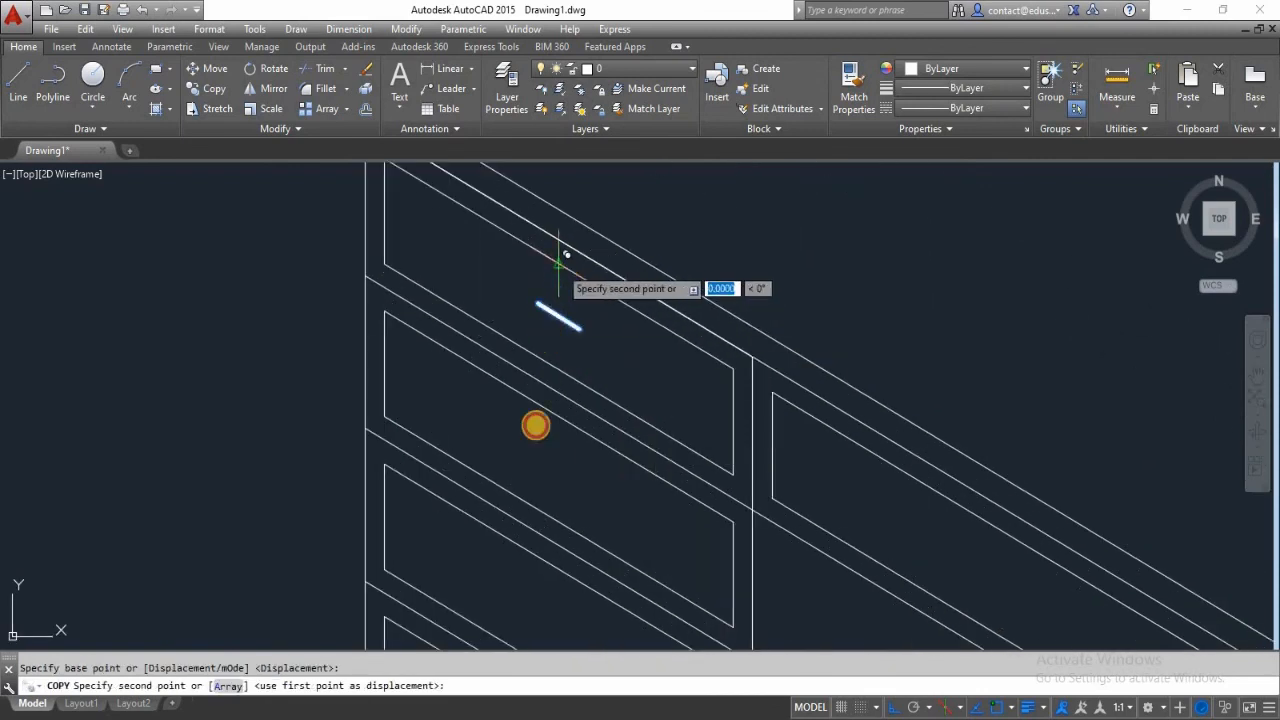
pyautogui.click(558, 413)
pyautogui.moveTo(567, 491); pyautogui.dragTo(563, 342, button='middle')
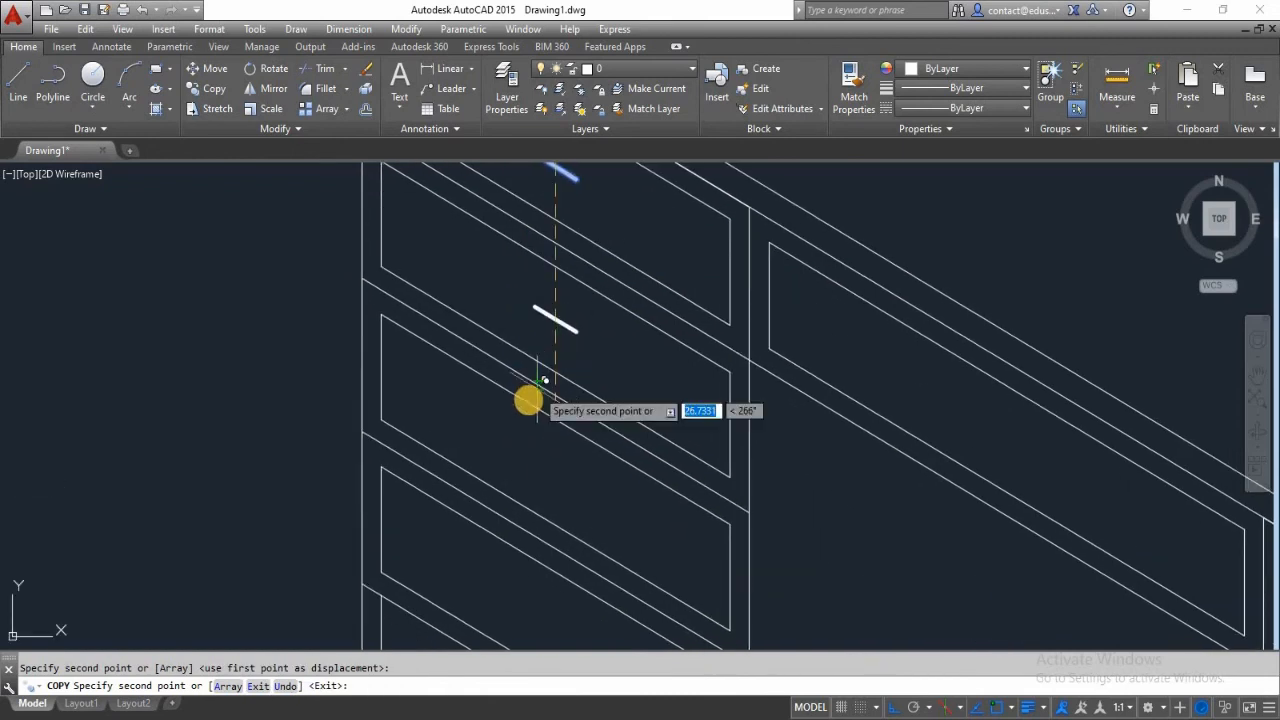
pyautogui.click(557, 422)
pyautogui.moveTo(568, 480); pyautogui.dragTo(562, 336, button='middle')
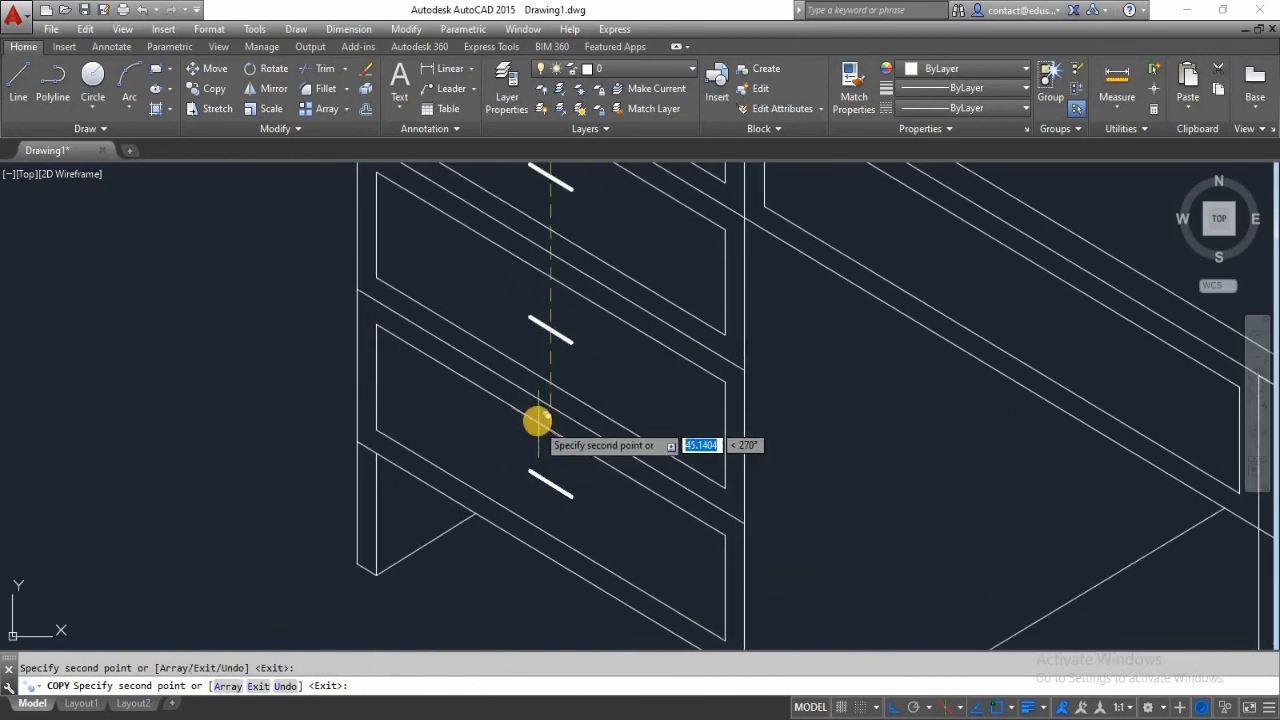
pyautogui.click(555, 434)
# - Place copies of the handle on the four drawers of the right cabinet, using the midpoints of their upper frame edges
pyautogui.moveTo(914, 497); pyautogui.dragTo(411, 314, button='middle')
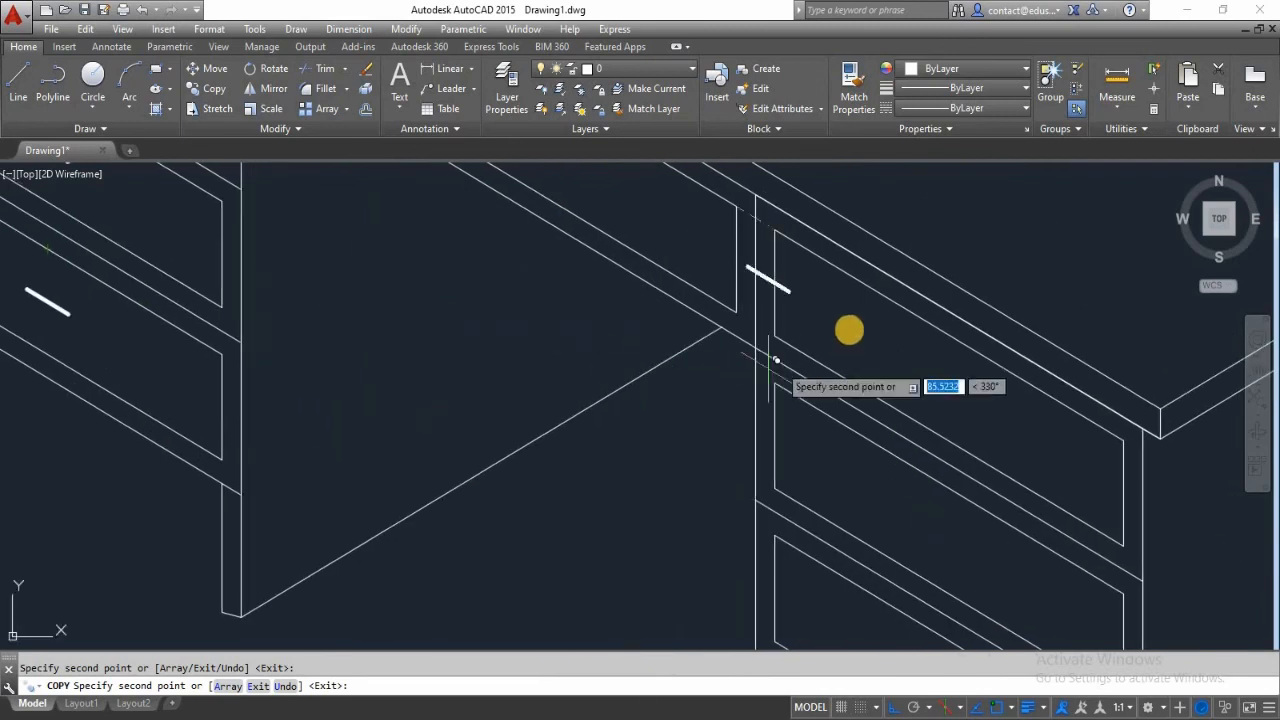
pyautogui.click(945, 331)
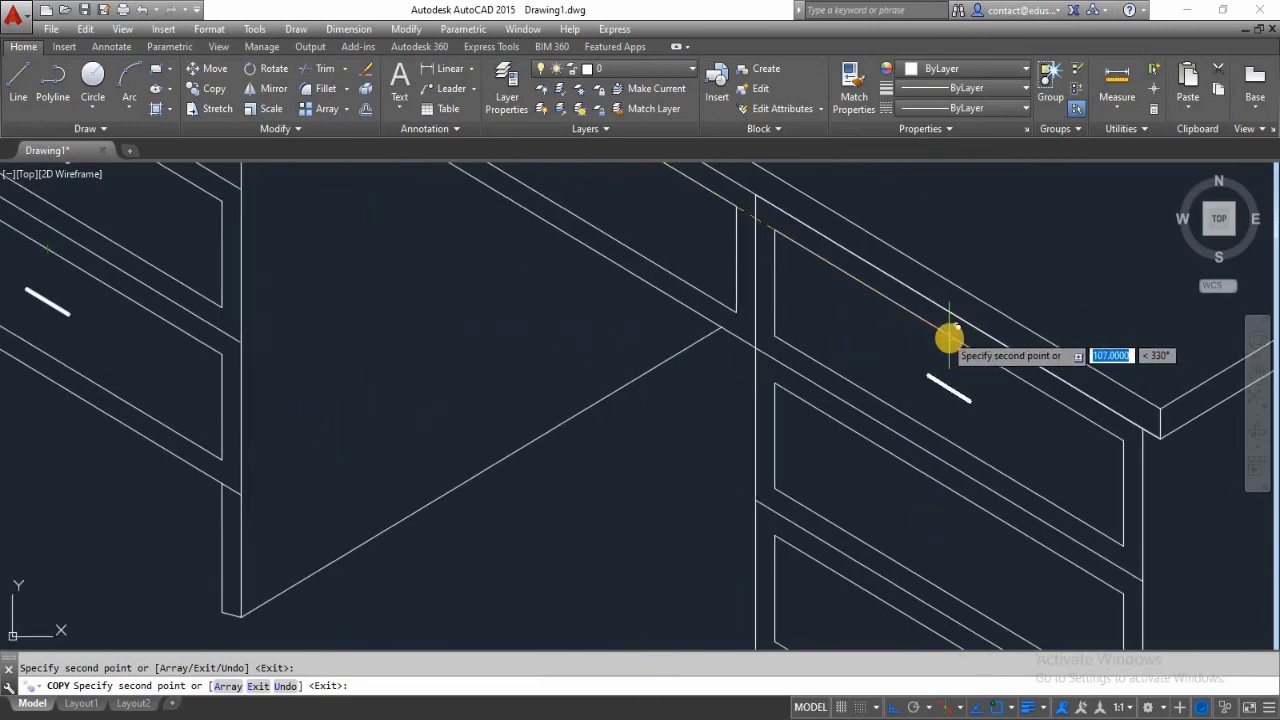
pyautogui.click(946, 491)
pyautogui.moveTo(957, 543); pyautogui.dragTo(854, 316, button='middle')
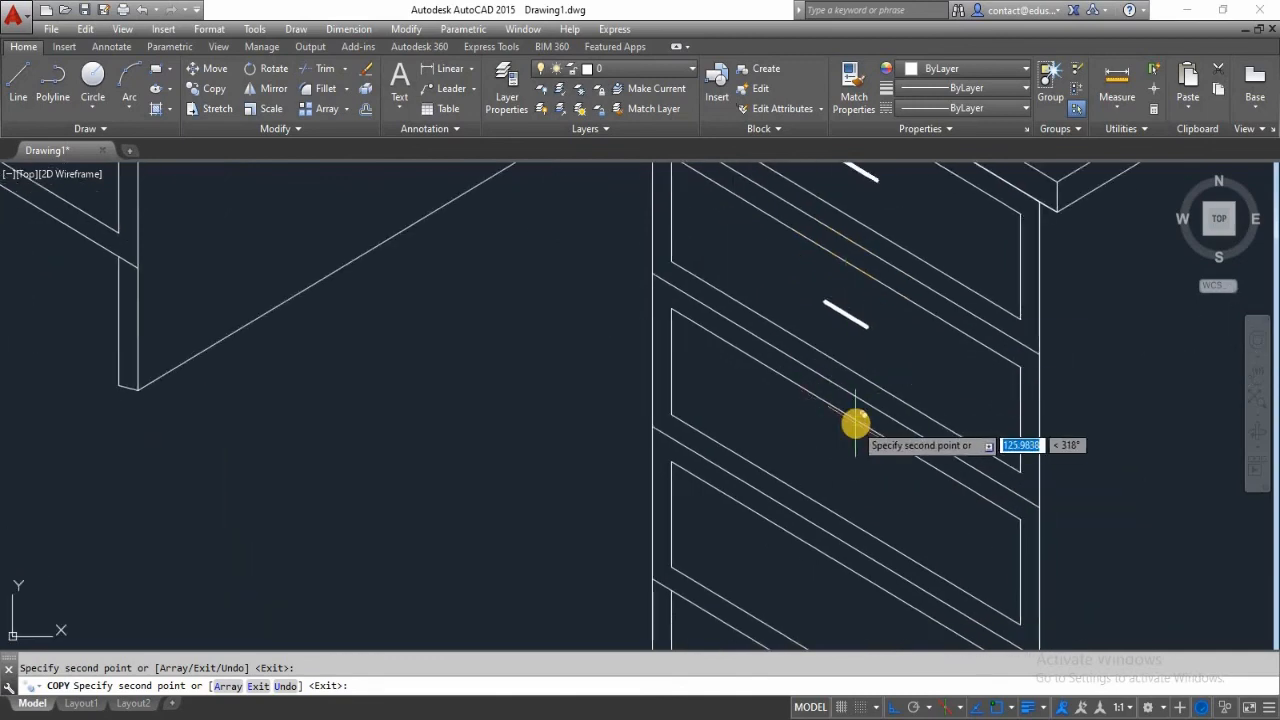
pyautogui.moveTo(838, 405); pyautogui.dragTo(806, 312, button='middle')
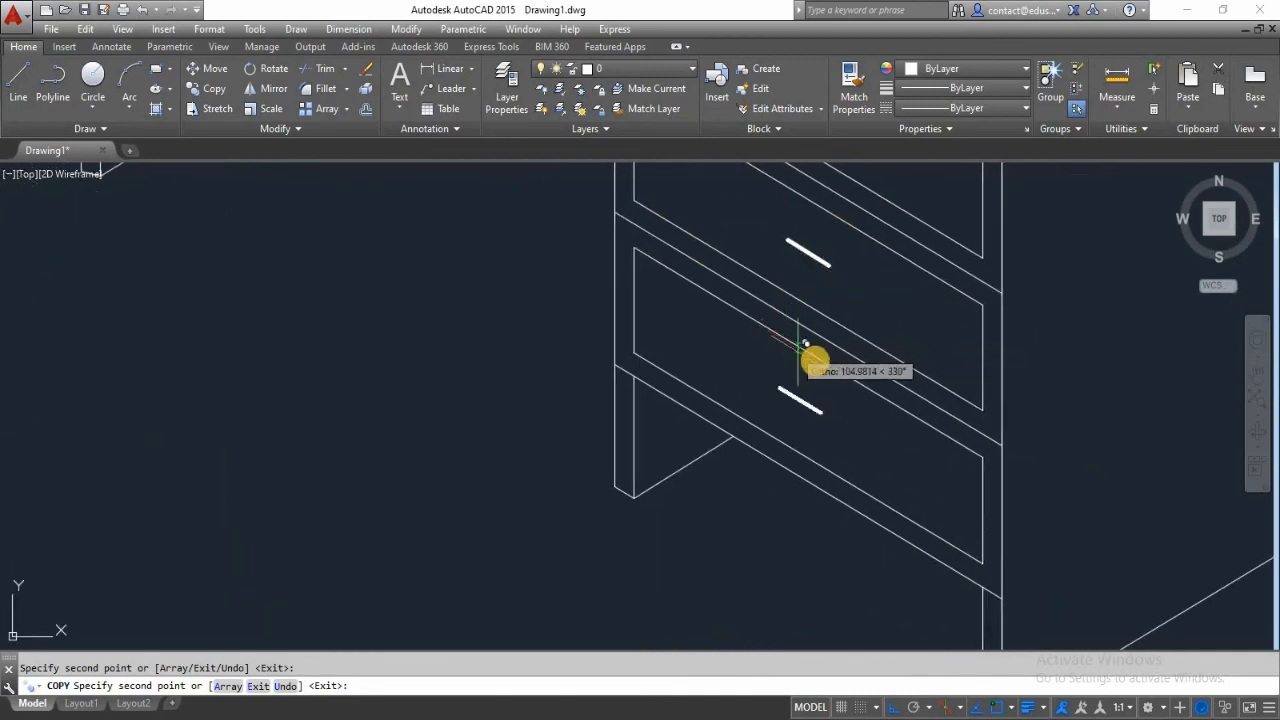
# - Place a handle copy on the centre drawer at the midpoint of its upper frame edge and finish copying
pyautogui.scroll(-3, 720, 310)
pyautogui.scroll(4, 708, 302)
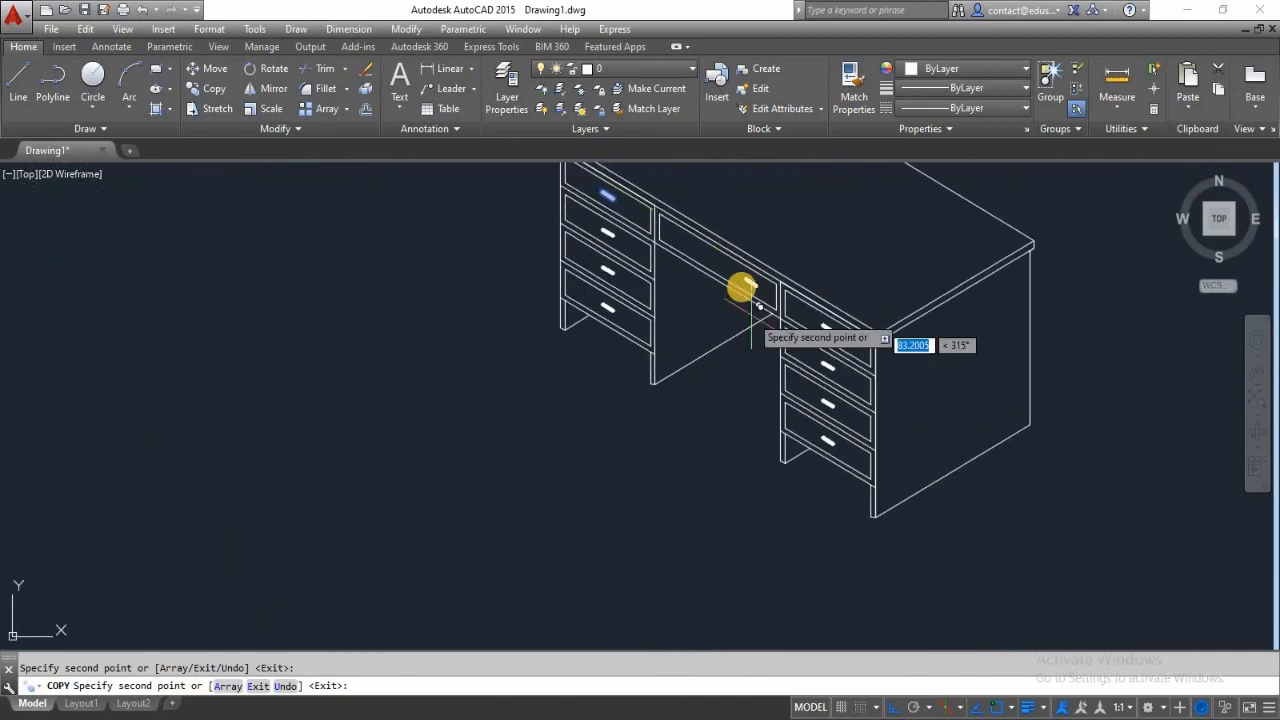
pyautogui.click(694, 230)
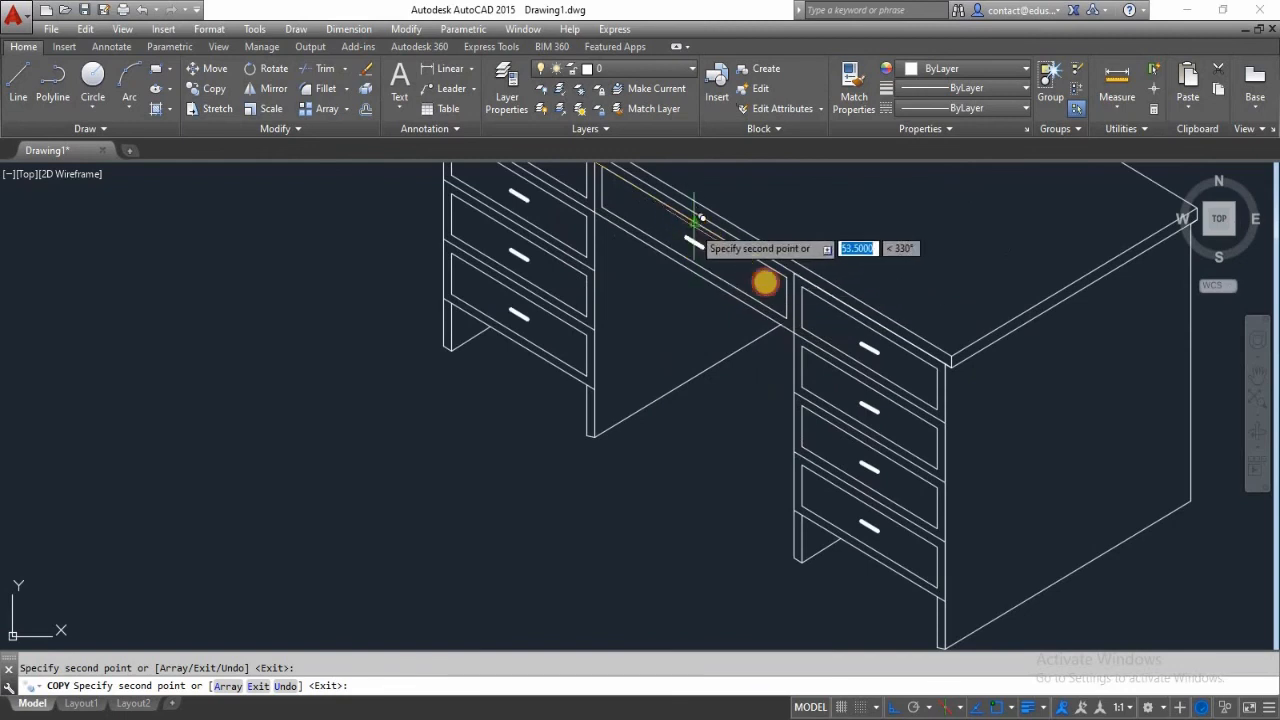
pyautogui.press('Escape')
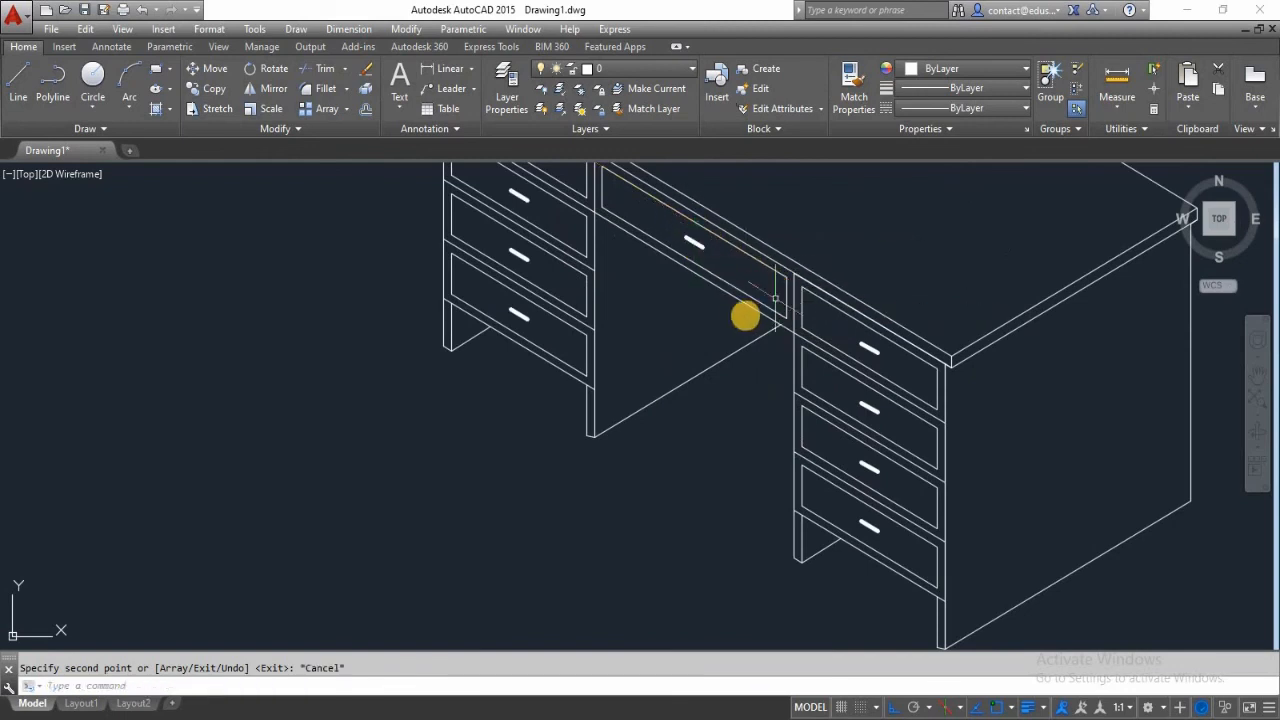
pyautogui.scroll(-2, 745, 315)
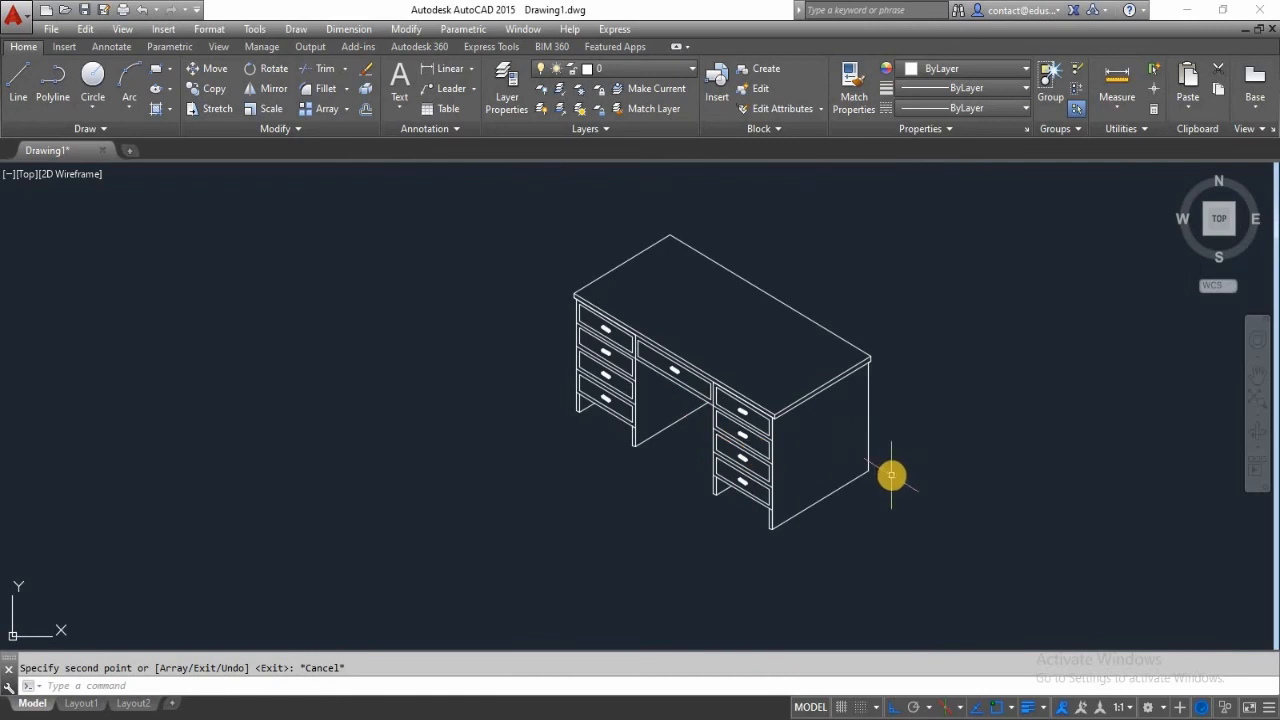